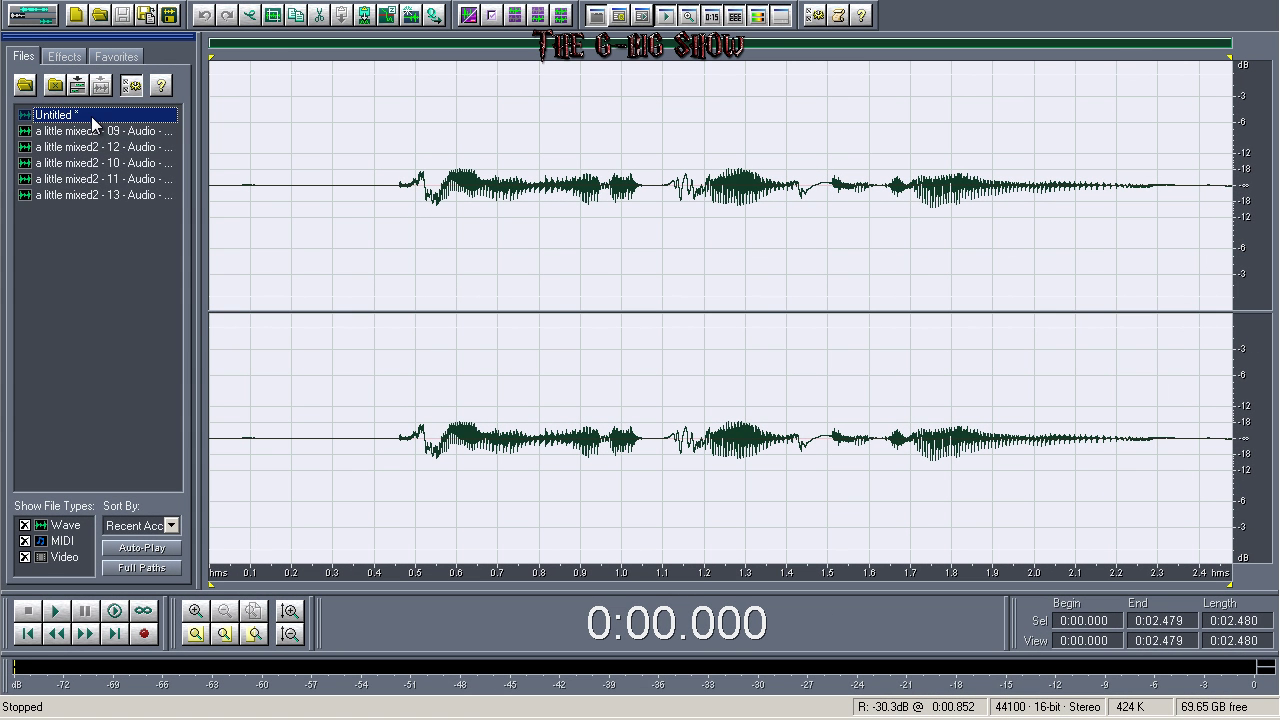
Step: Close the unsaved Untitled file without saving, then undo the last action
right_click(97, 115)
click(137, 119)
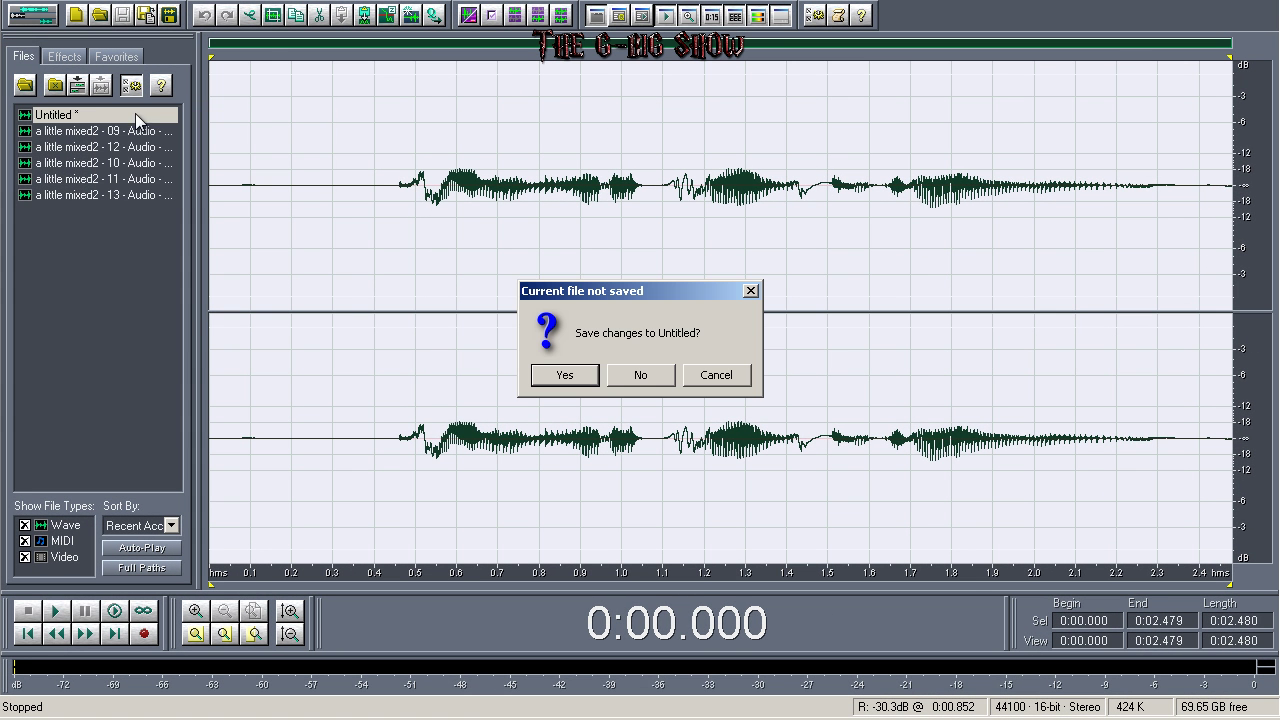
click(632, 366)
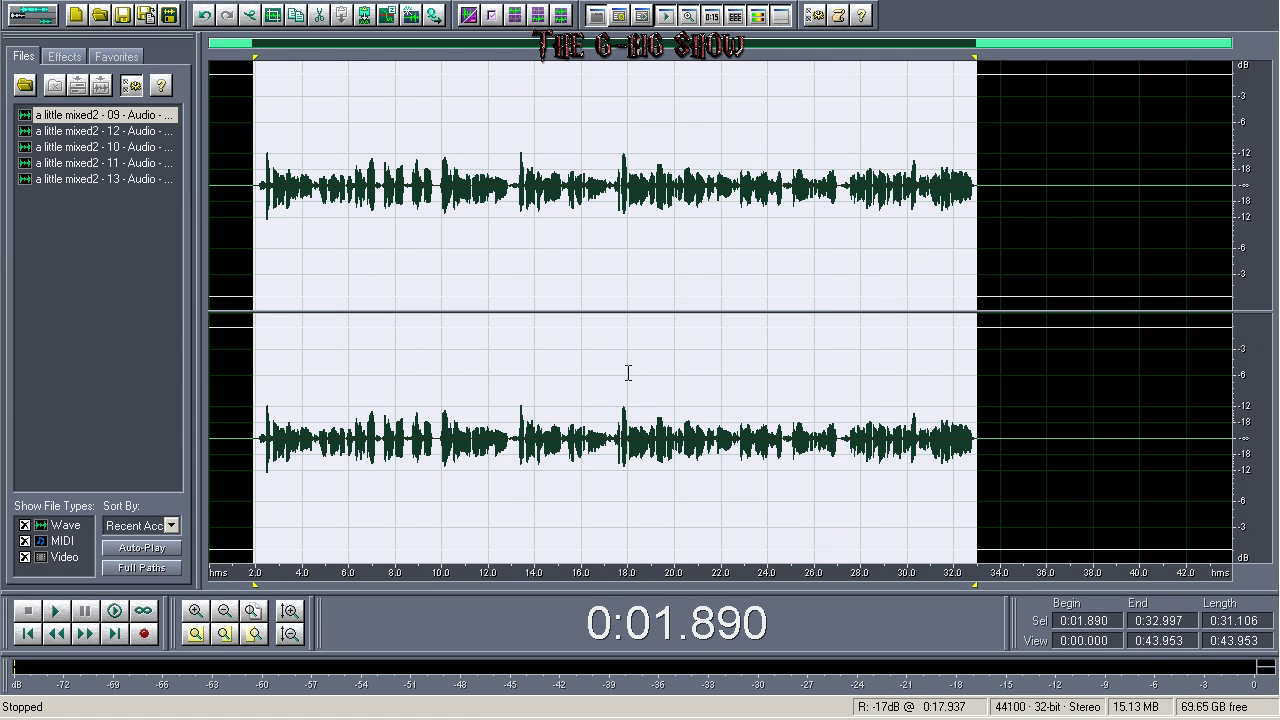
click(90, 6)
Step: Zoom in on the 09 overdub waveform and switch to multitrack view and back
click(289, 610)
click(195, 611)
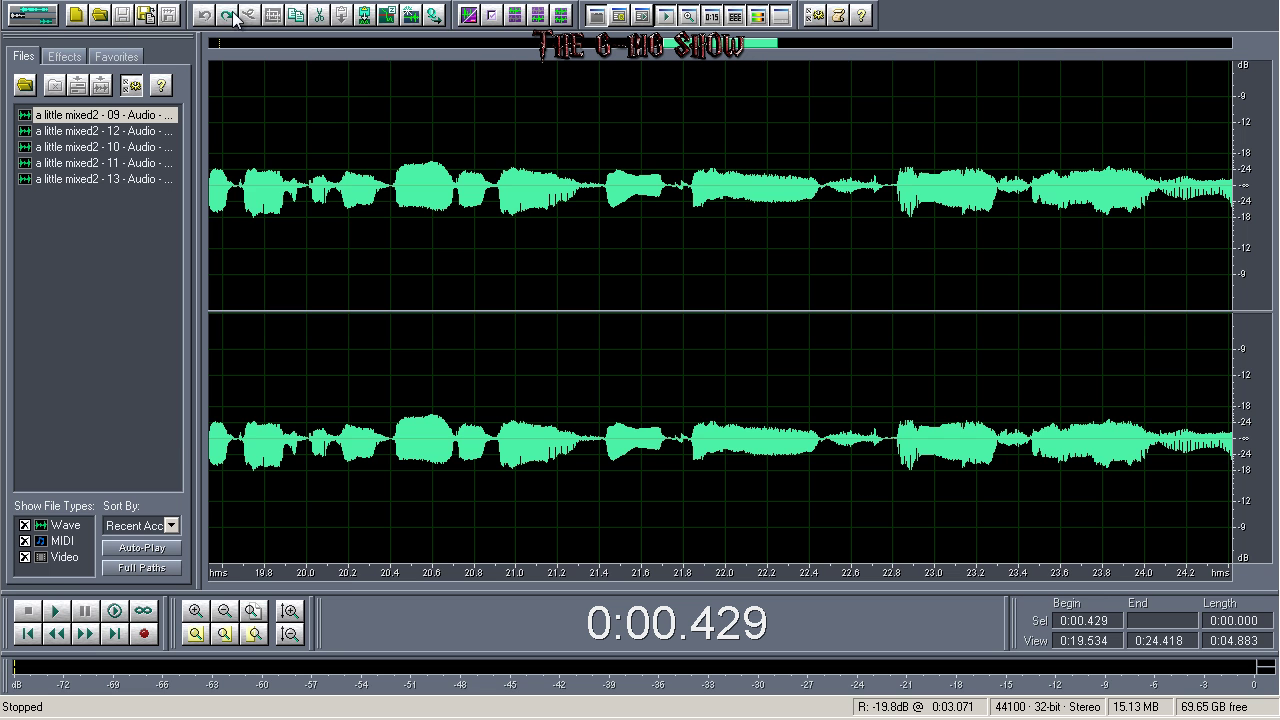
click(30, 14)
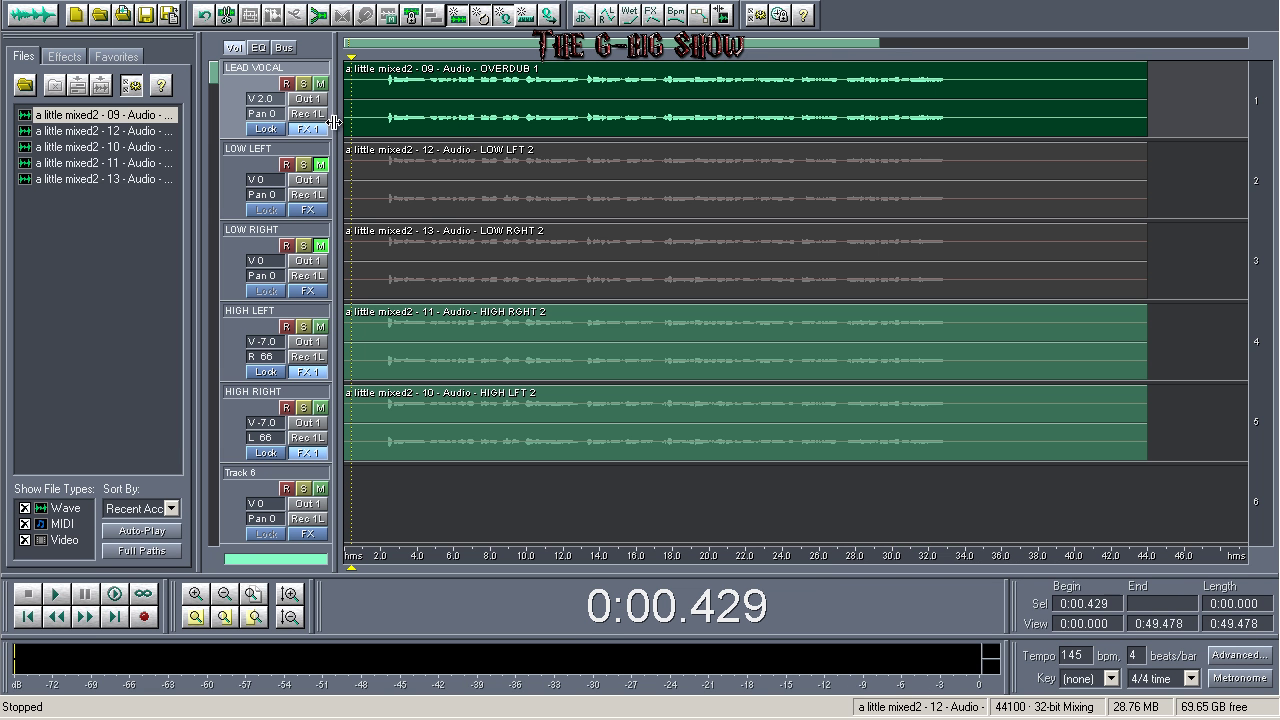
click(45, 16)
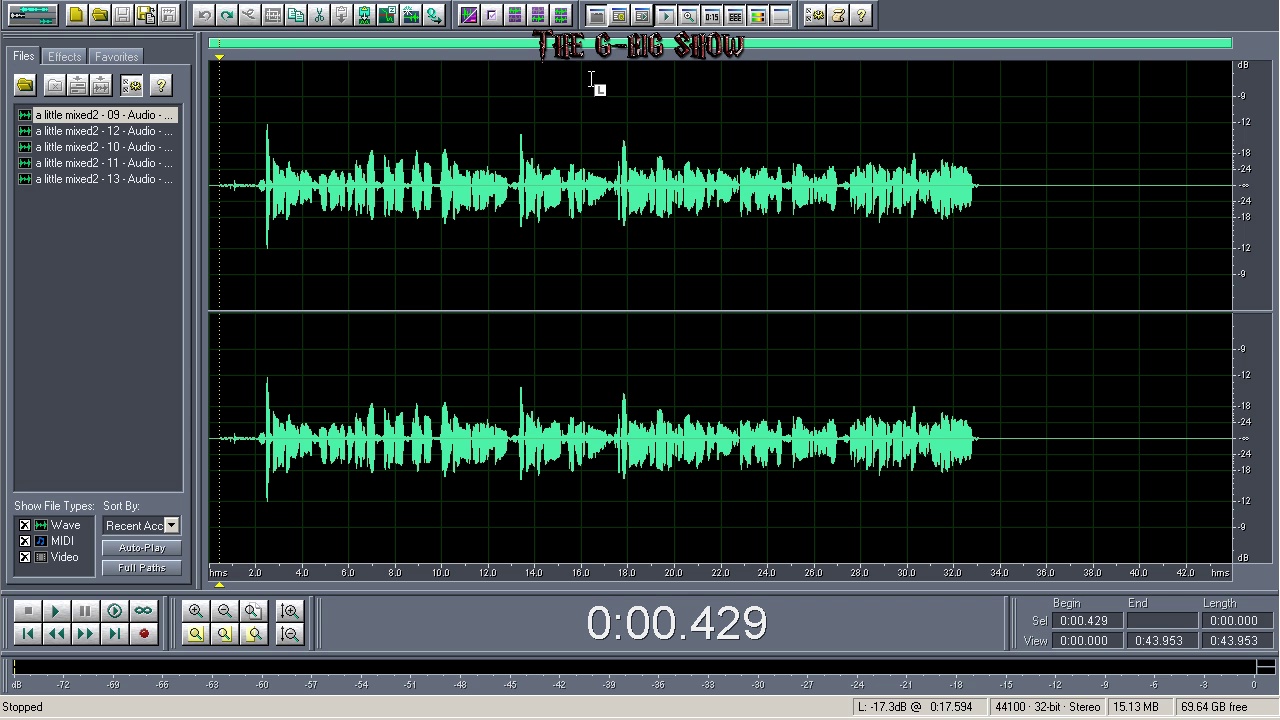
Step: Play the 09 overdub waveform from about 0.5 s, then stop it
click(222, 198)
scroll(433, 331, up, 2)
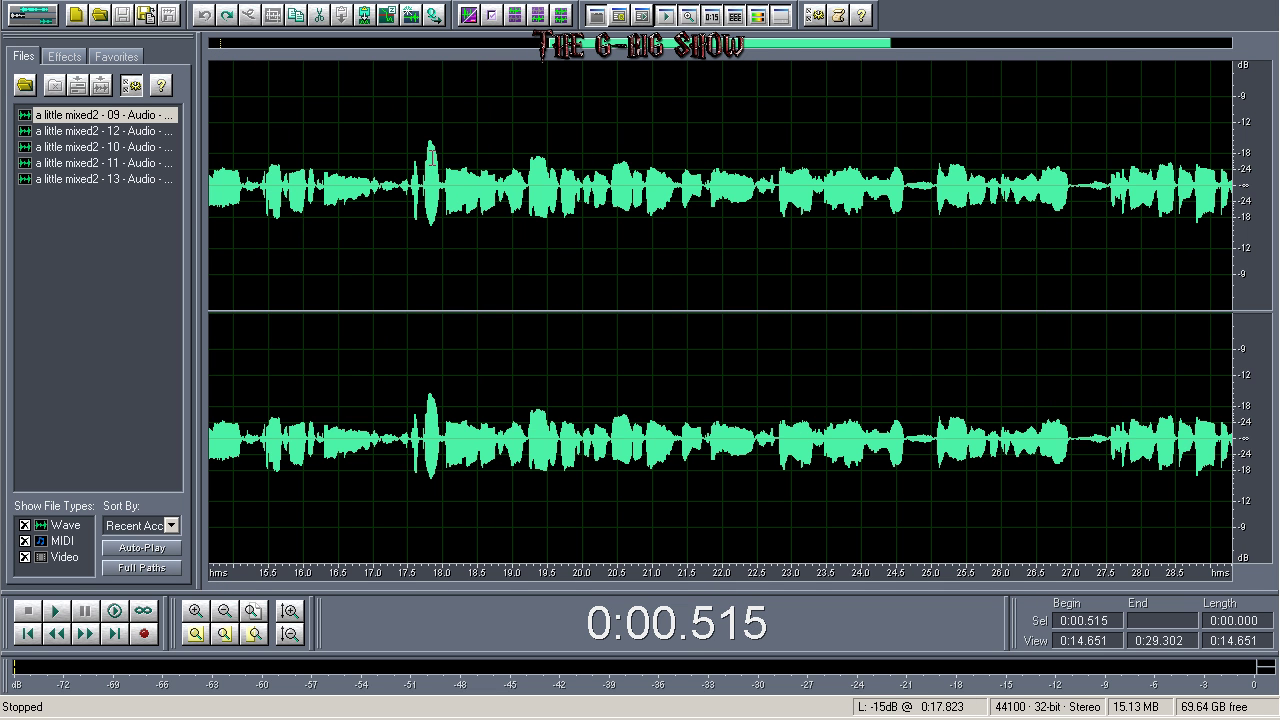
scroll(433, 331, down, 1)
key(space)
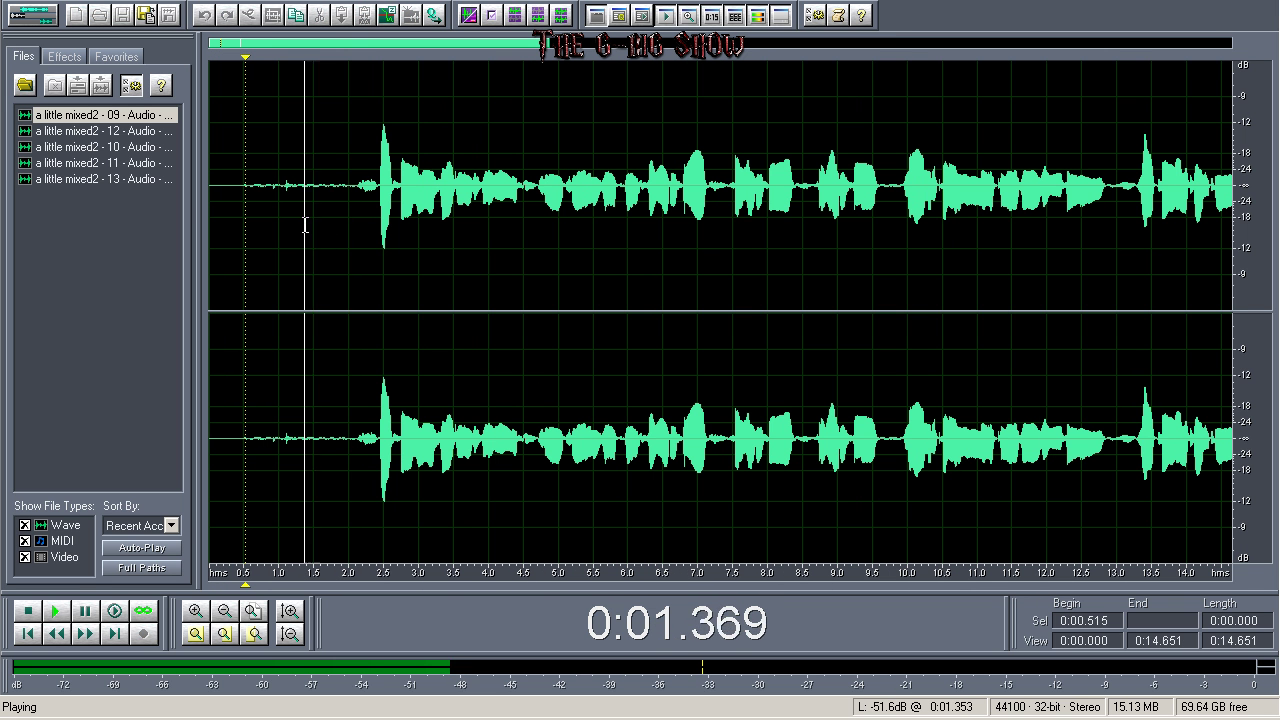
key(space)
Step: Capture a Noise Reduction profile from the quiet gap between 1.26 and 1.976 s
drag(297, 201, 349, 205)
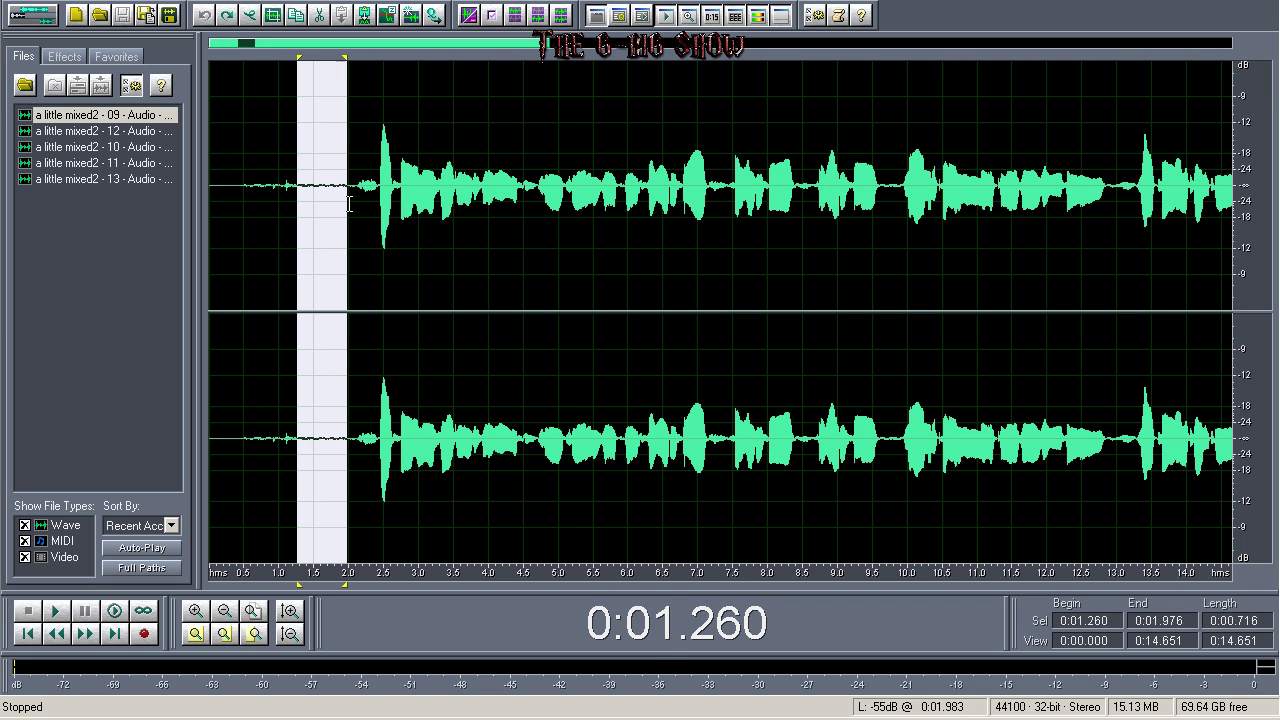
click(64, 56)
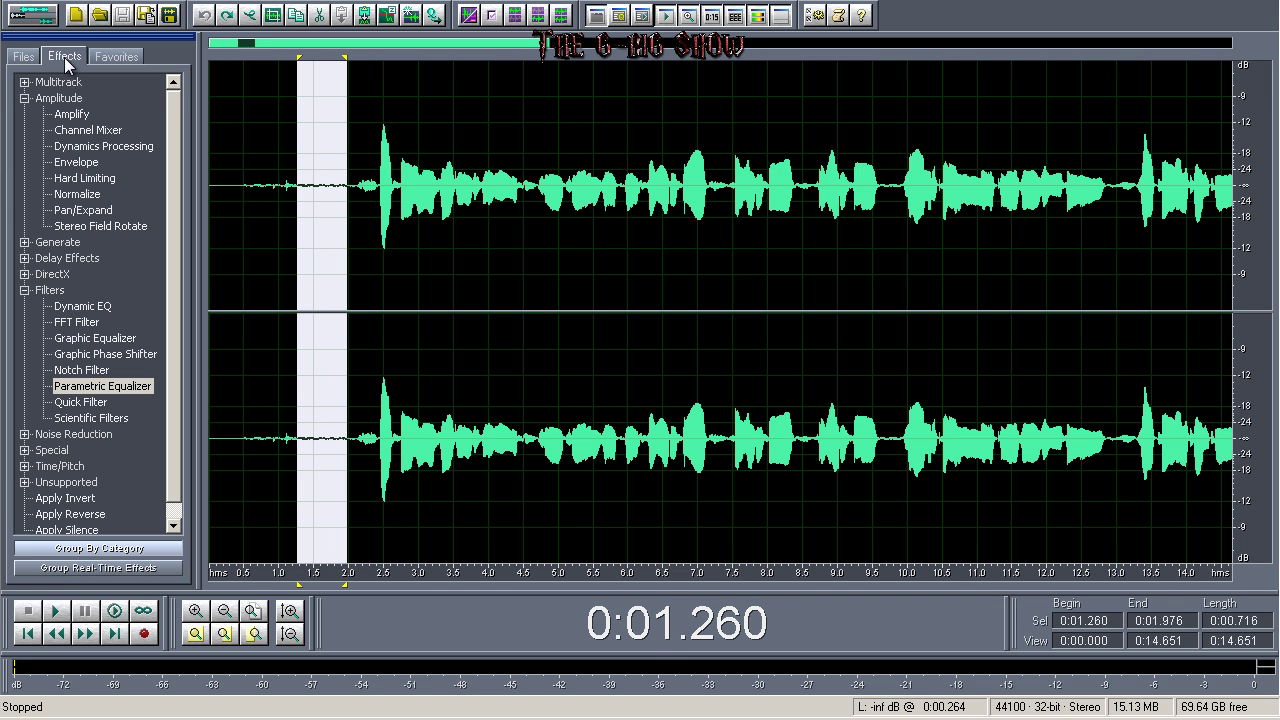
click(25, 290)
click(25, 306)
double_click(100, 370)
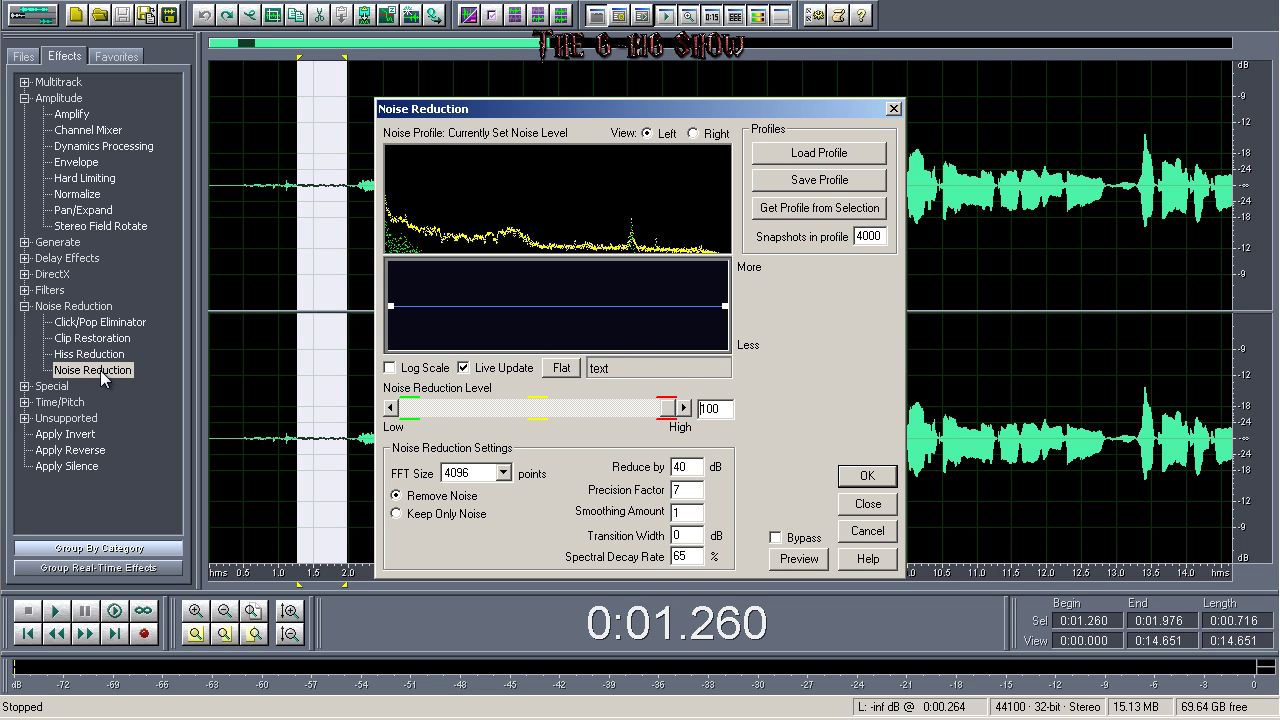
click(773, 212)
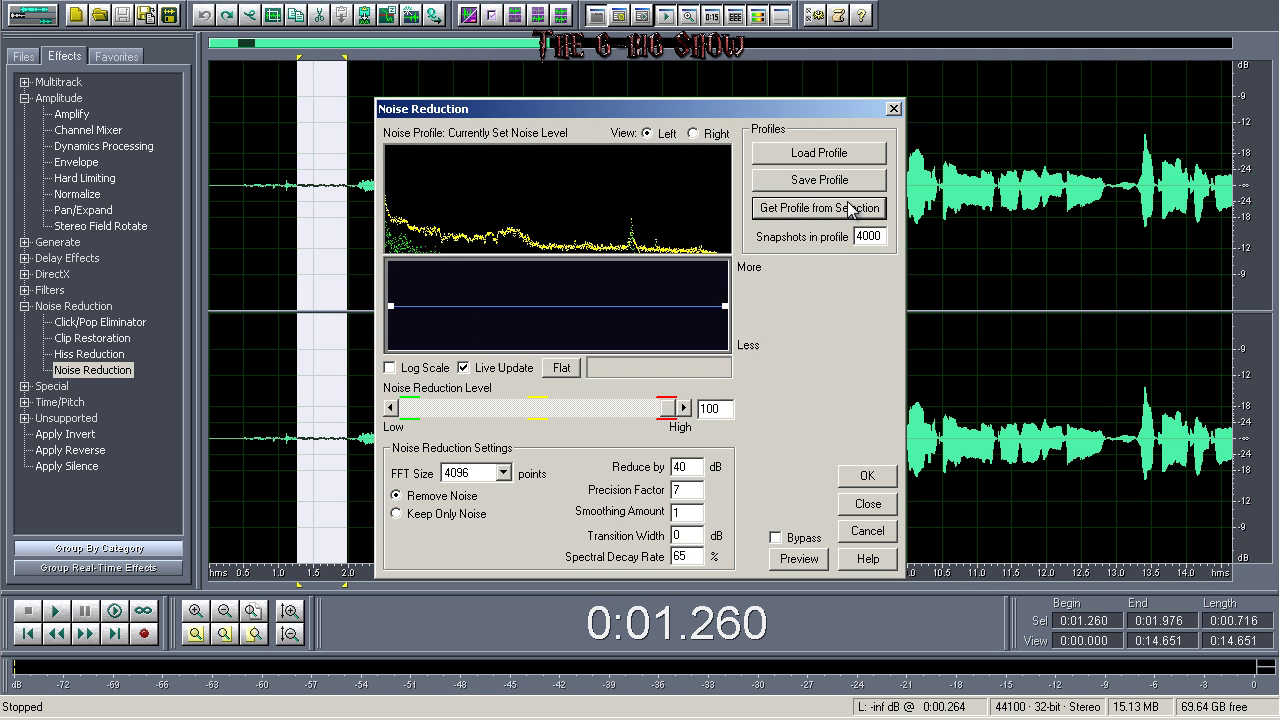
click(866, 477)
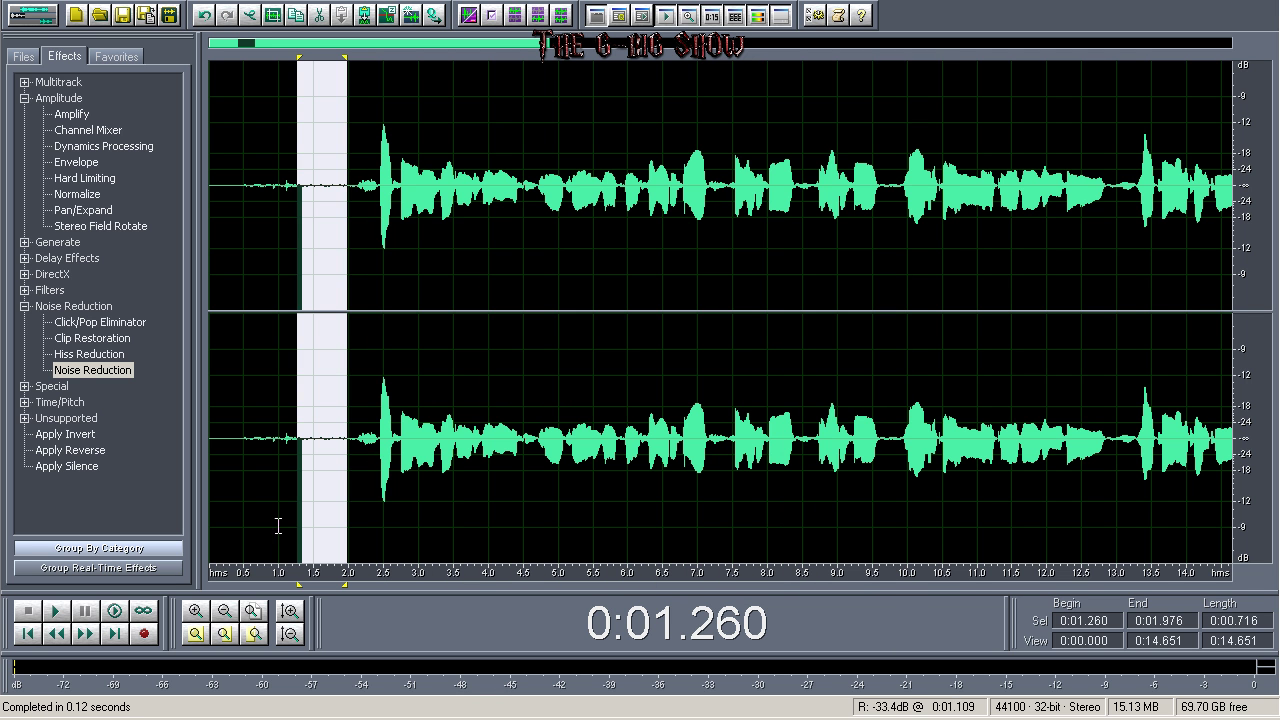
Step: Apply Noise Reduction with that profile across the entire 43.953-second file
double_click(270, 189)
click(253, 610)
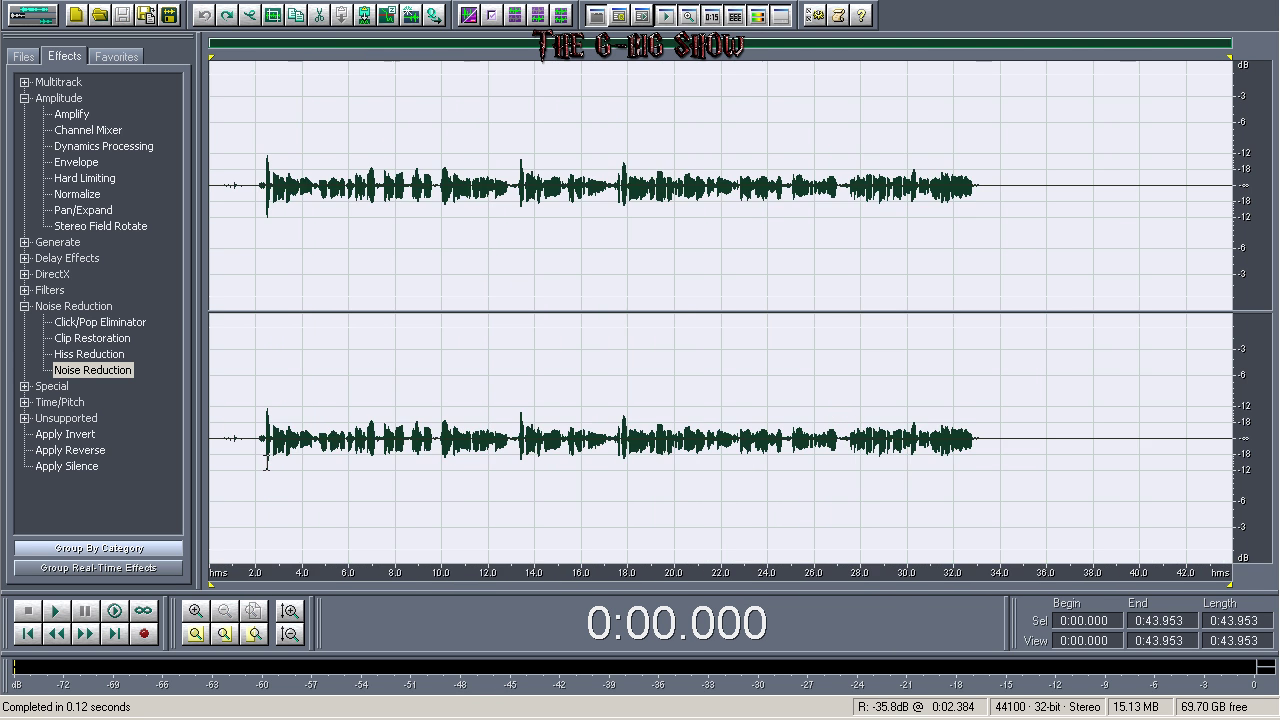
double_click(82, 372)
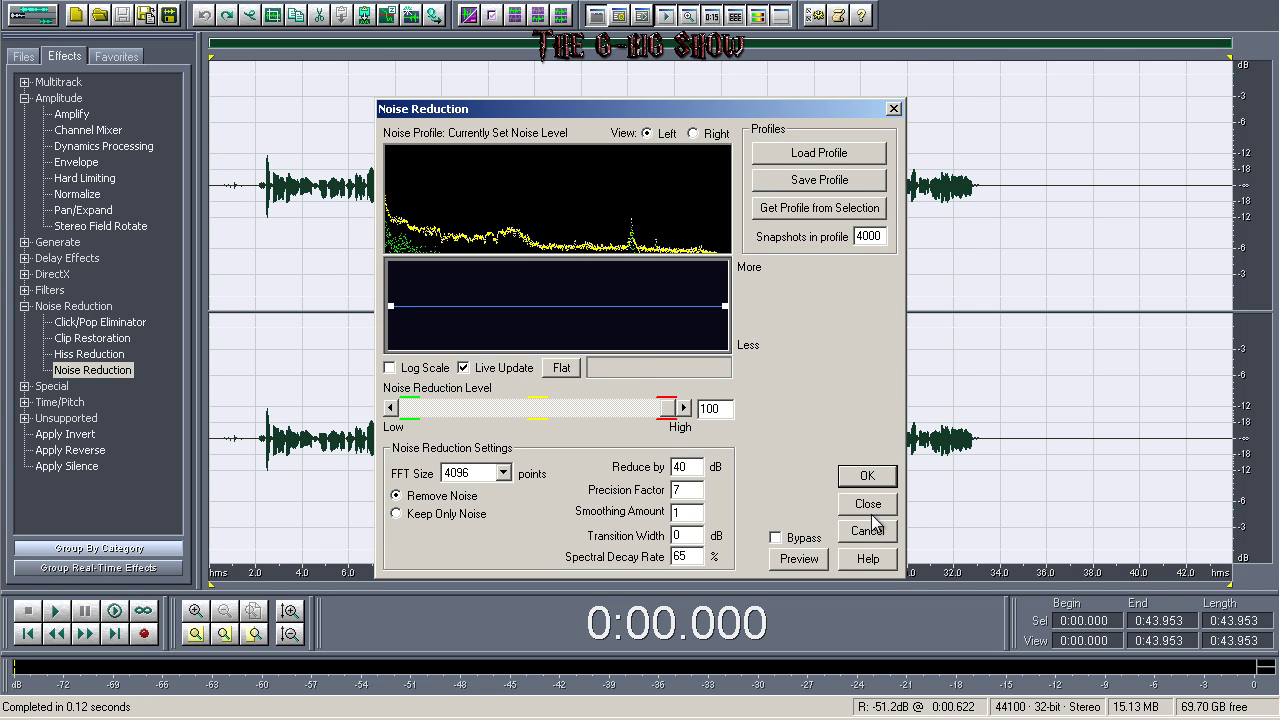
click(870, 480)
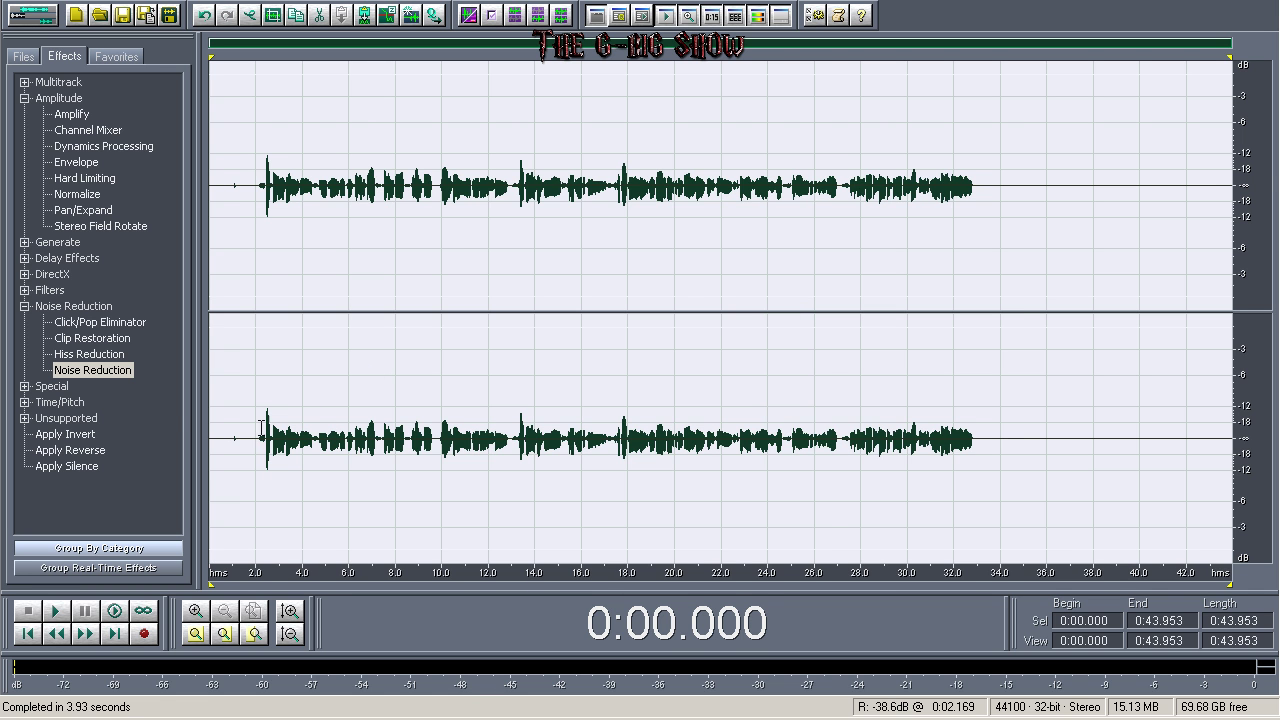
Step: Preview the first 2.148 seconds, then silence them
drag(260, 428, 208, 428)
key(space)
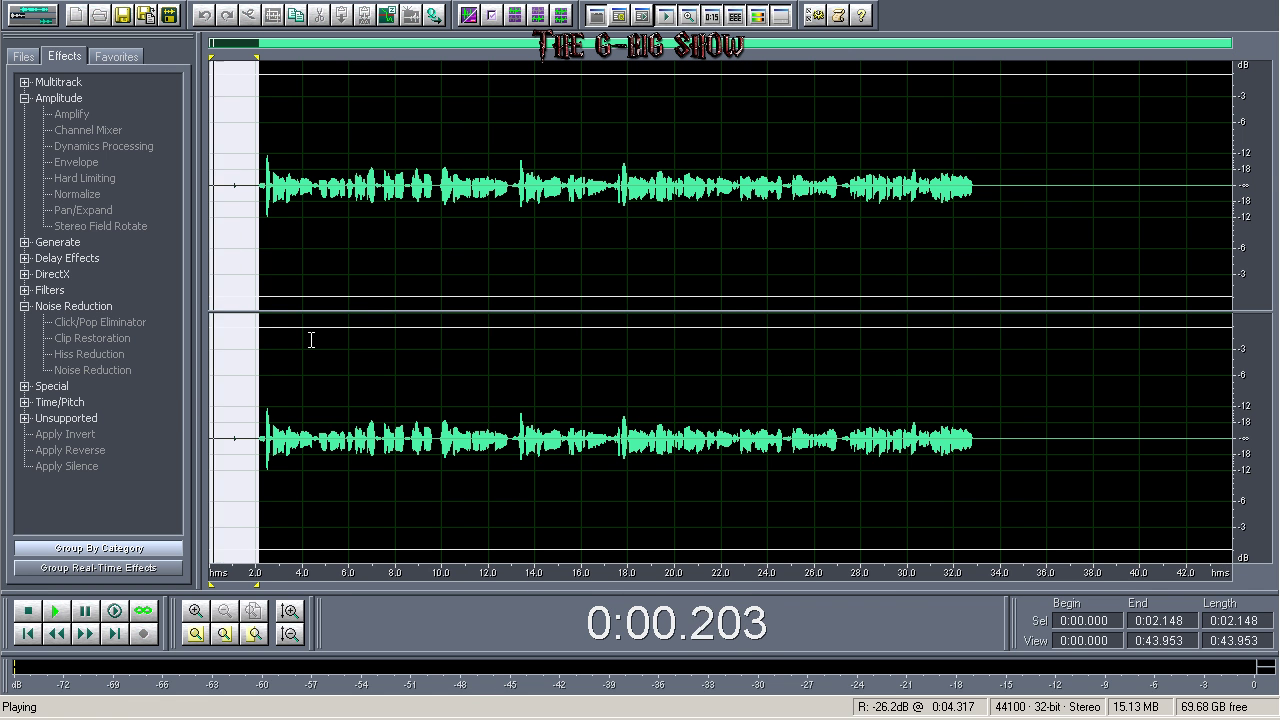
right_click(226, 364)
click(262, 539)
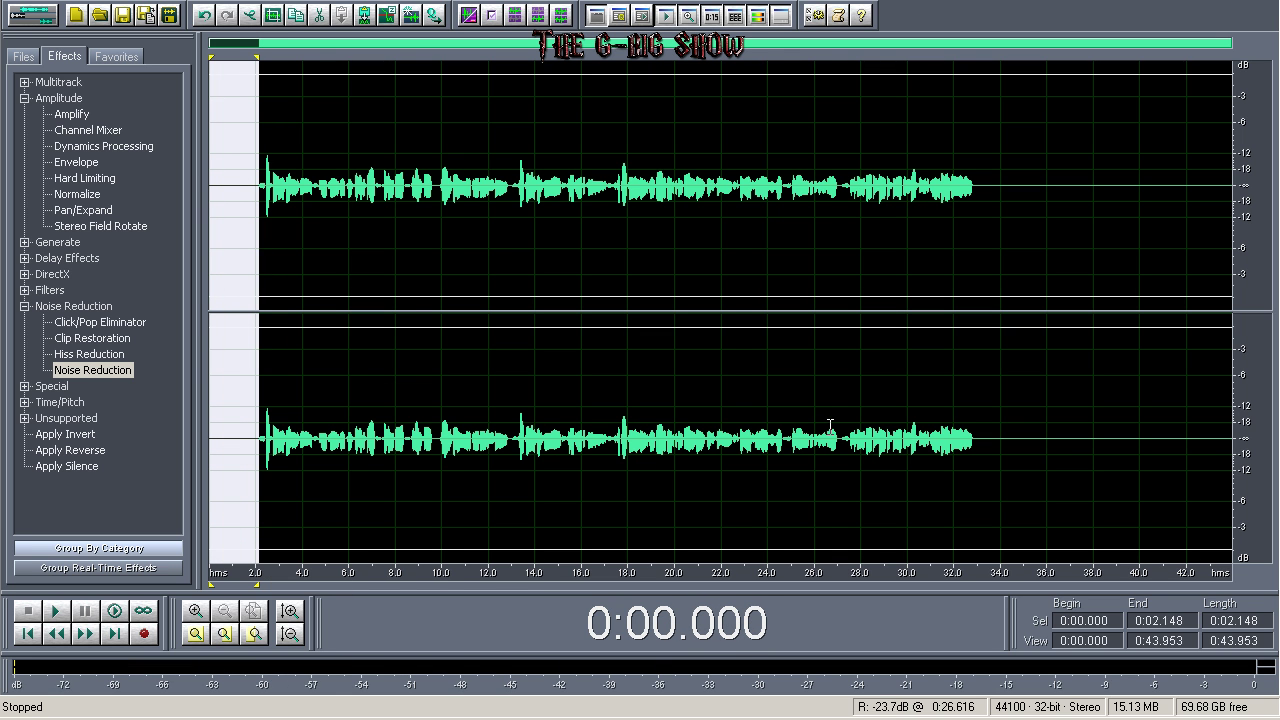
Step: Select the vocal portion starting at 1.761 s
click(505, 435)
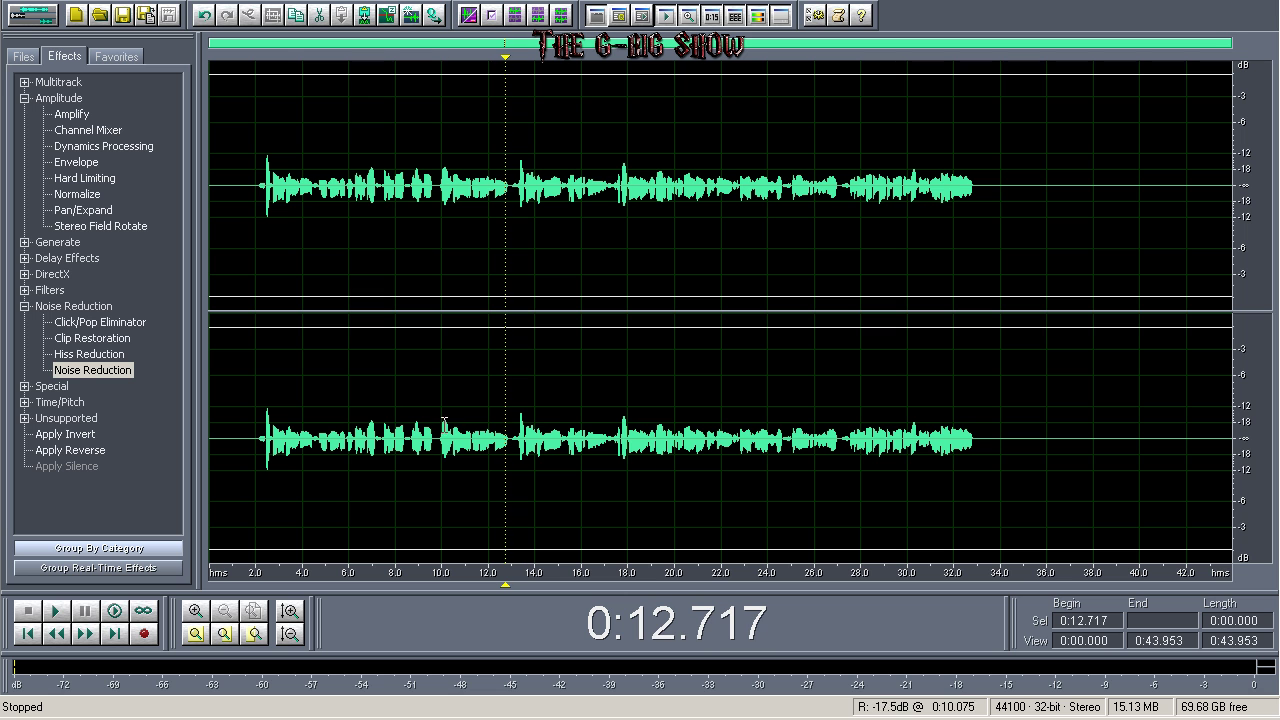
click(441, 437)
drag(981, 421, 1232, 421)
drag(249, 257, 989, 142)
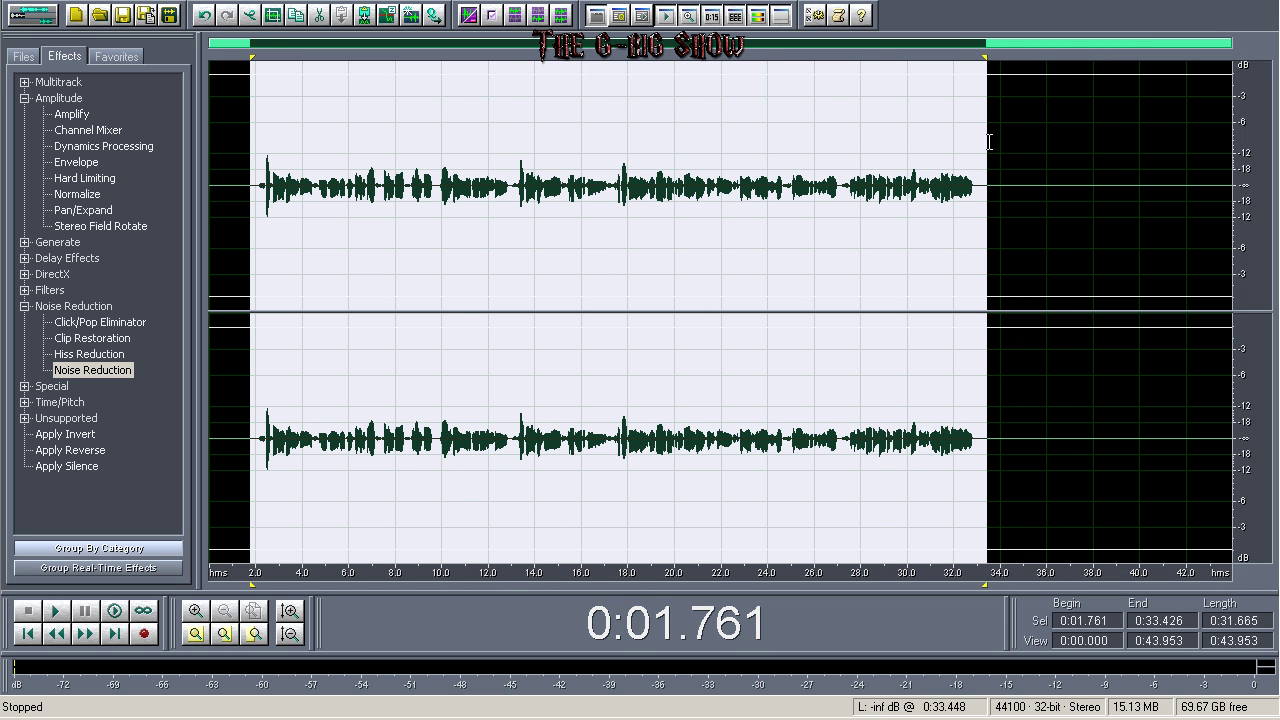
Step: Apply the FFT Filter's Kill The Mic Rumble preset with its cutoff lowered to about 88 Hz
double_click(94, 146)
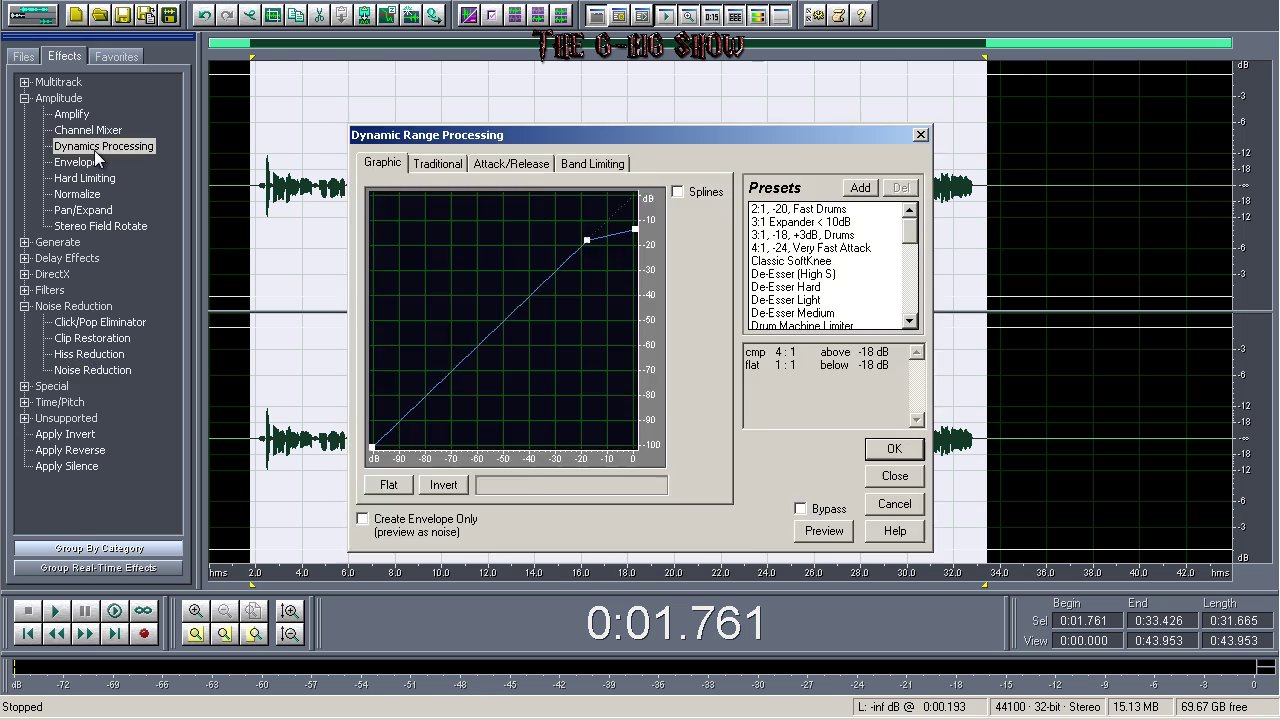
key(Escape)
click(24, 290)
double_click(76, 322)
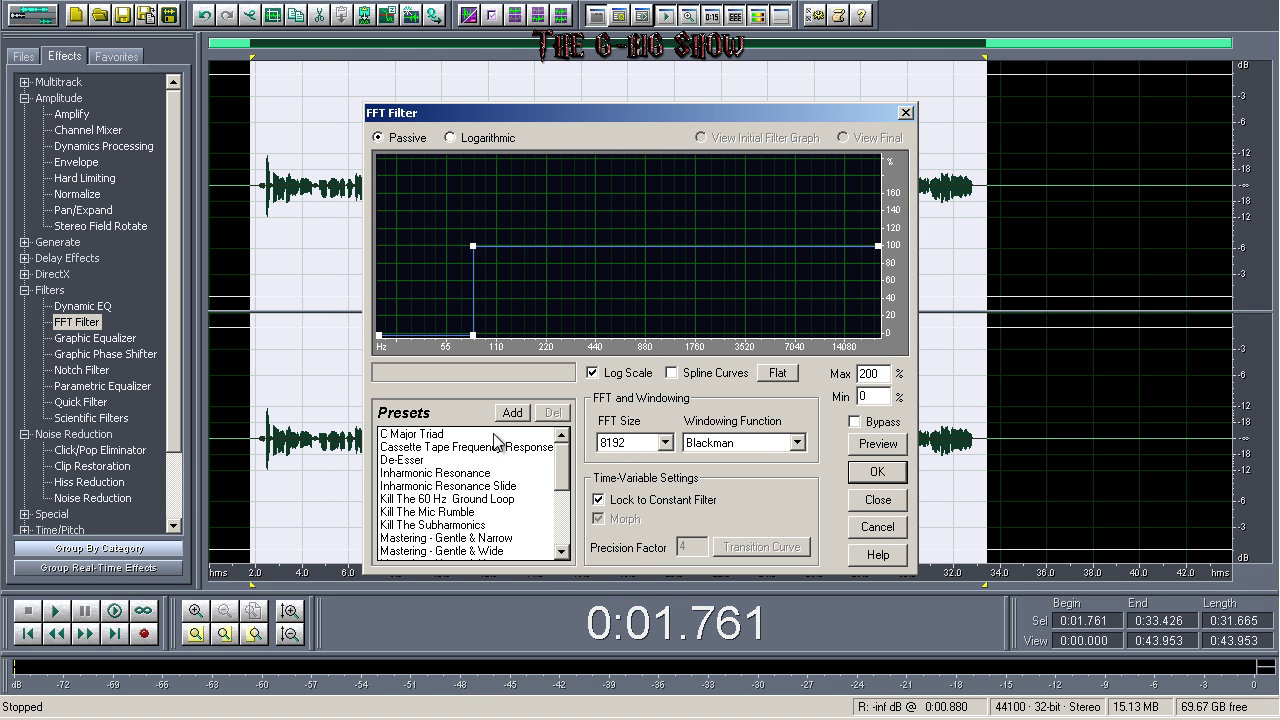
click(468, 513)
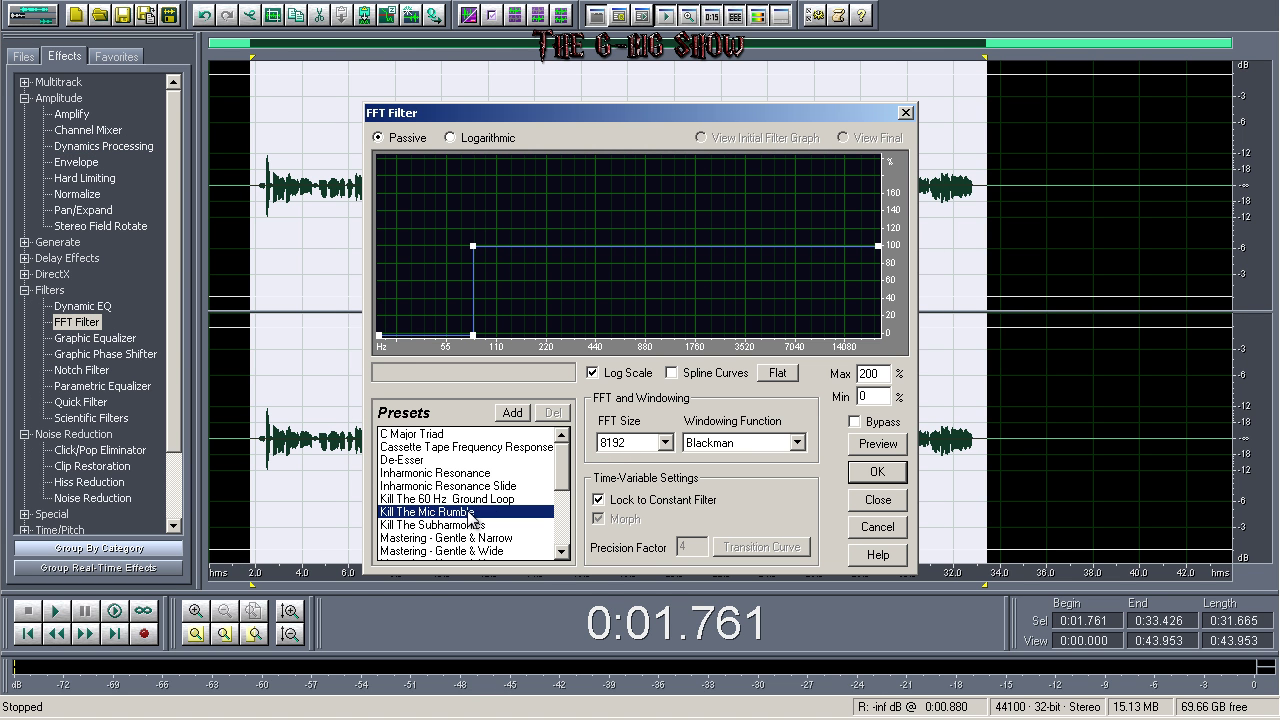
drag(489, 246, 472, 256)
click(876, 471)
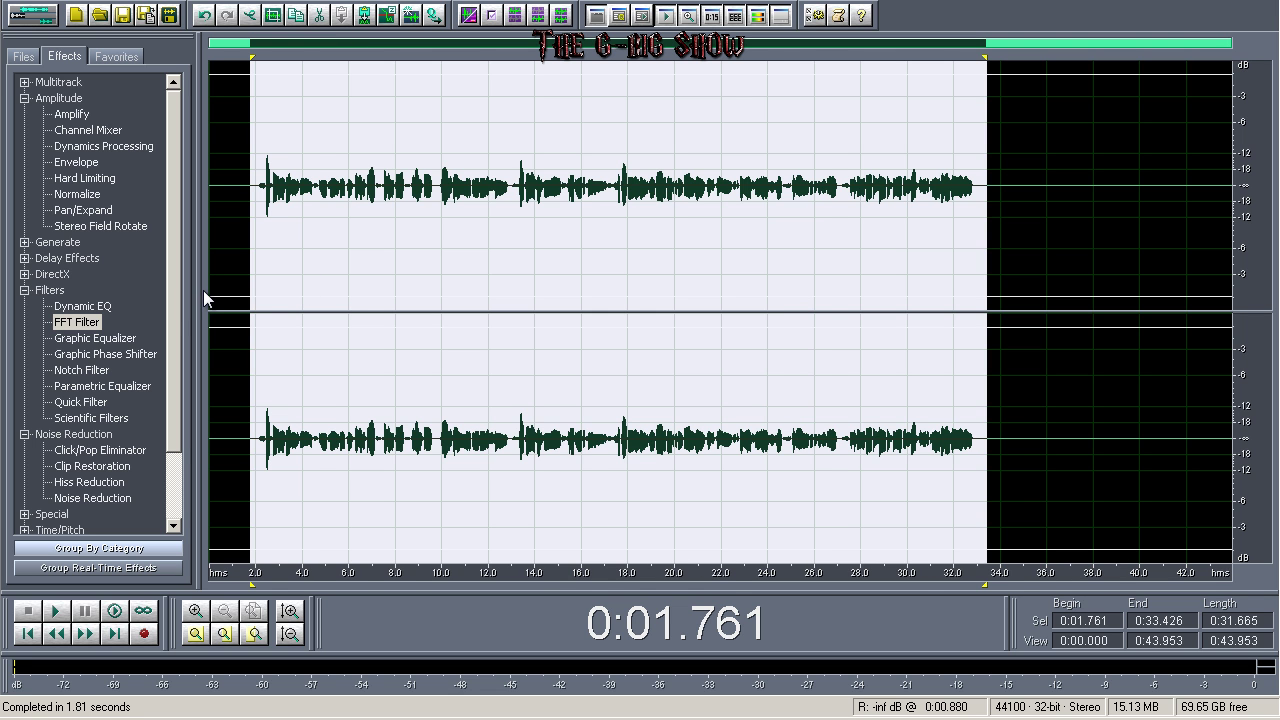
Step: Apply the 10-band Graphic Equalizer with 31 Hz and 63 Hz cut by 18 dB
double_click(85, 338)
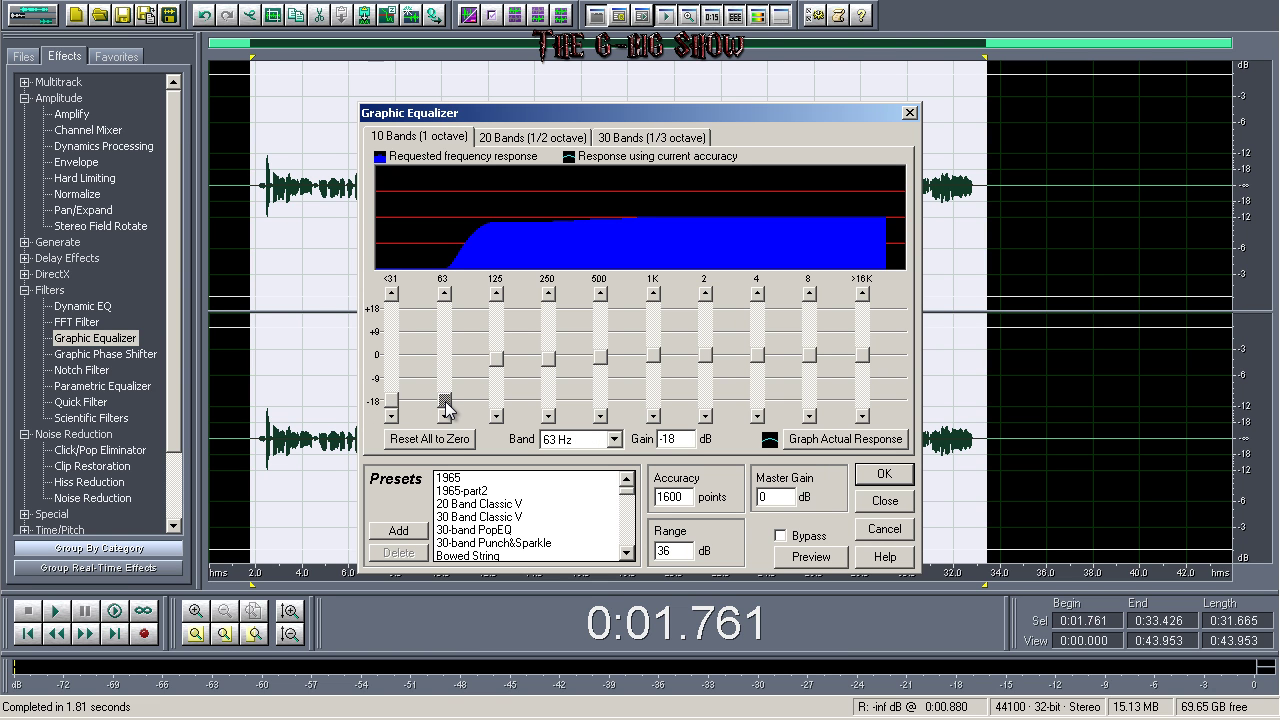
click(497, 362)
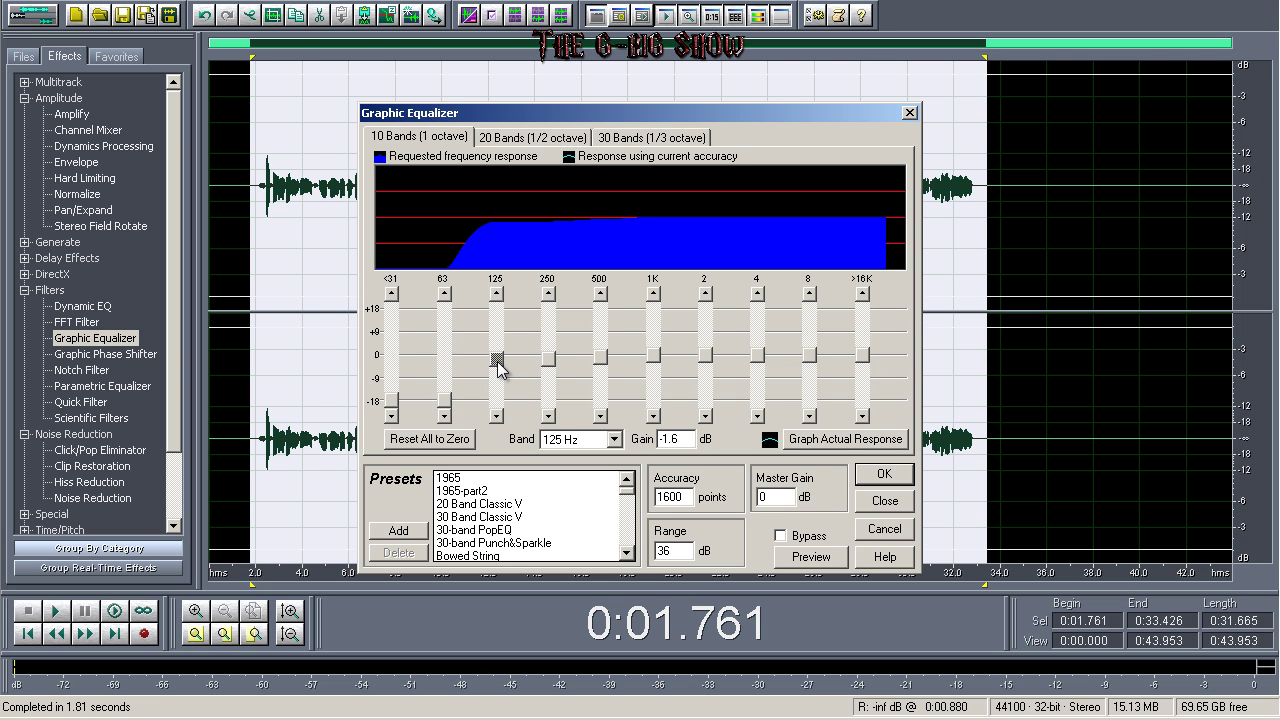
click(549, 360)
click(885, 473)
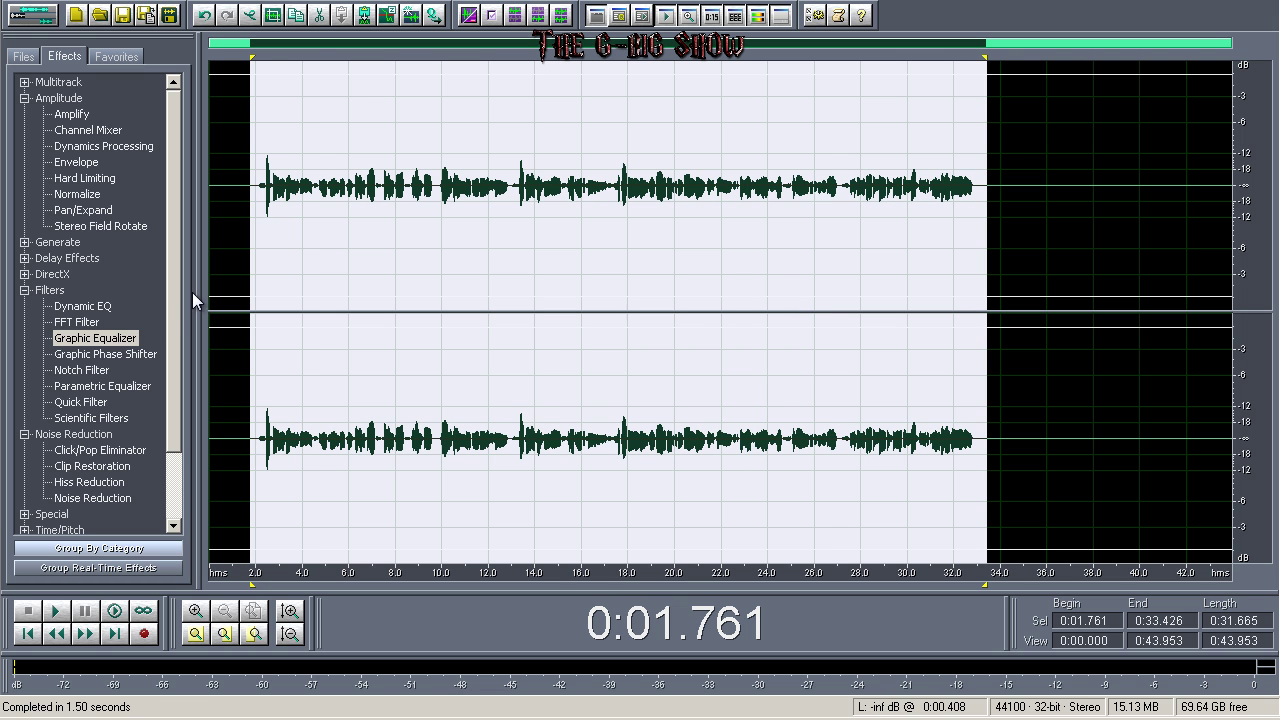
Step: Apply the Parametric Equalizer with a 10000 Hz high shelf cutoff, then play the result
double_click(88, 386)
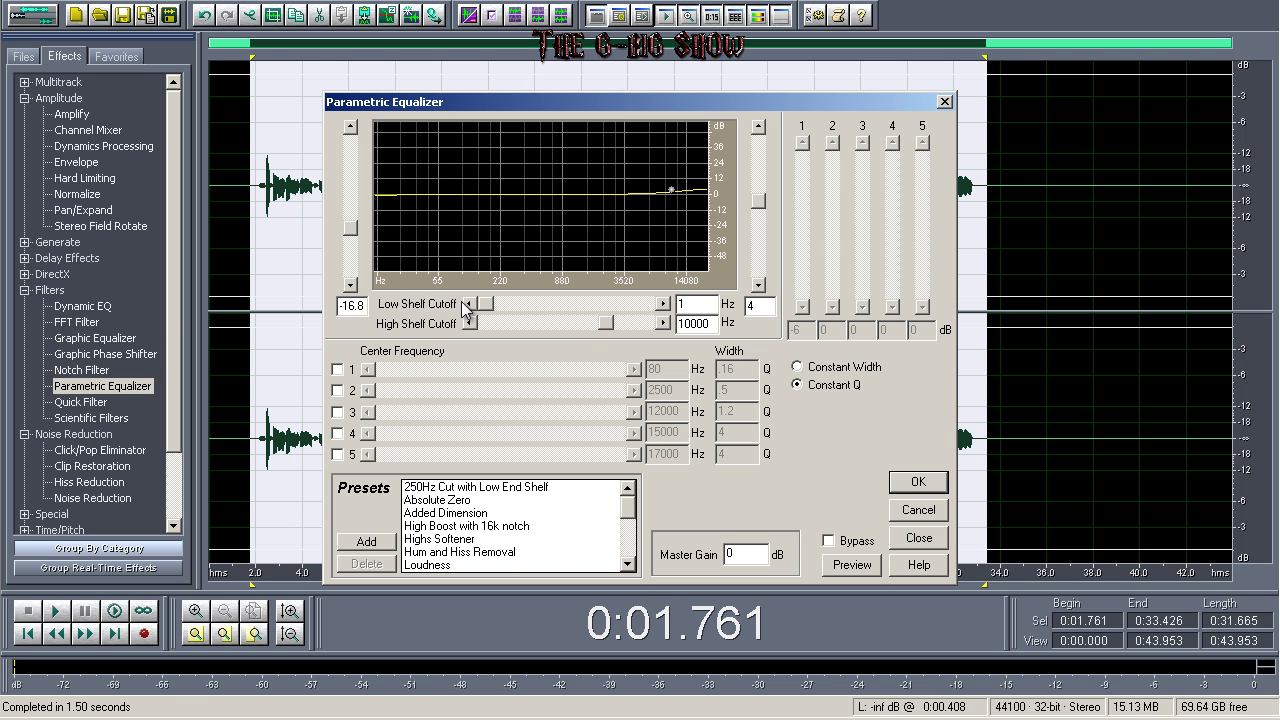
drag(475, 308, 433, 294)
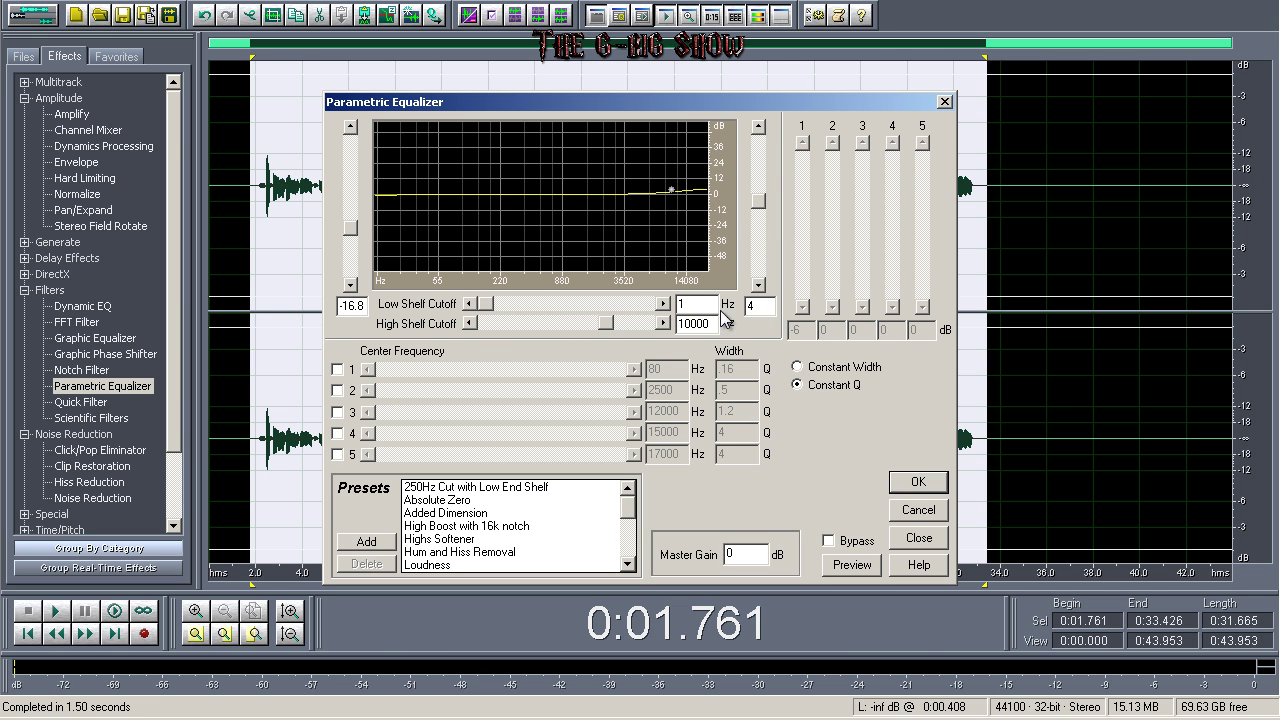
drag(717, 323, 569, 333)
text(10000)
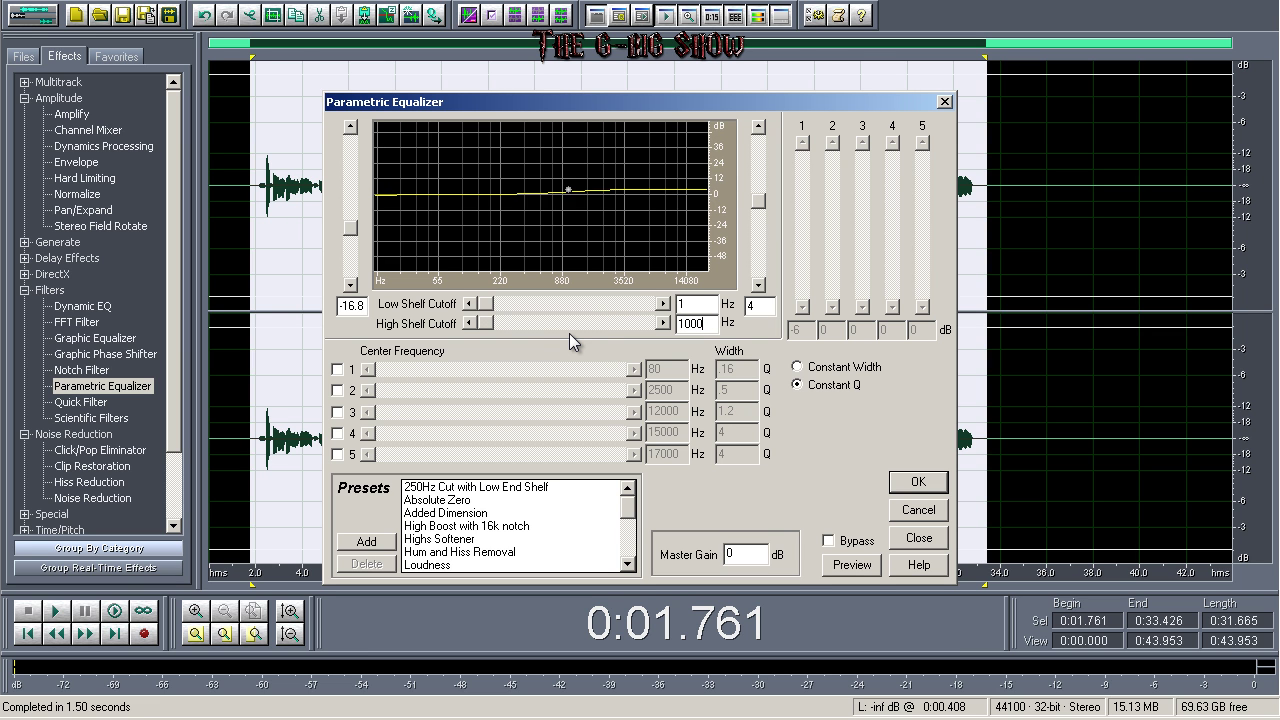
key(Tab)
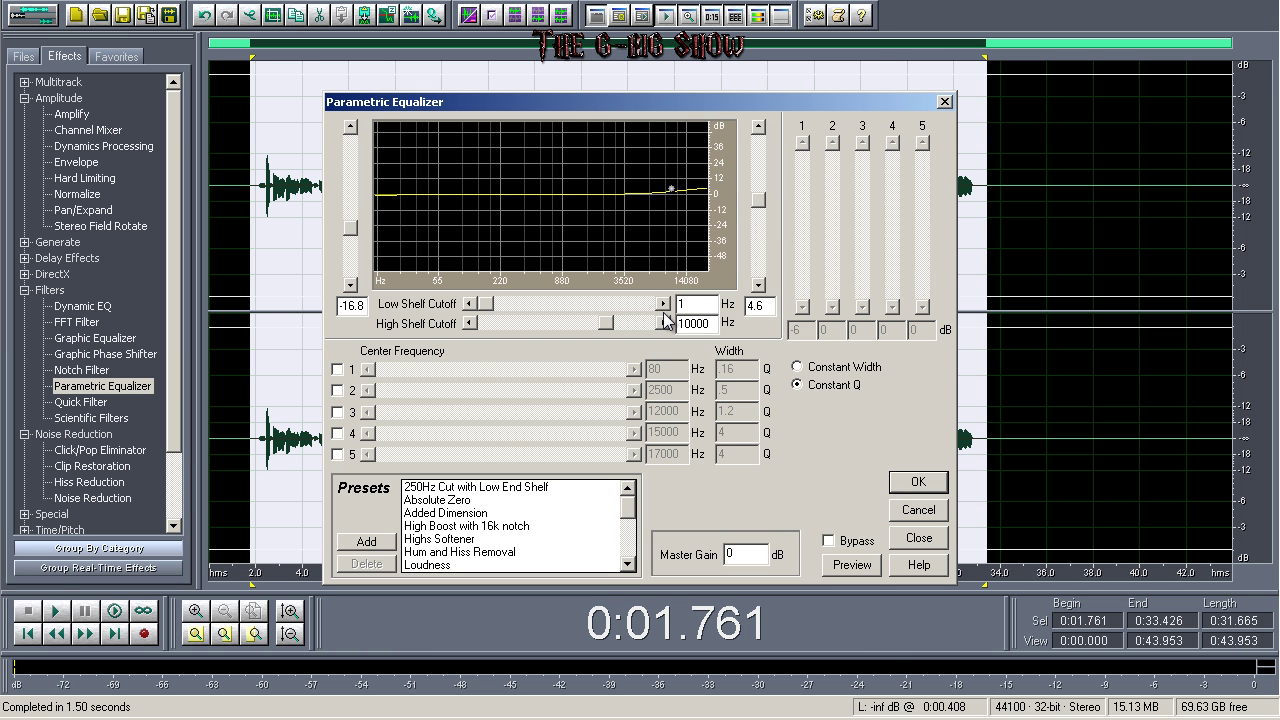
click(910, 483)
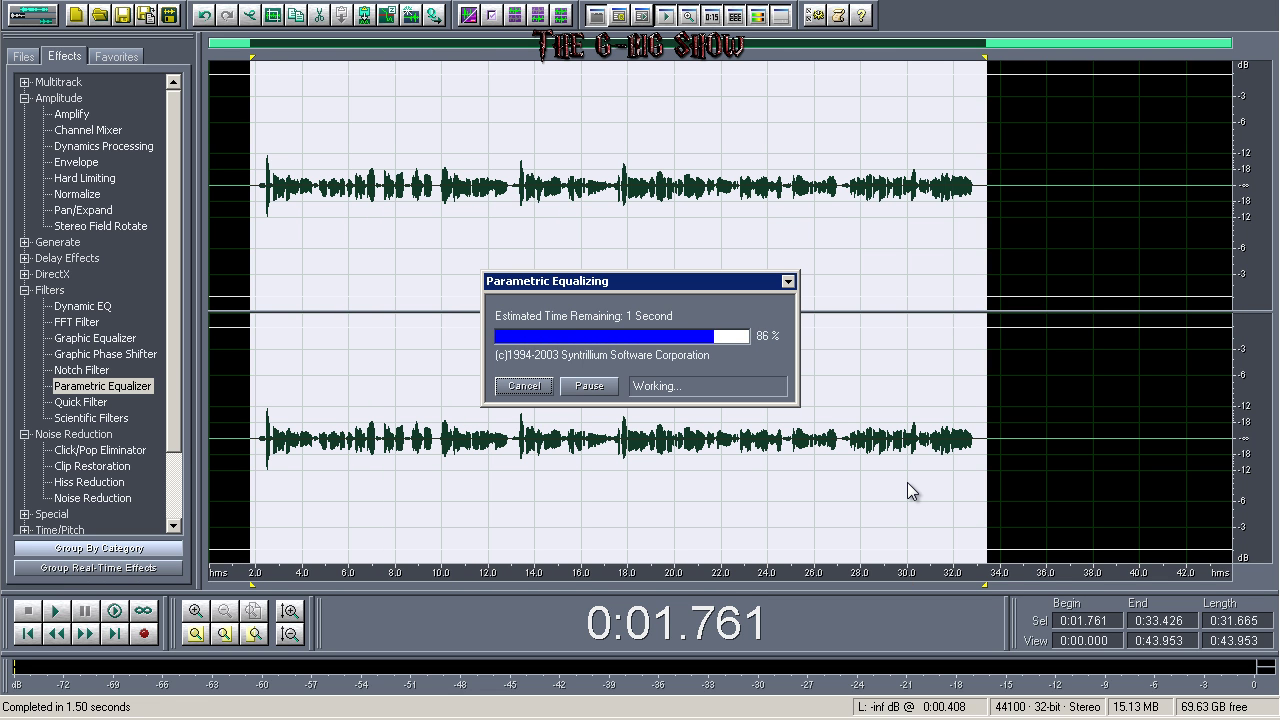
key(space)
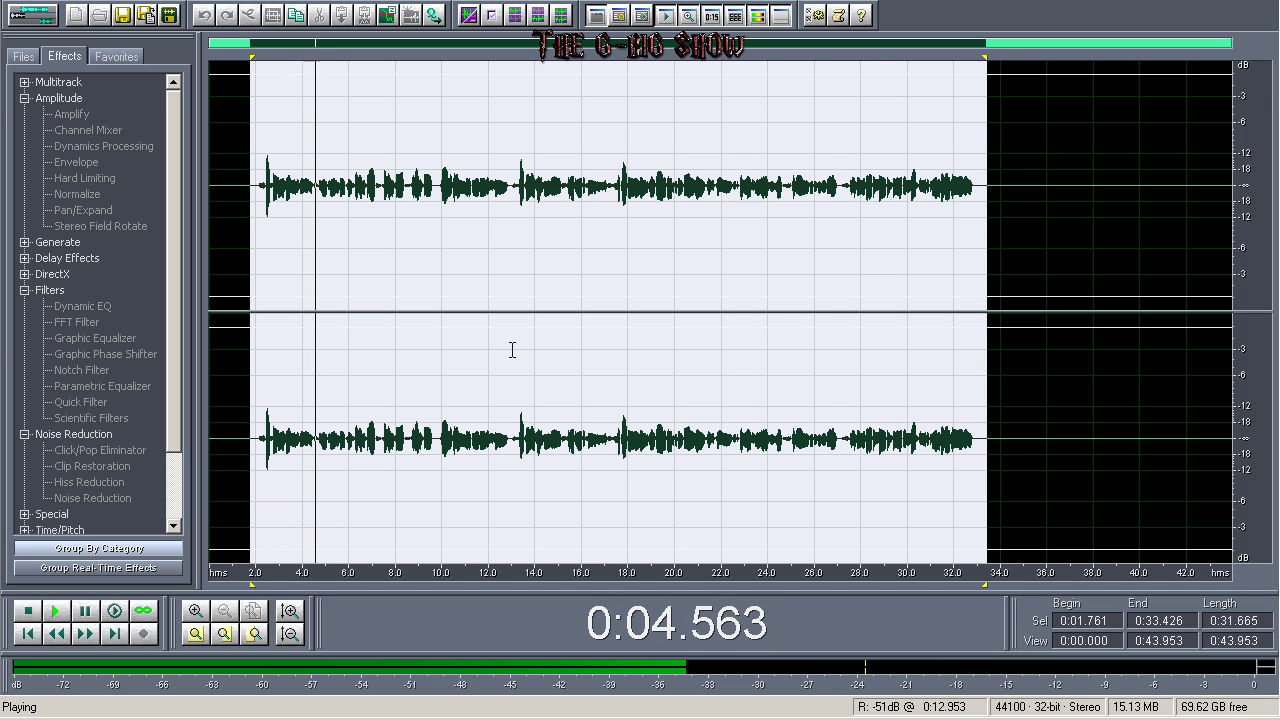
Step: Stop playback and apply Reverb's Tight and Close preset (700 ms, 35% wet)
key(space)
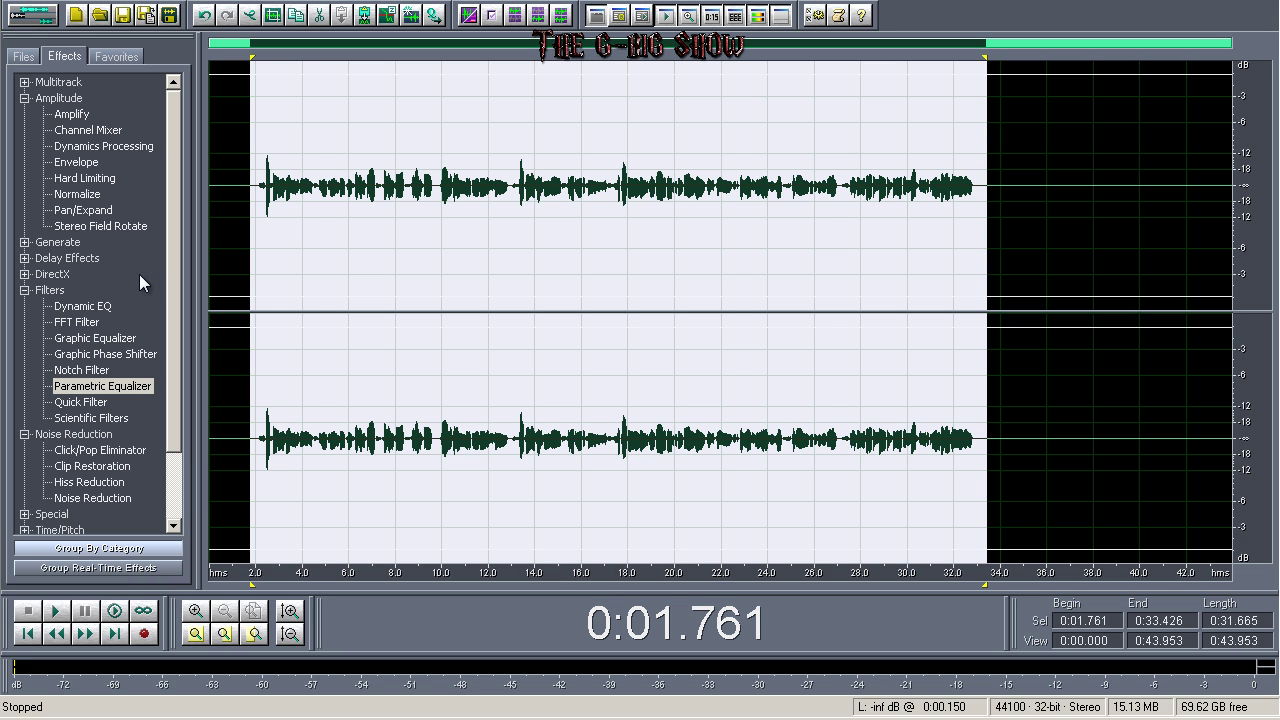
click(25, 258)
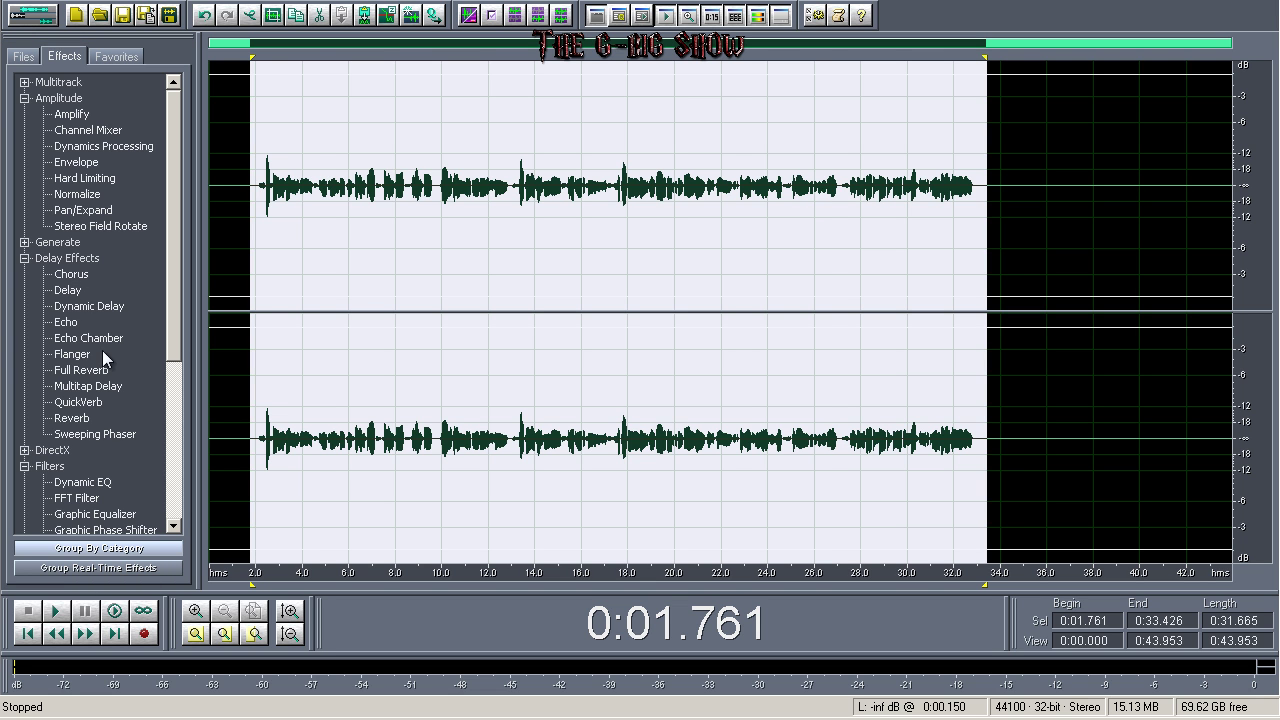
double_click(70, 418)
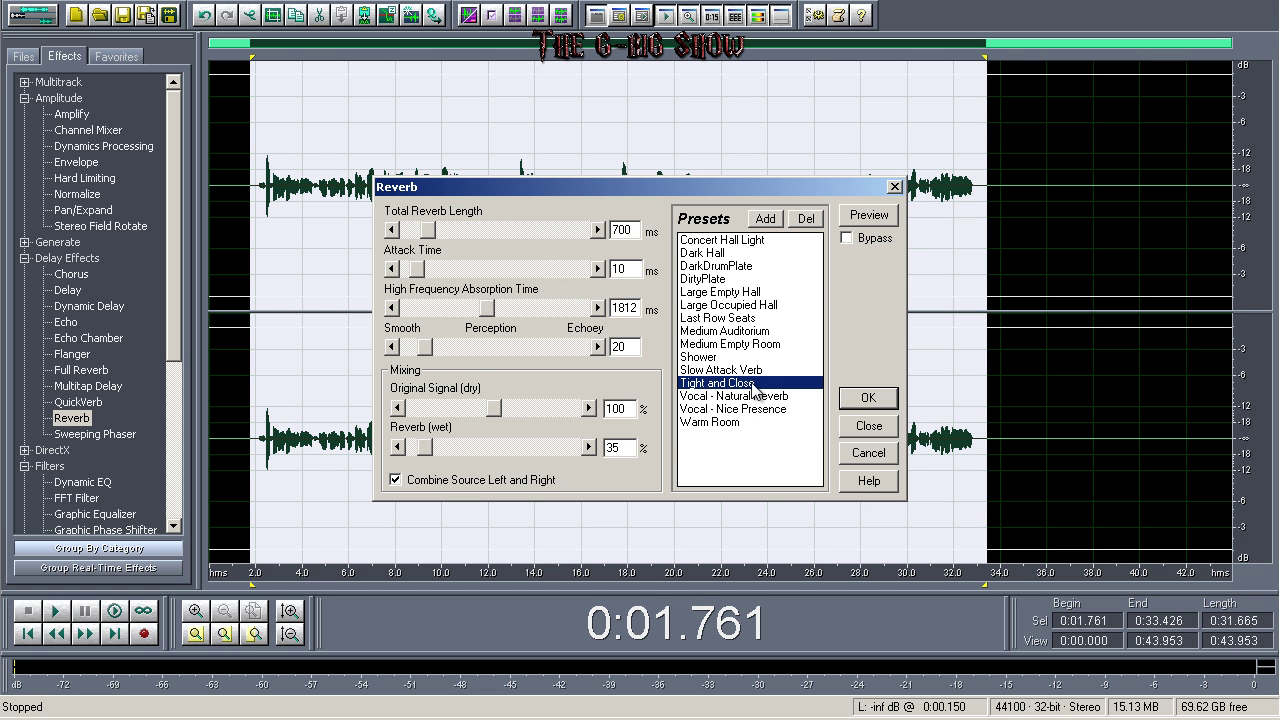
click(849, 395)
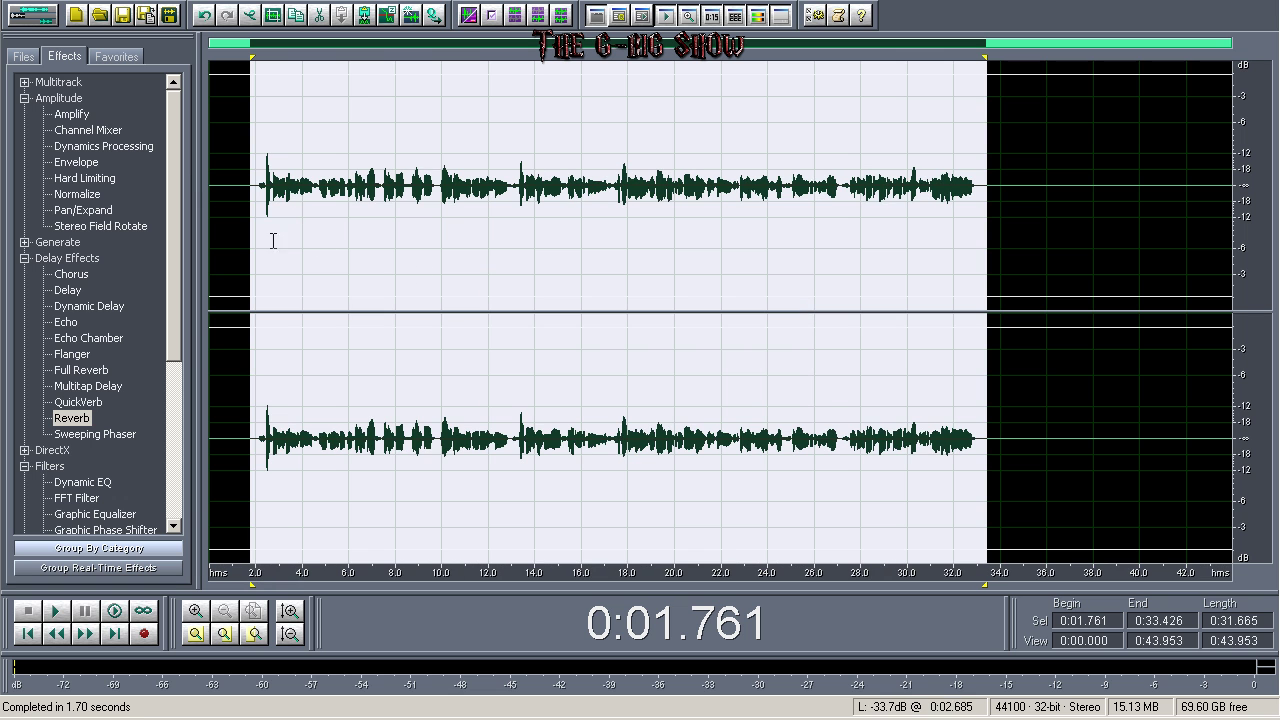
Step: Preview, then apply Echo with 800 ms delay and initial echo volume raised to 10%
double_click(63, 324)
click(778, 548)
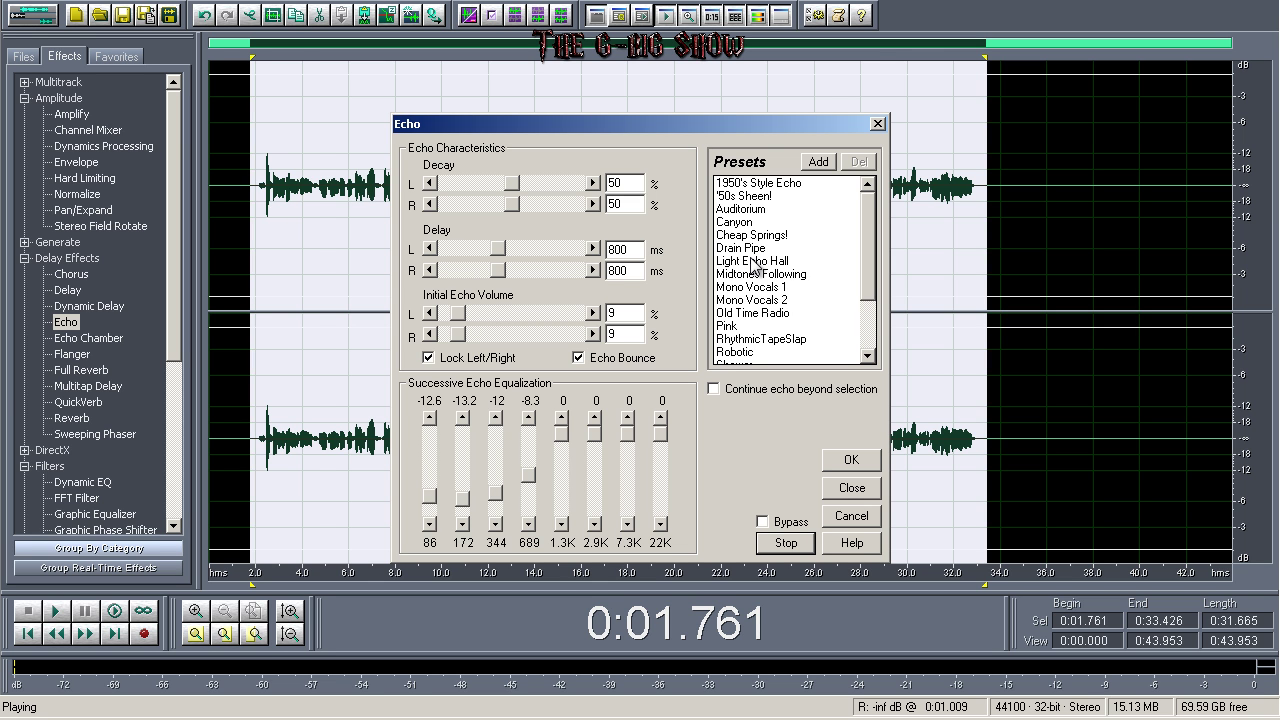
click(781, 545)
drag(466, 312, 461, 317)
click(848, 460)
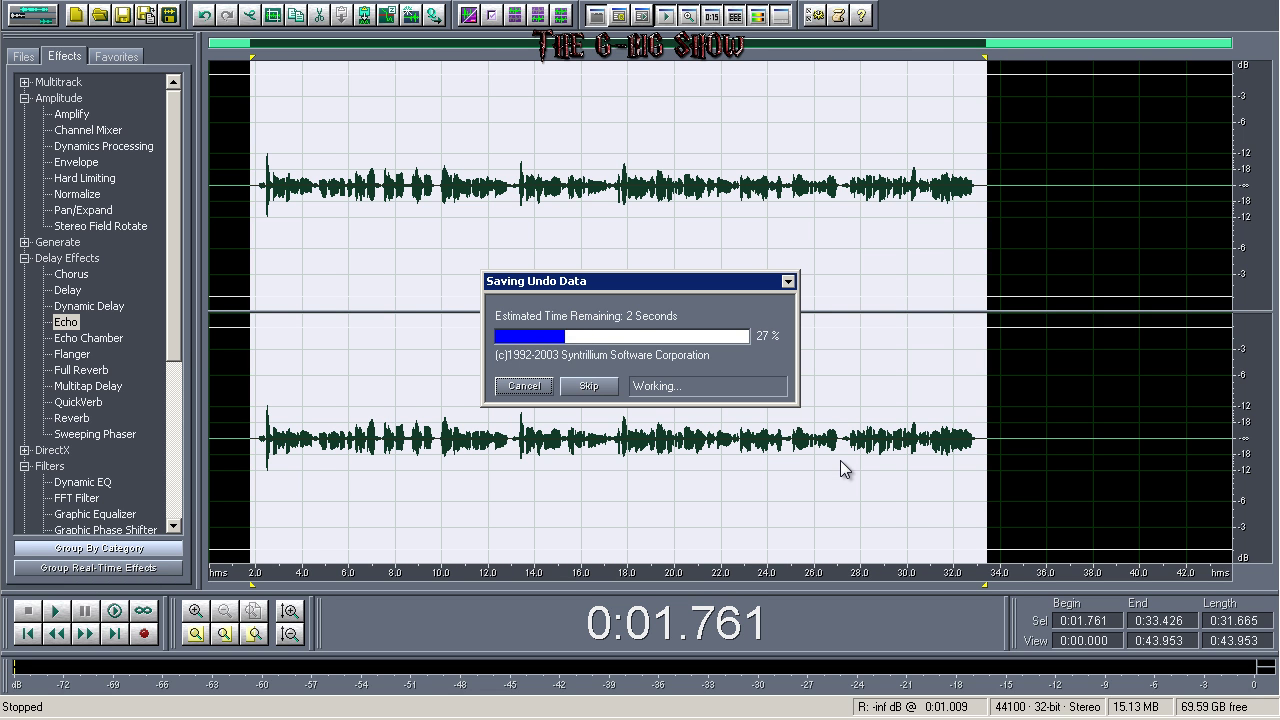
Step: Play the echoed audio and select it from 0:01.933 to 0:33.469
click(434, 205)
key(space)
drag(254, 240, 990, 255)
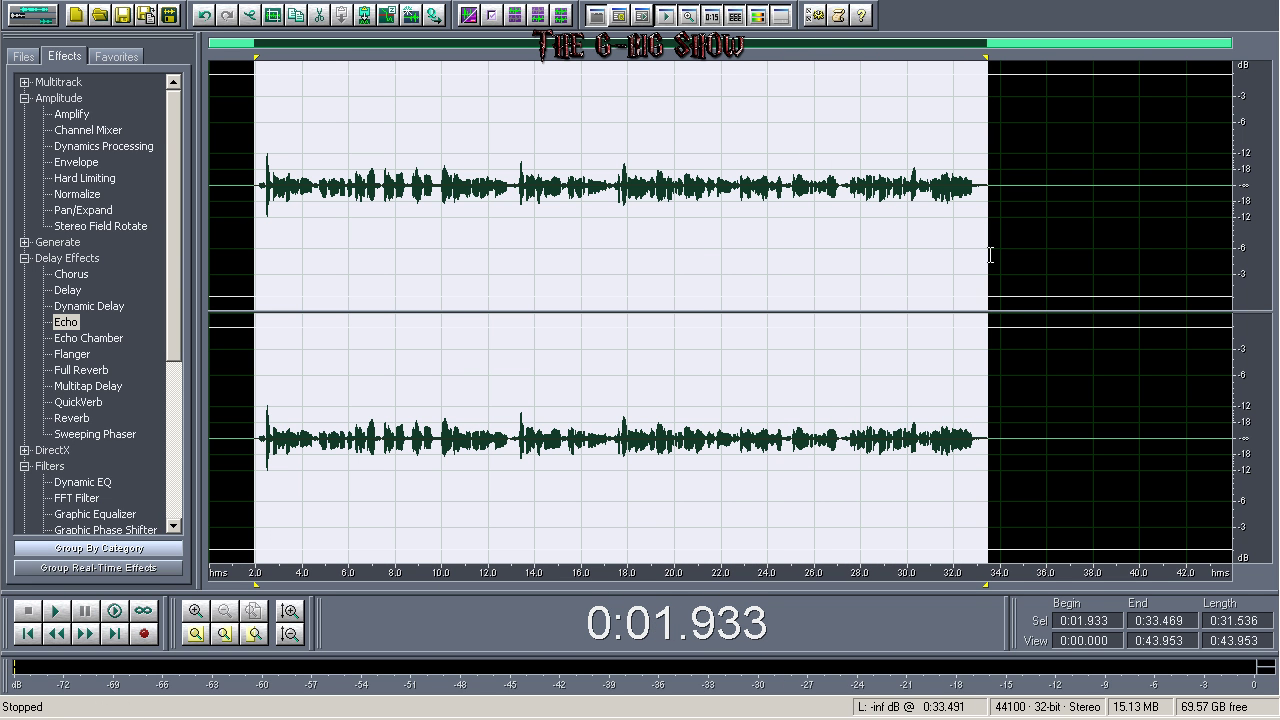
Step: Normalize the selection to 100% and listen to the result
double_click(72, 195)
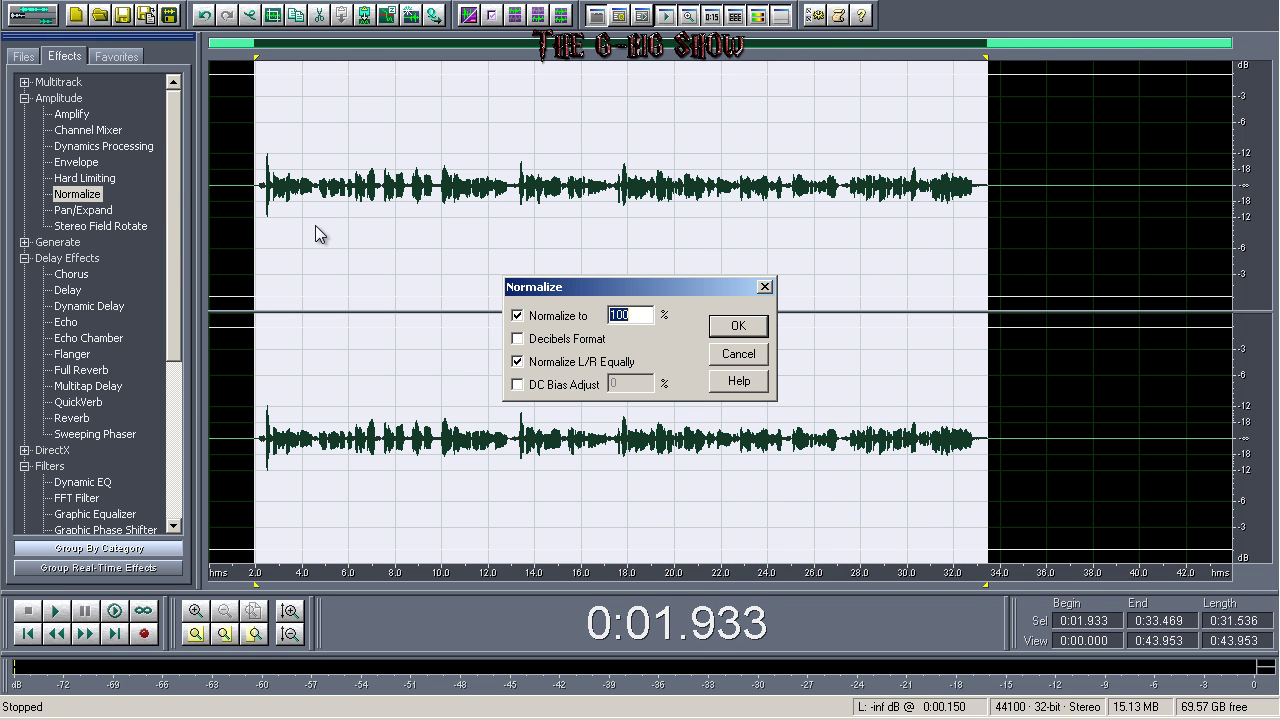
click(739, 330)
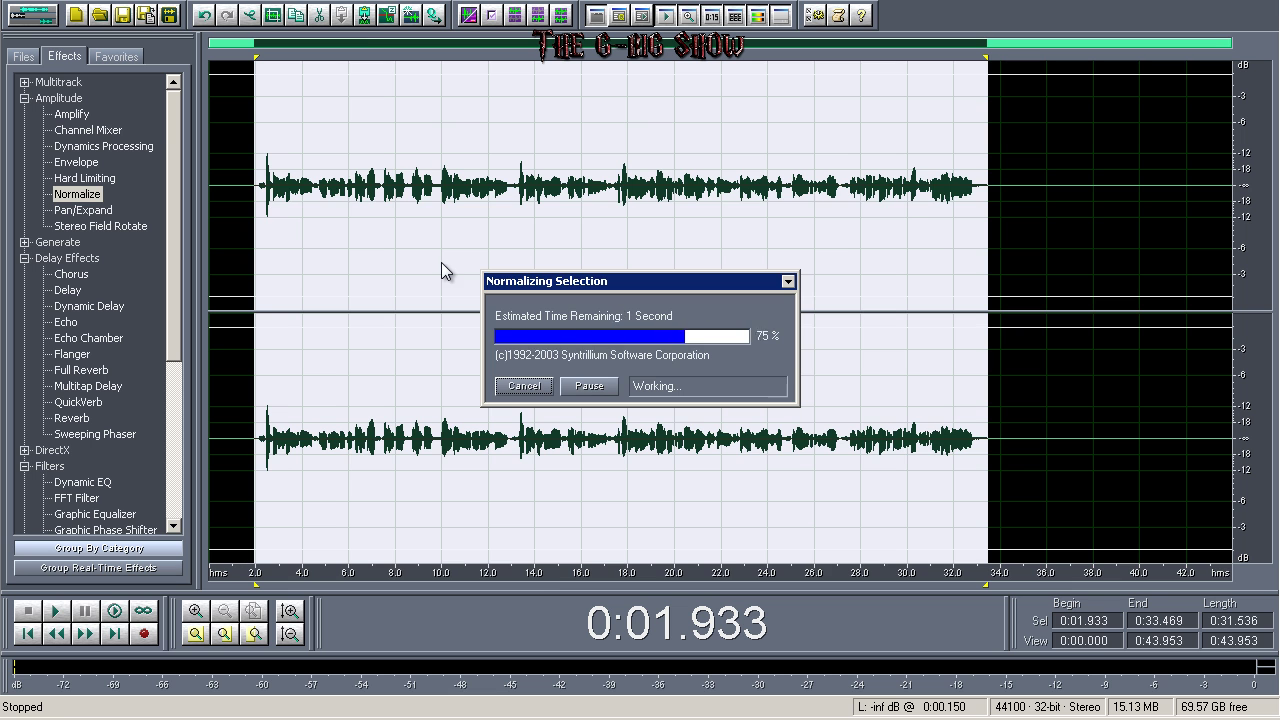
click(251, 178)
key(space)
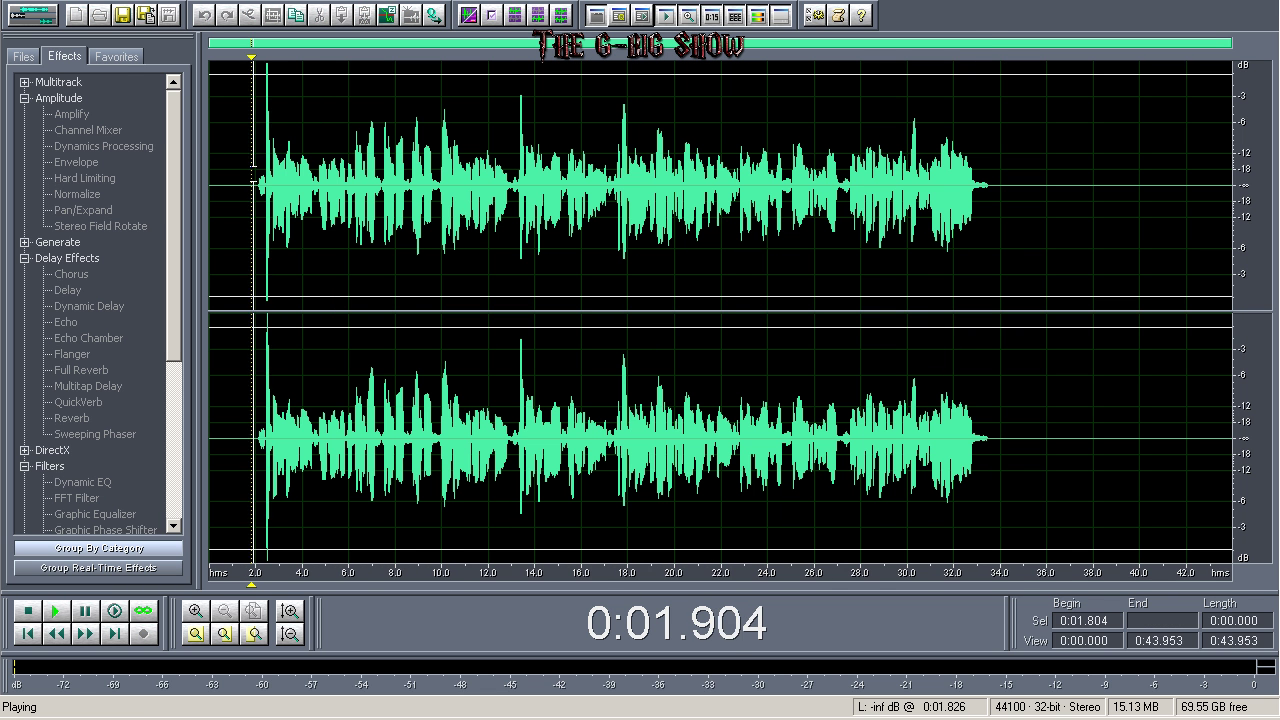
drag(258, 178, 993, 224)
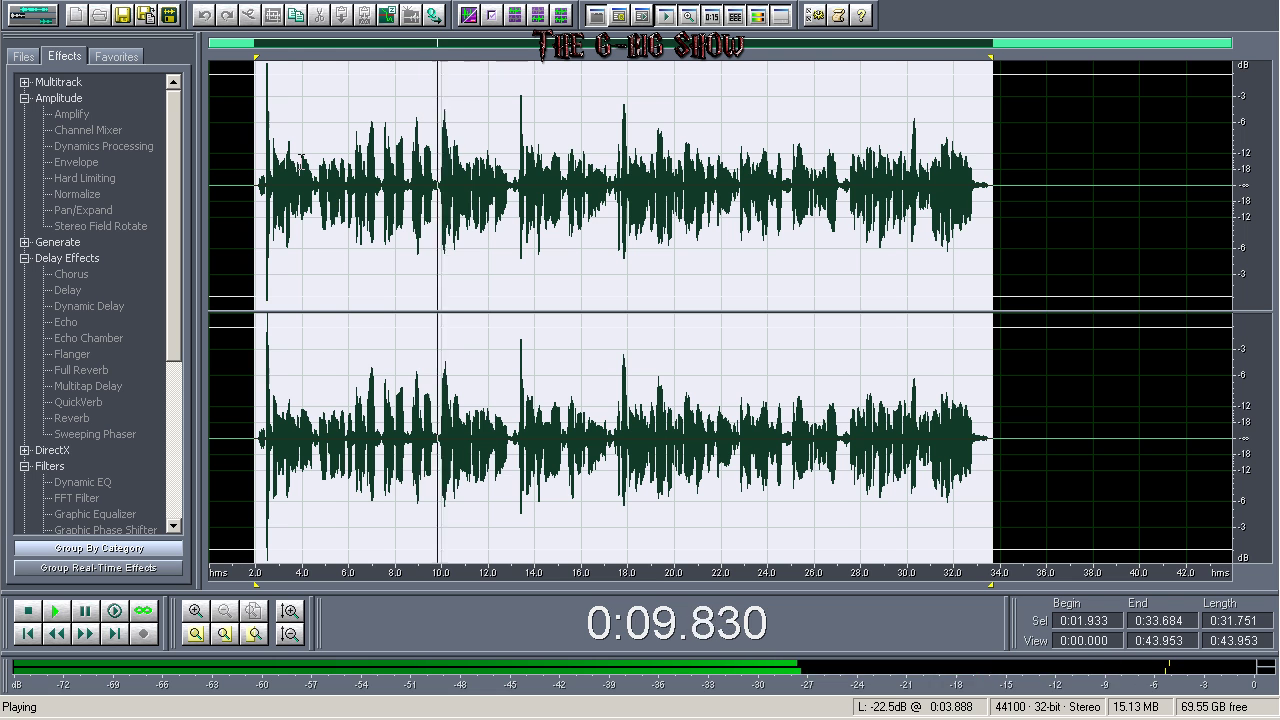
click(77, 194)
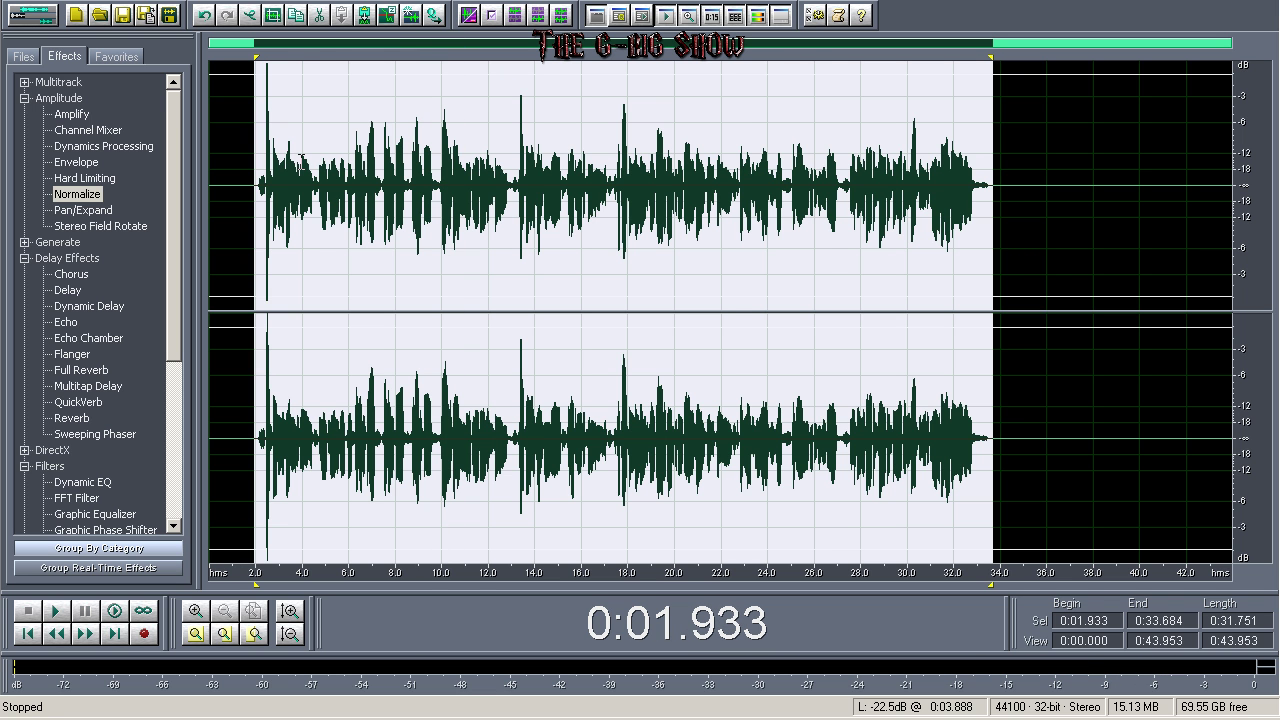
Step: Undo the normalization and the previous effect
click(48, 10)
click(50, 12)
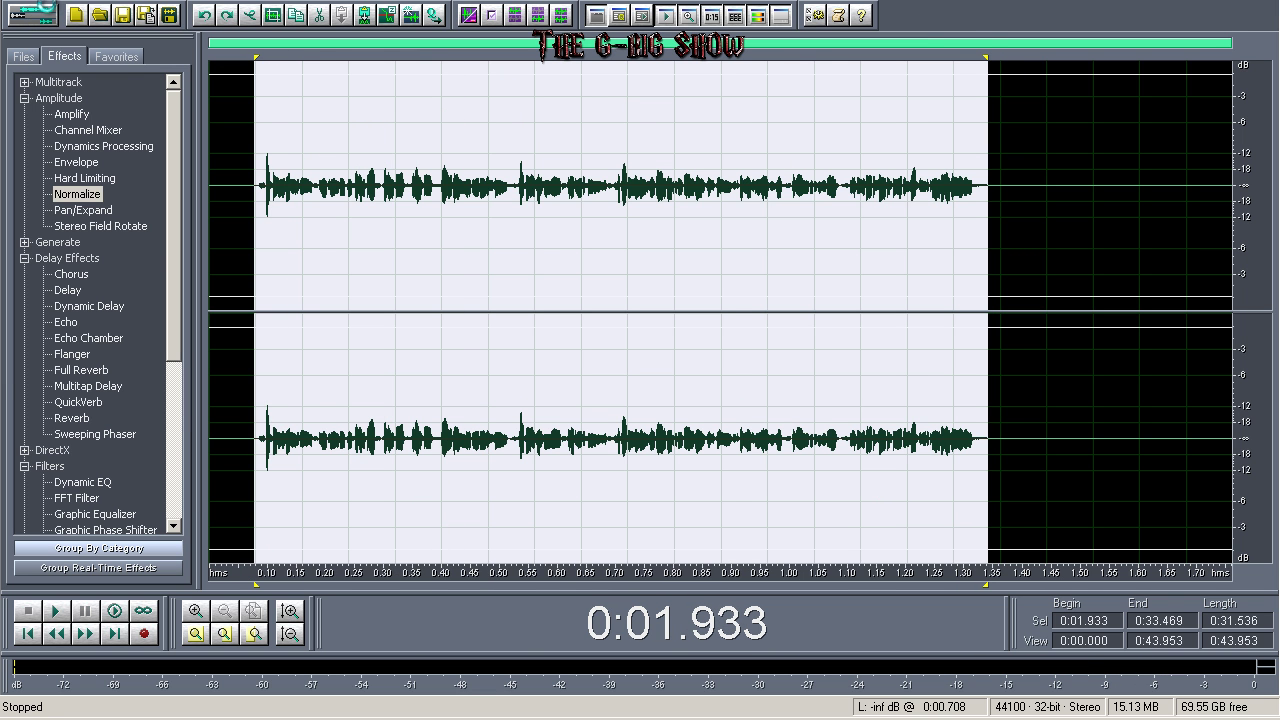
click(48, 10)
click(60, 11)
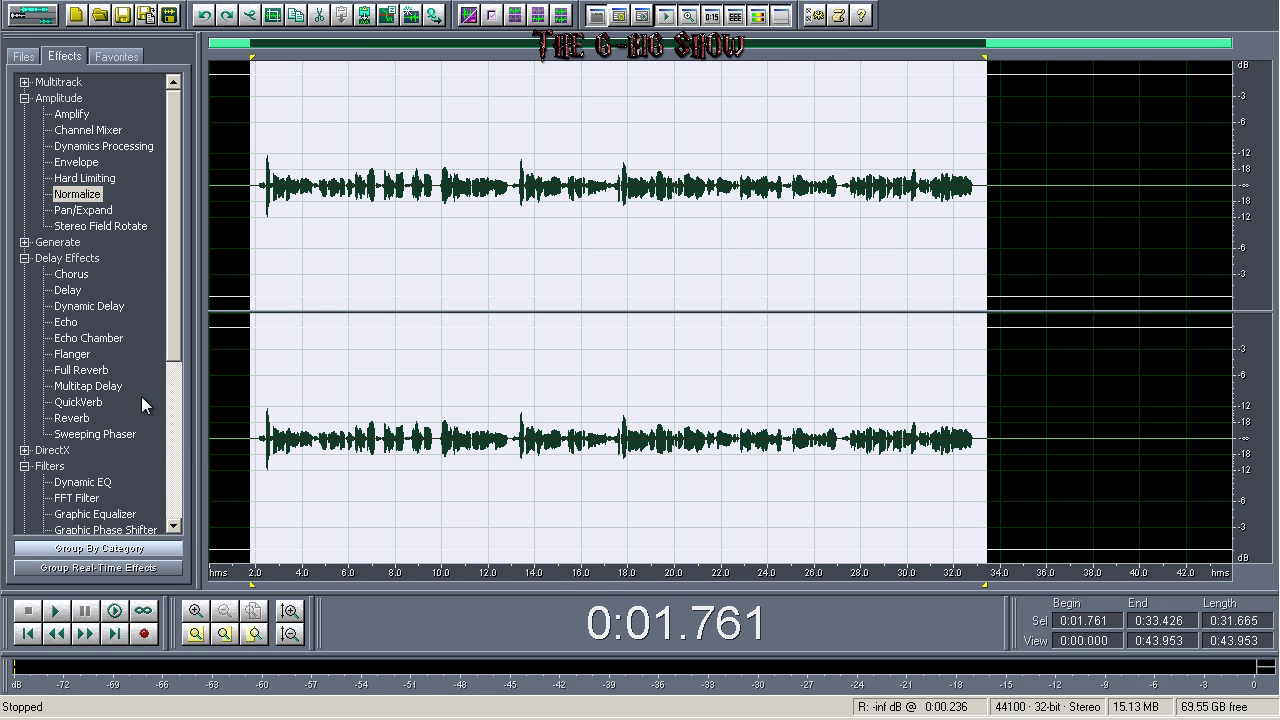
Step: Reapply Tight and Close reverb at 13% wet, then echo with 733 ms delay and 7% initial volume
double_click(72, 419)
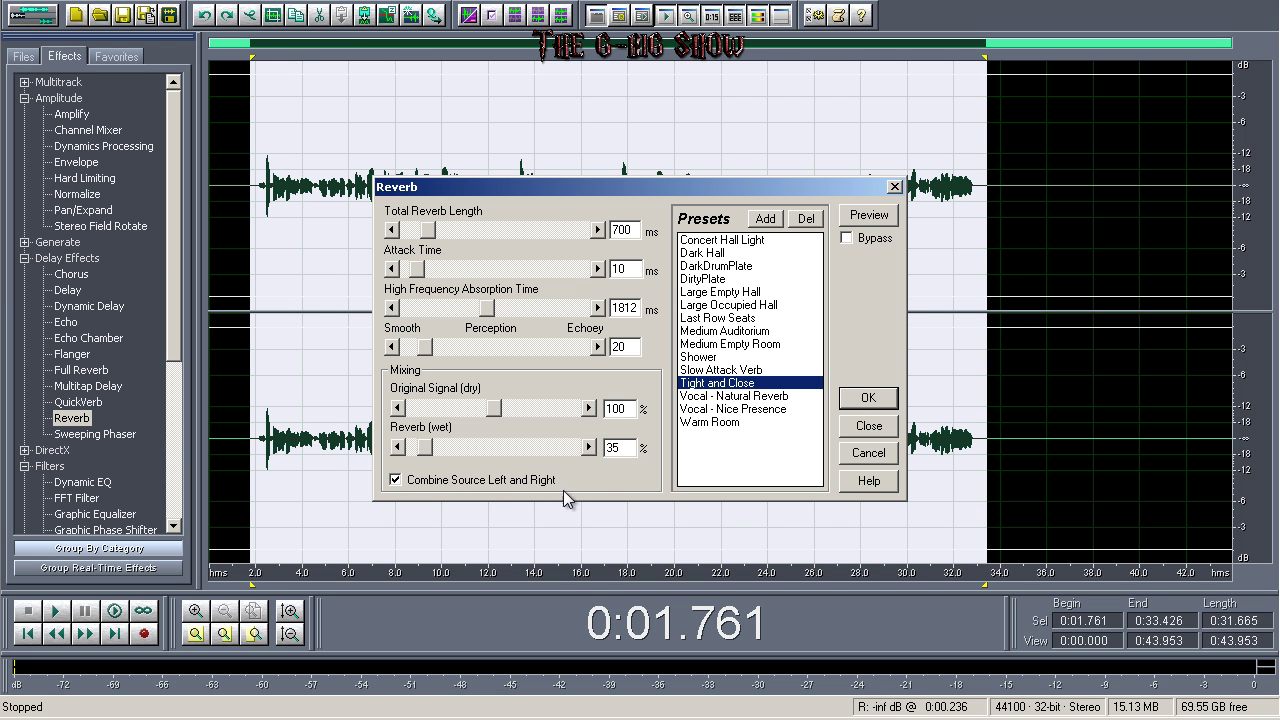
click(863, 398)
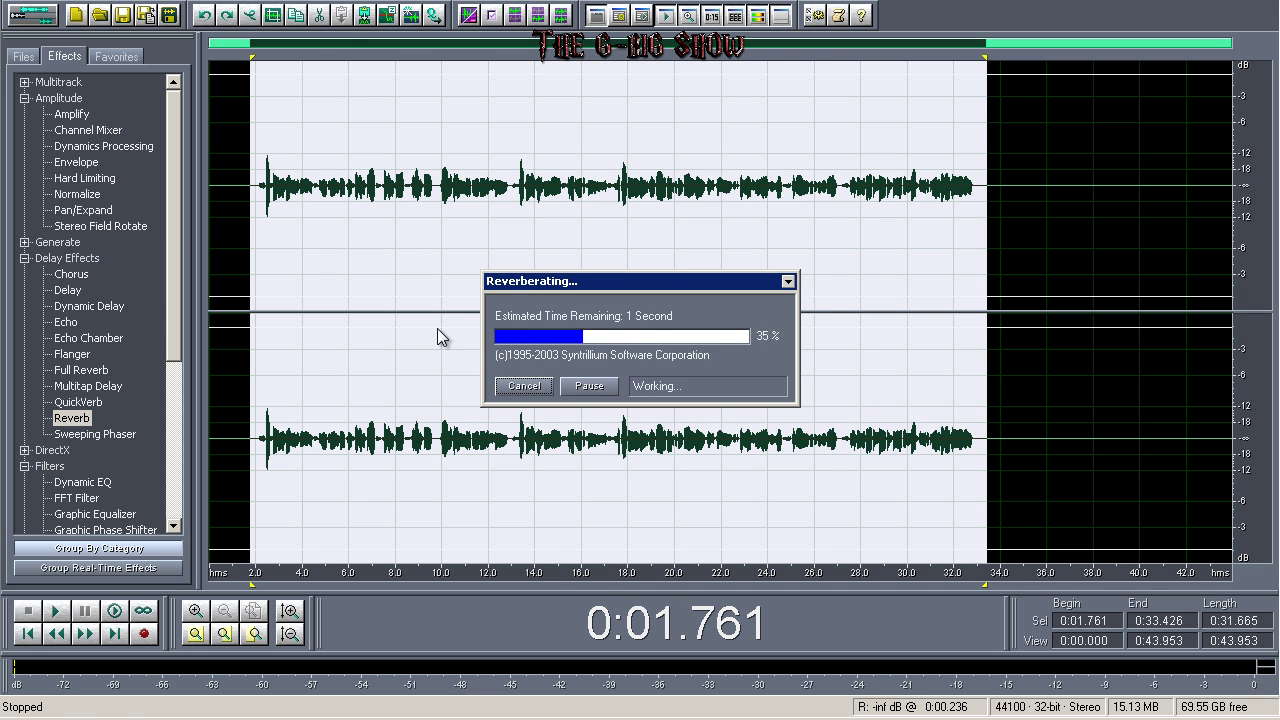
double_click(65, 322)
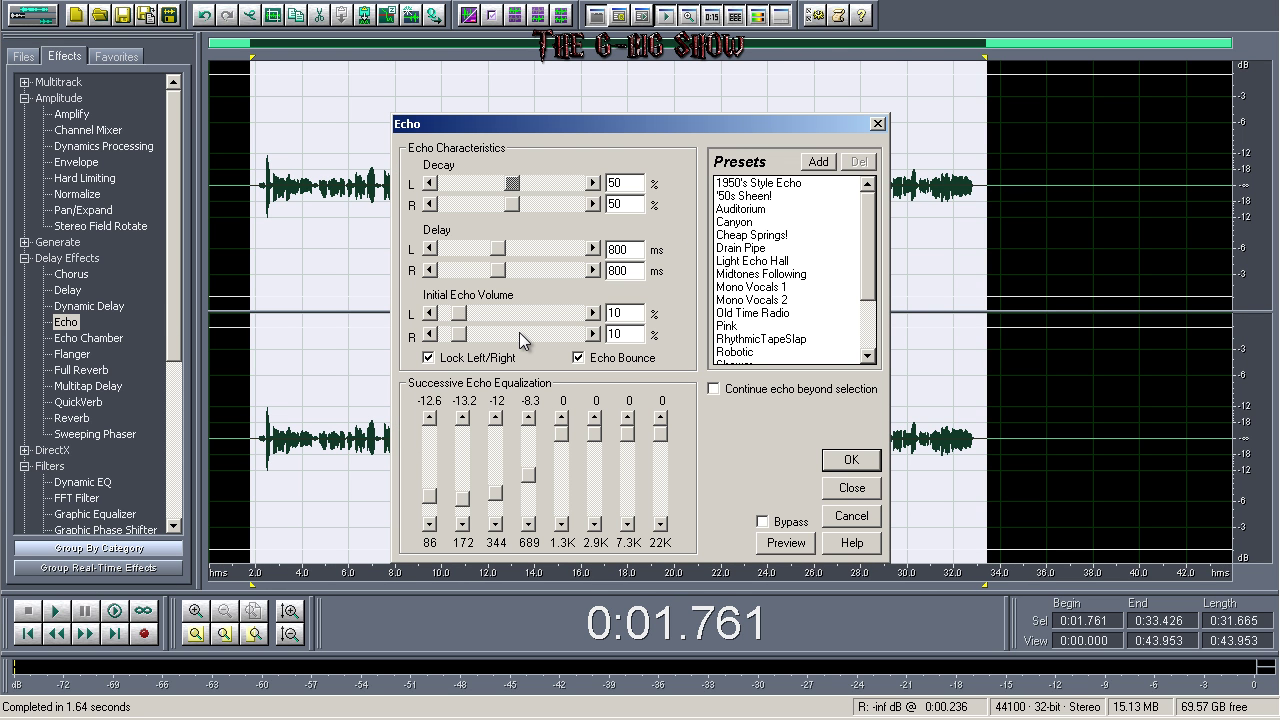
drag(455, 318, 451, 318)
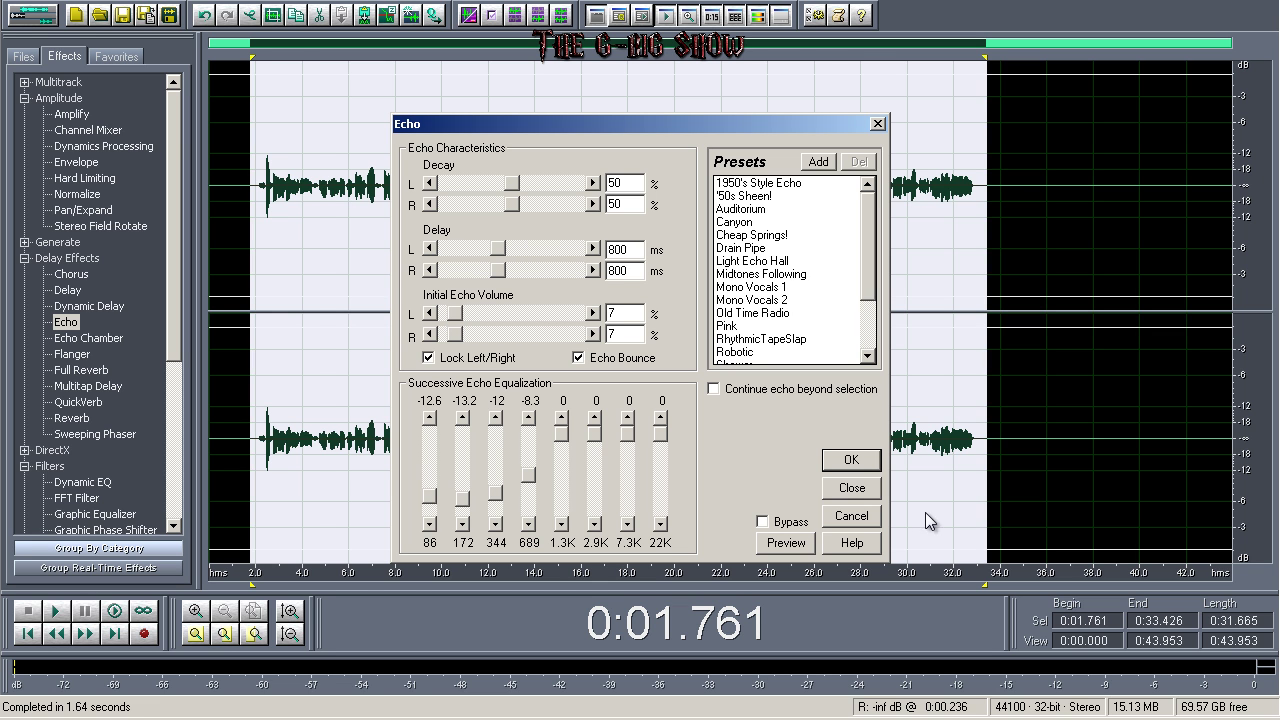
drag(496, 277, 491, 271)
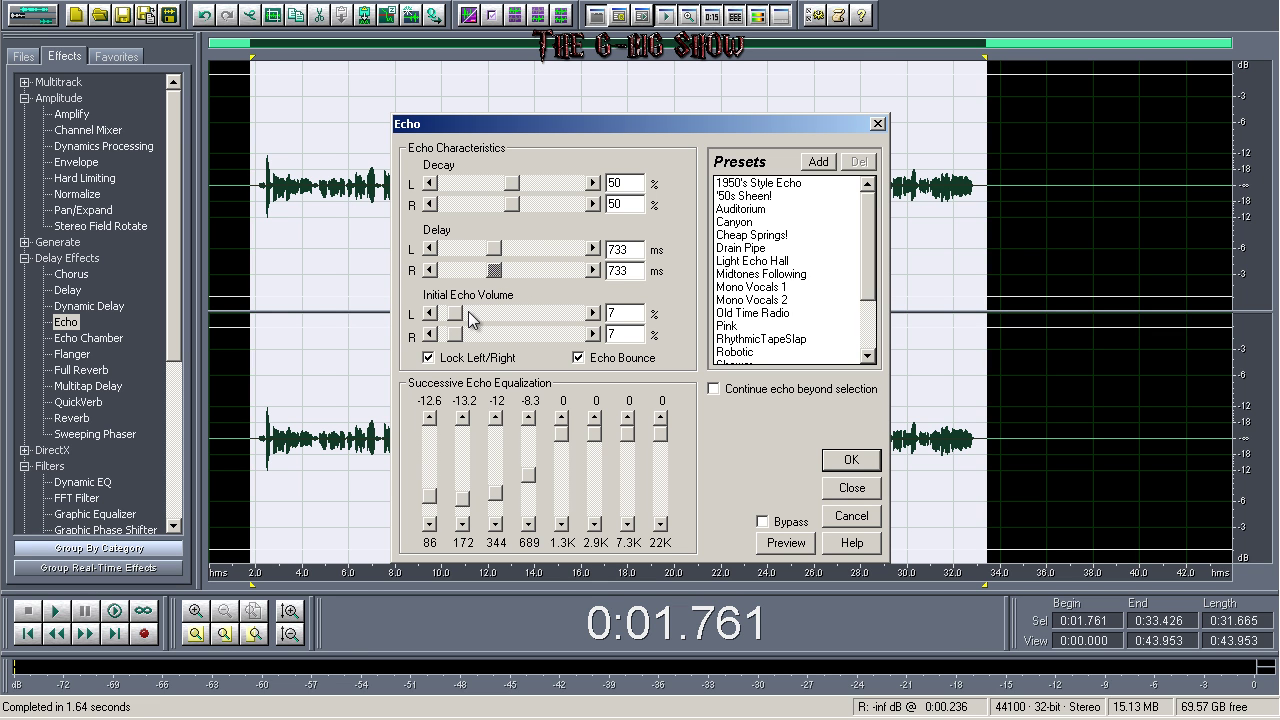
click(839, 458)
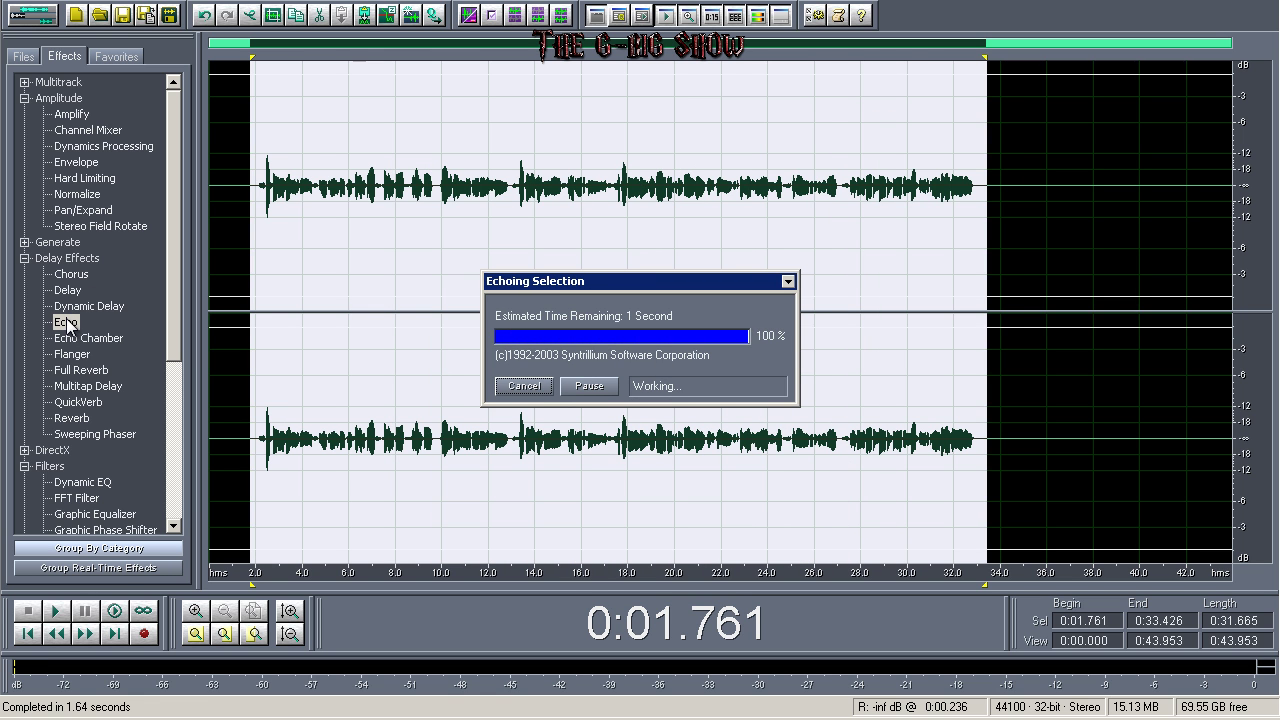
key(space)
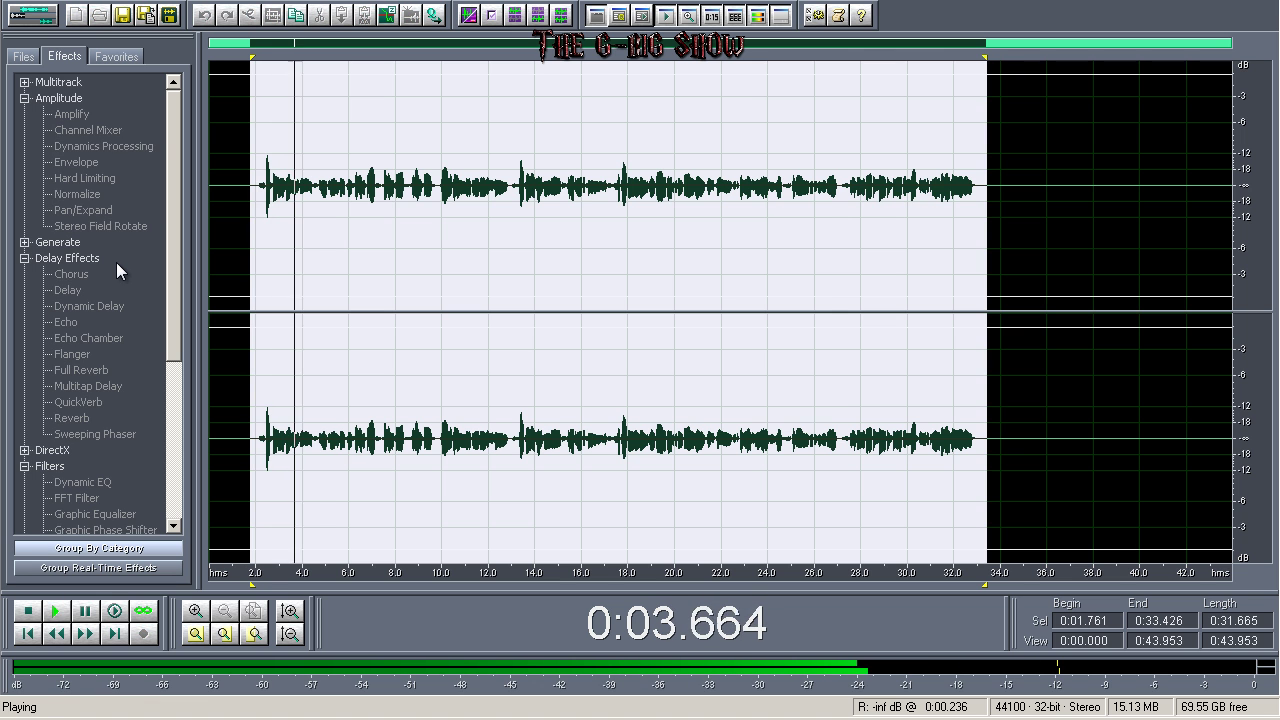
Step: Return to the multitrack session and mute the HIGH RIGHT and HIGH LEFT tracks
key(space)
click(34, 16)
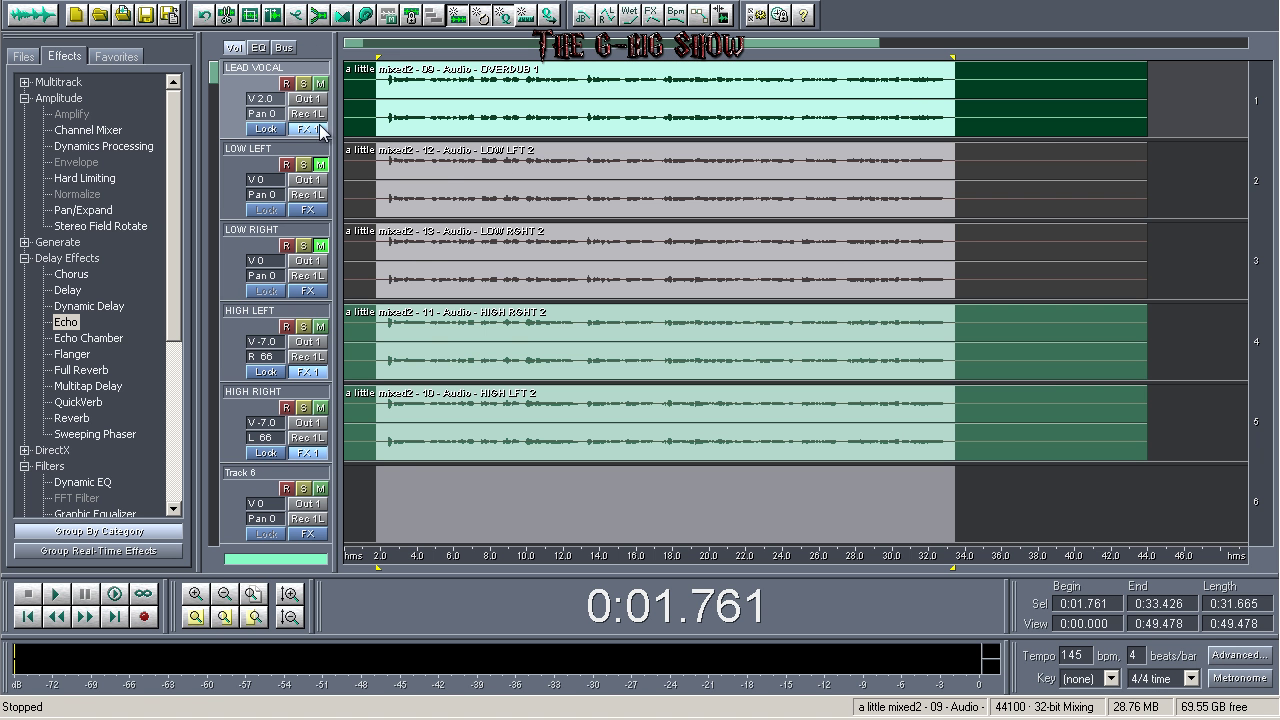
key(space)
key(space)
click(320, 407)
click(321, 327)
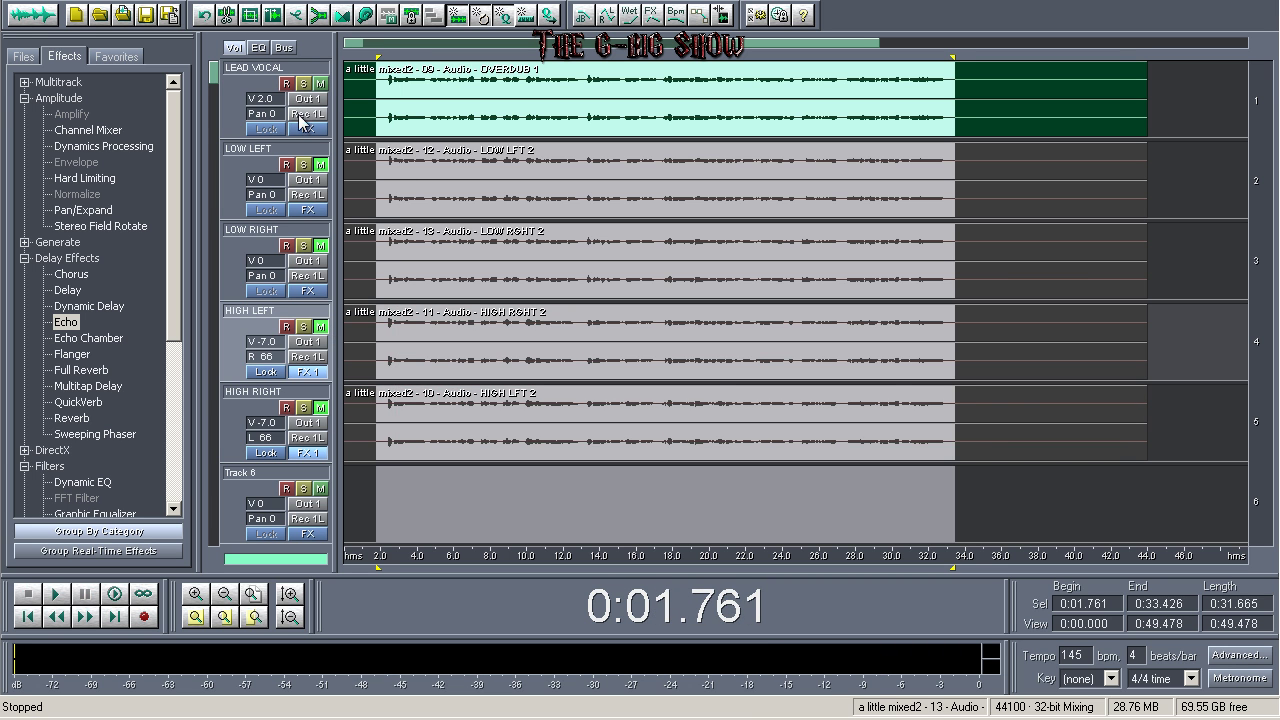
Step: Raise LEAD VOCAL's volume from 2.0 to 5.3 and keep its pan centred at 0
click(385, 86)
mouse_move(259, 99)
mouse_down()
mouse_move(263, 118)
mouse_move(262, 77)
mouse_up()
key(space)
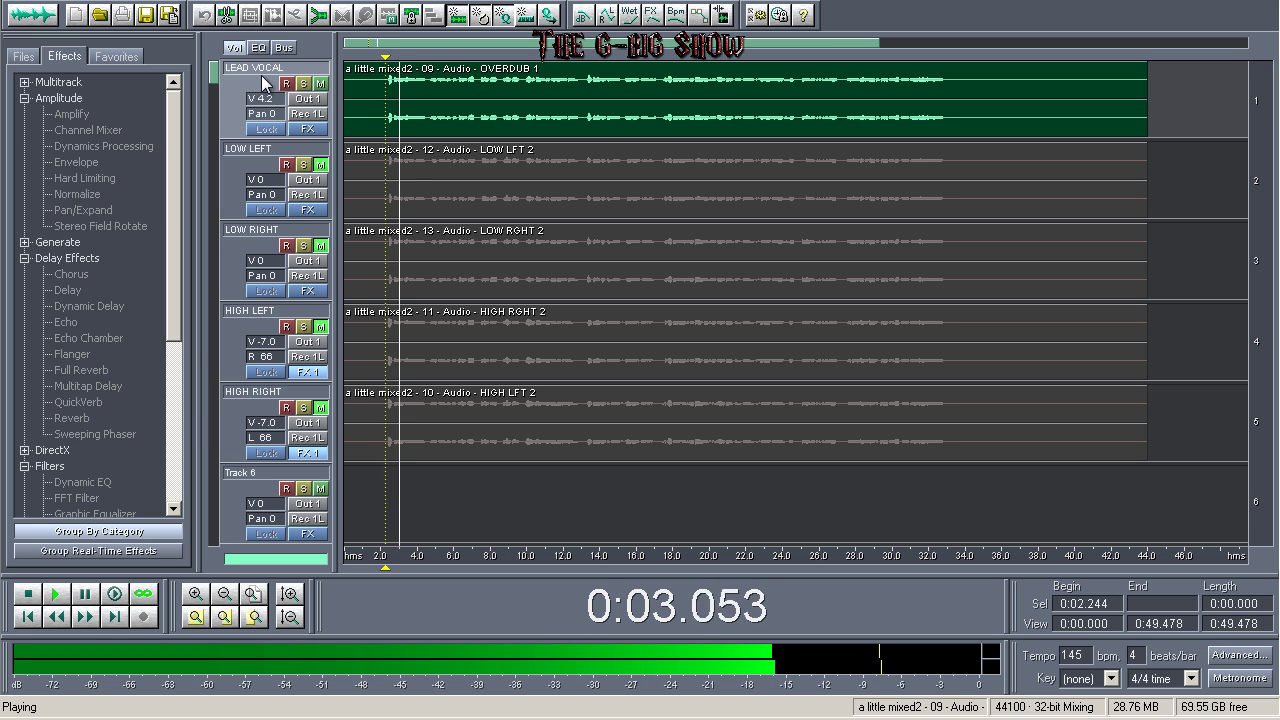
mouse_move(261, 114)
mouse_down()
mouse_move(264, 103)
mouse_move(265, 118)
mouse_up()
right_click(263, 114)
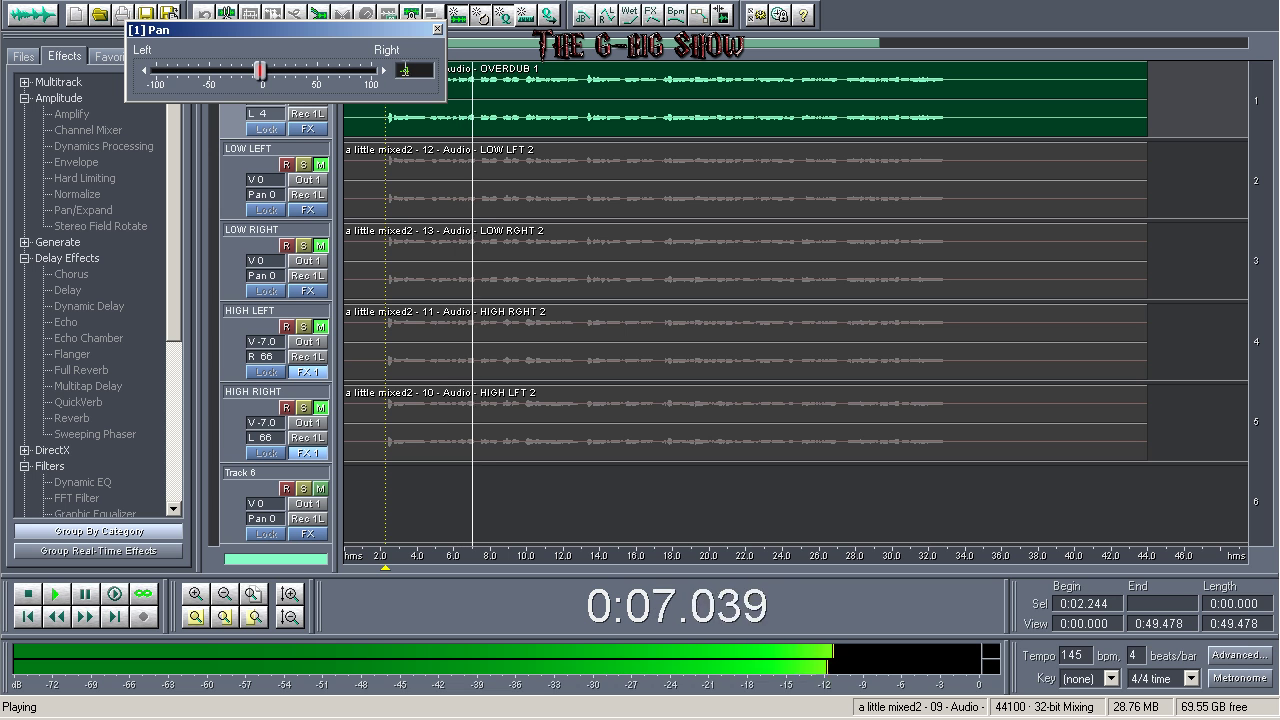
key(Escape)
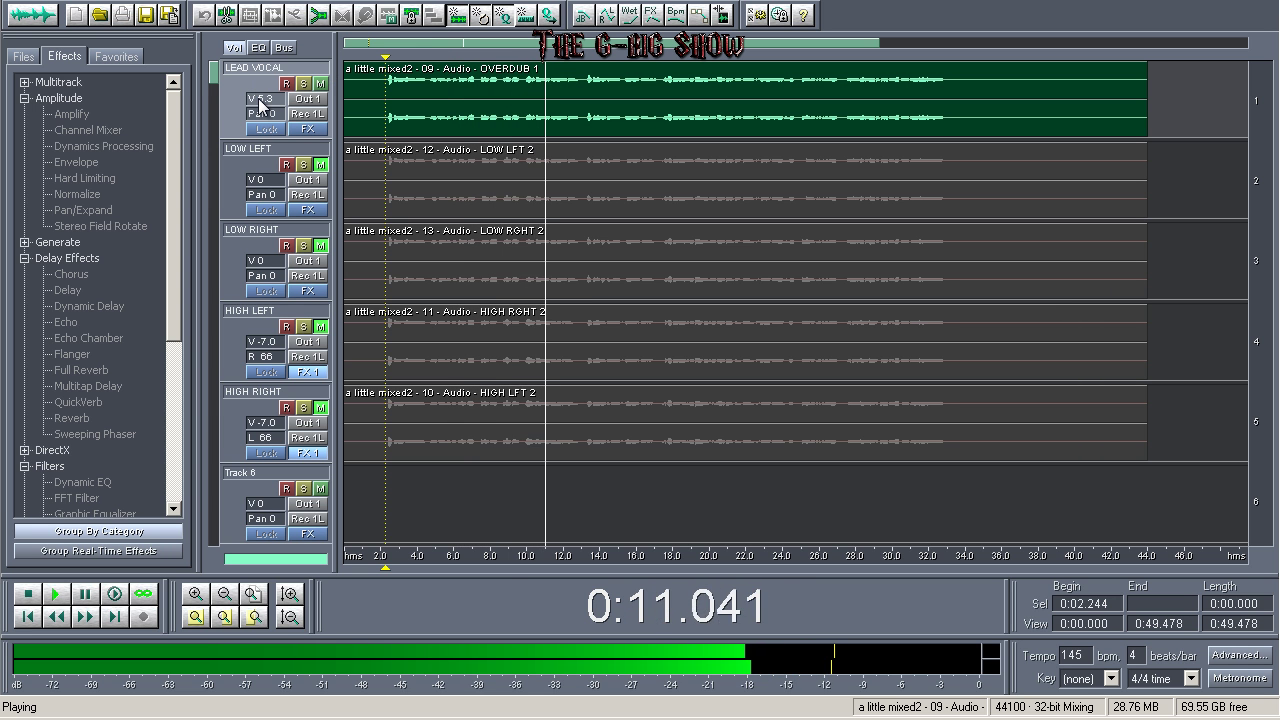
key(space)
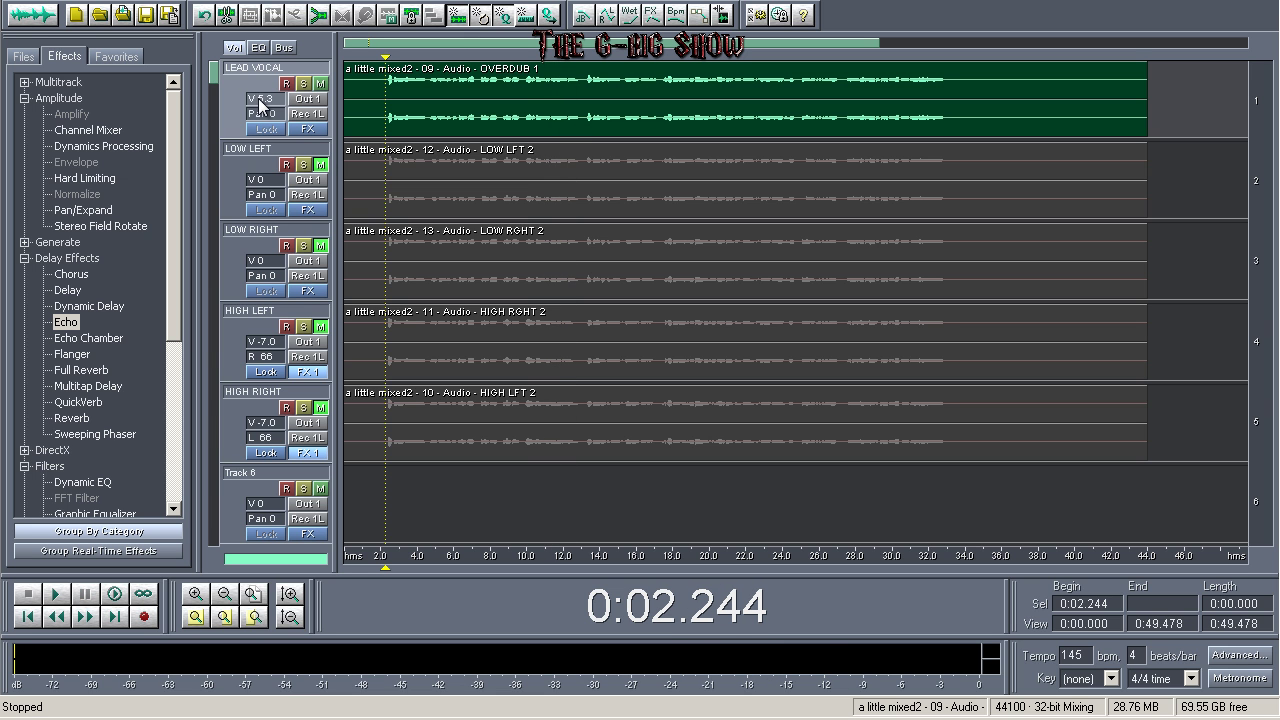
Step: Unmute the HIGH LEFT and HIGH RIGHT tracks
click(322, 170)
click(321, 326)
click(321, 407)
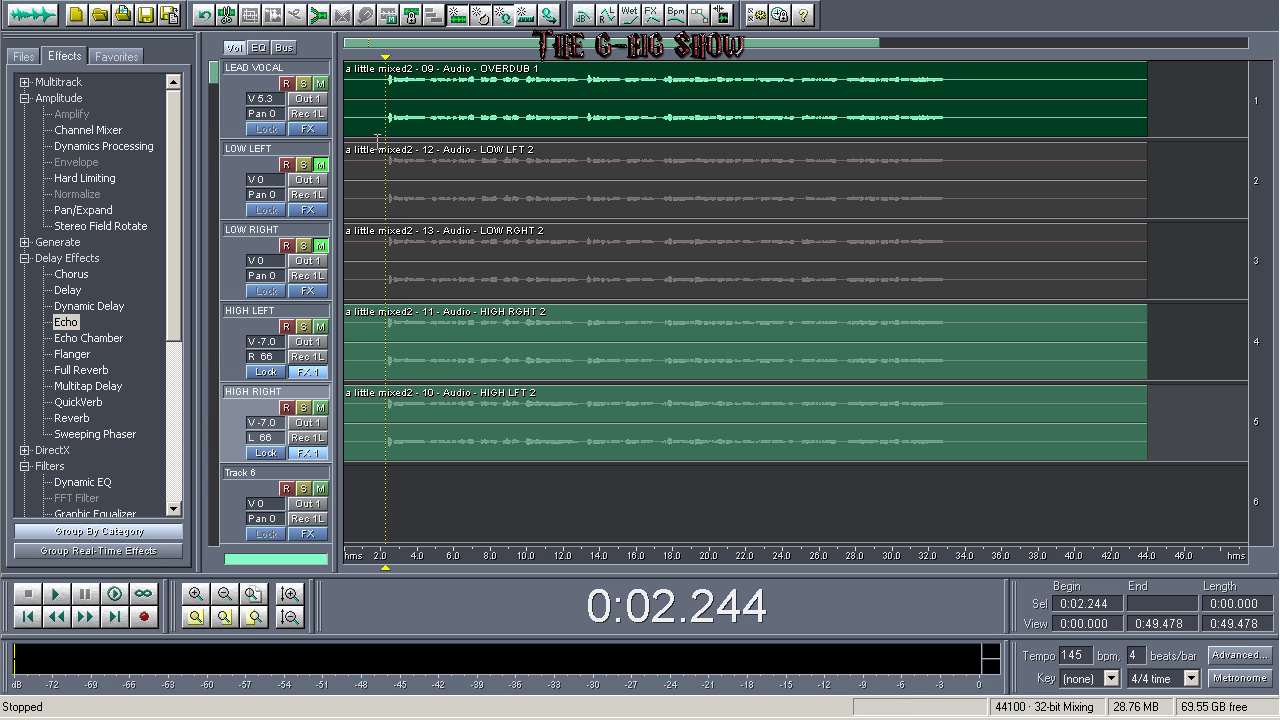
Step: Play the mix from 0:02.298 in the HIGH LEFT clip to hear the high tracks
click(369, 78)
click(380, 92)
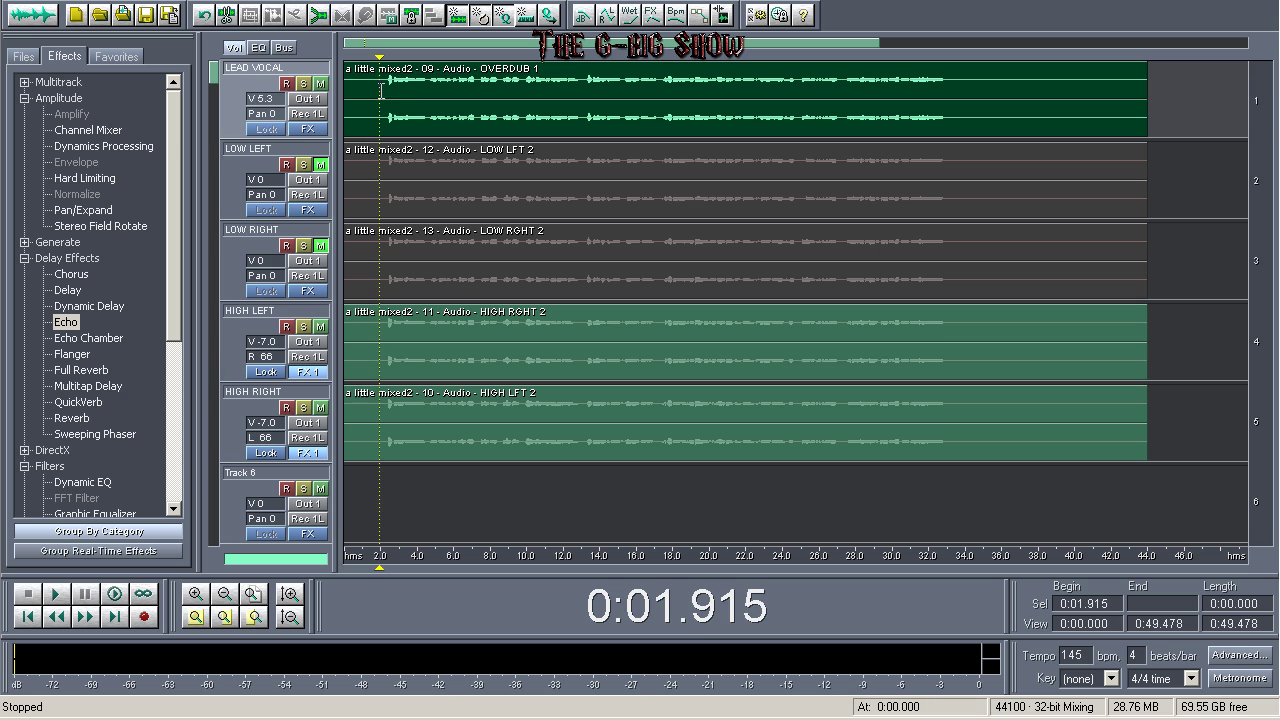
click(382, 363)
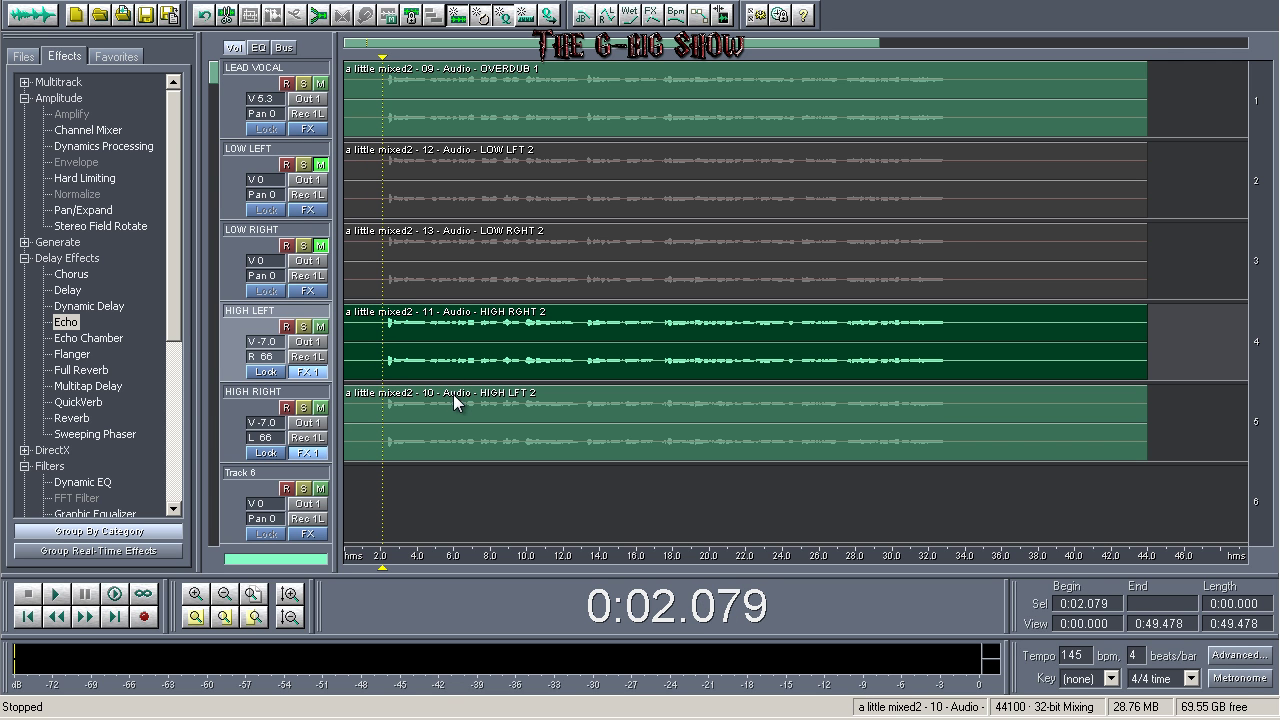
click(385, 344)
click(382, 345)
click(508, 423)
click(387, 358)
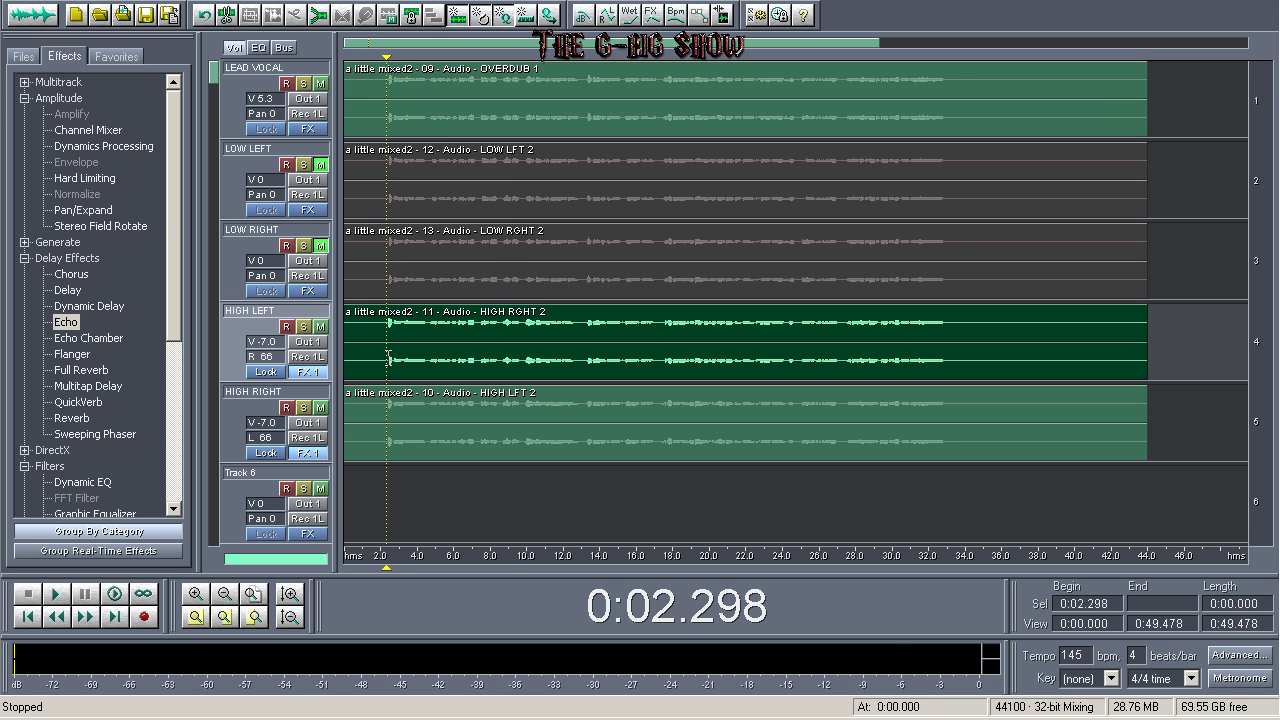
key(space)
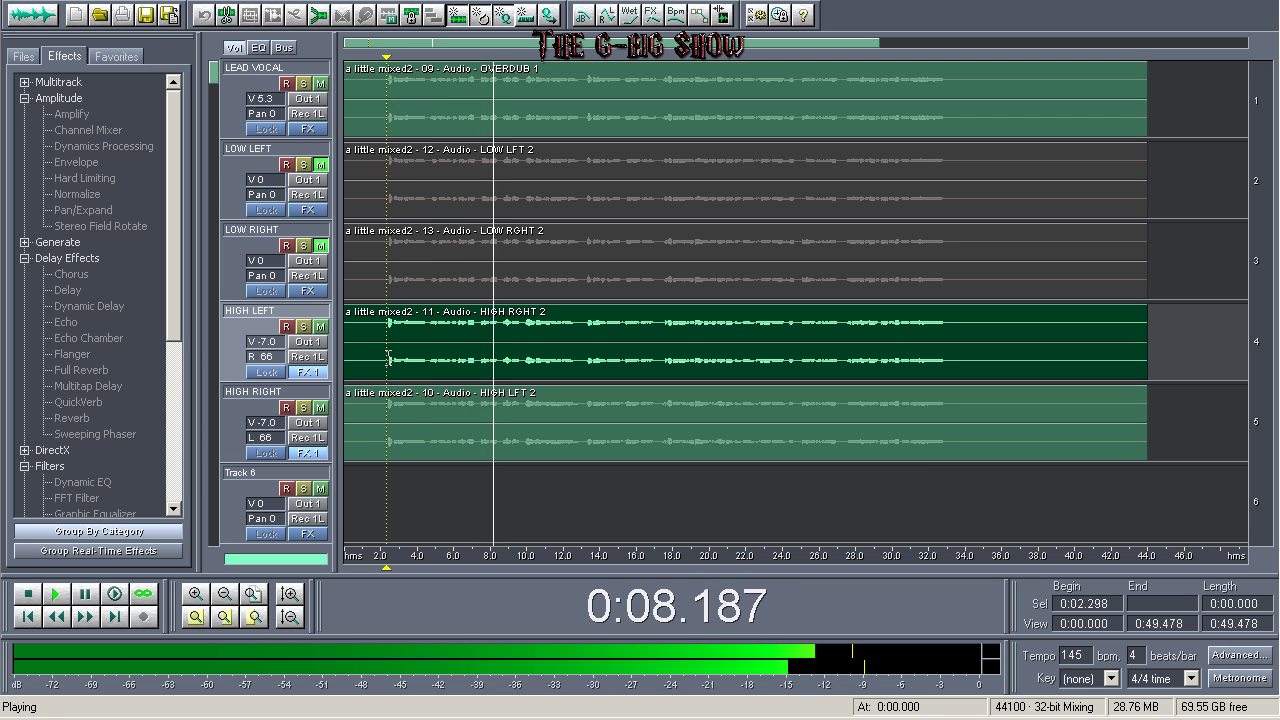
key(space)
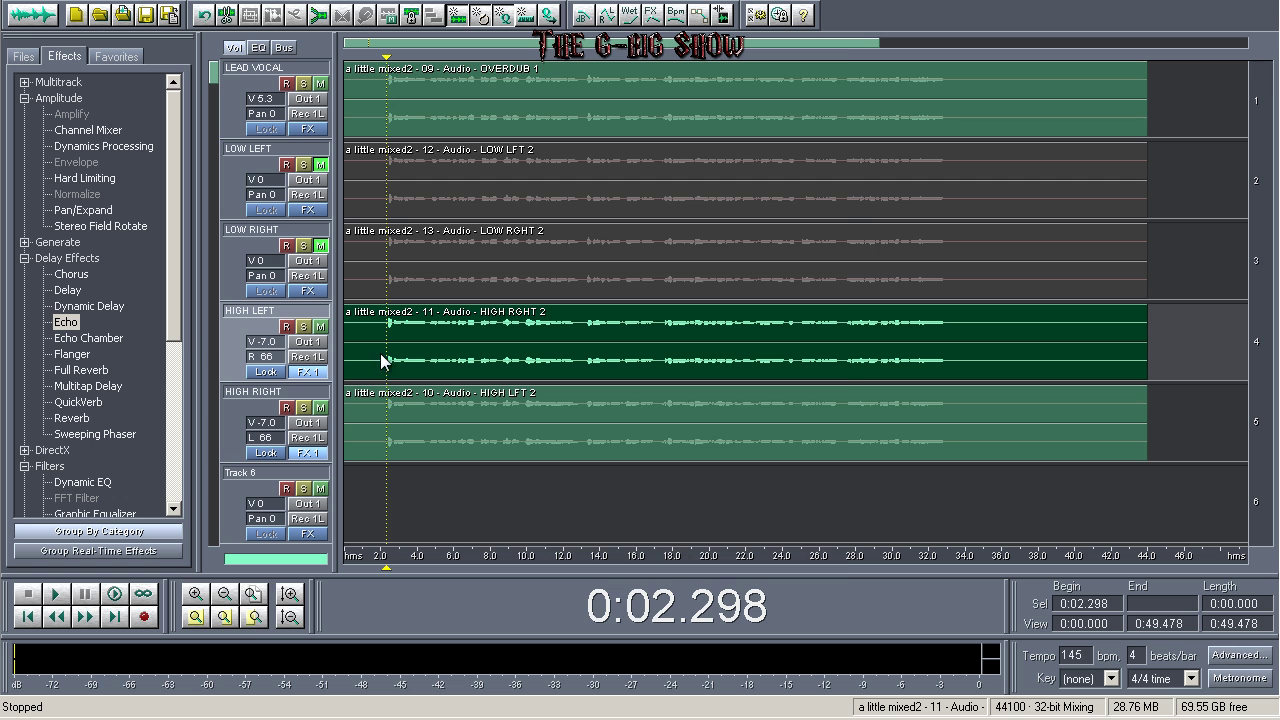
click(308, 372)
click(490, 162)
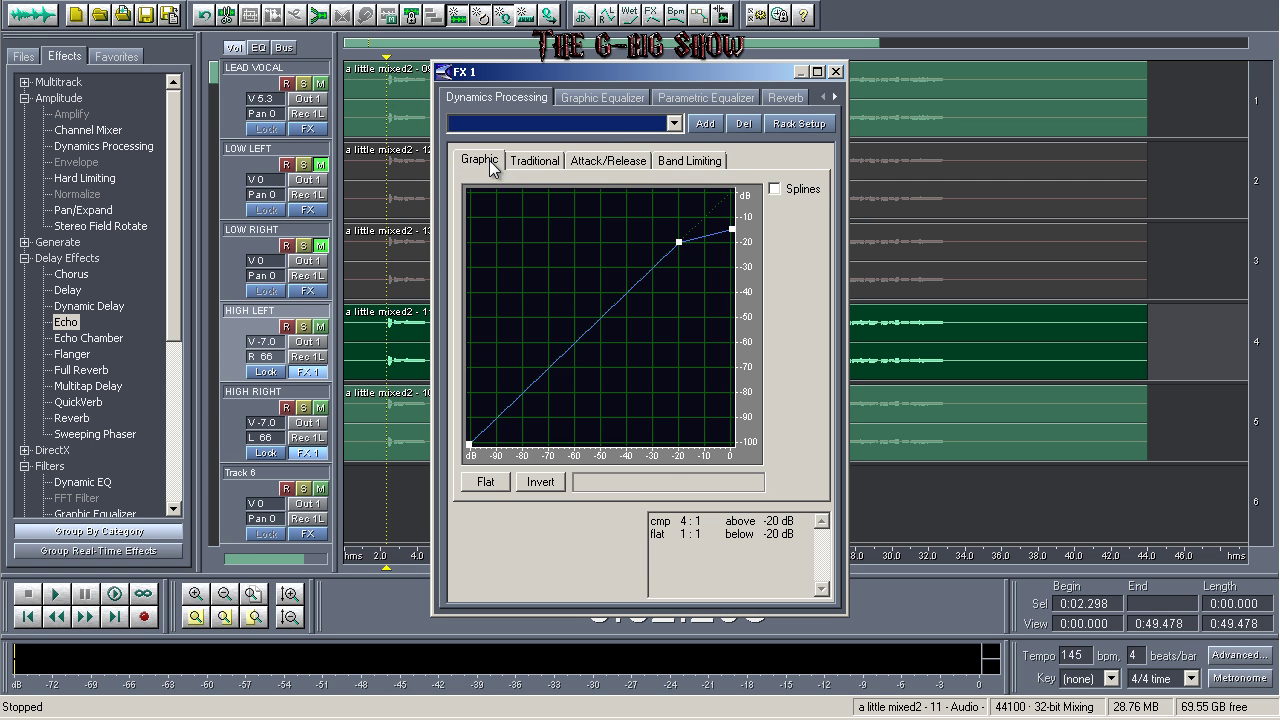
click(545, 156)
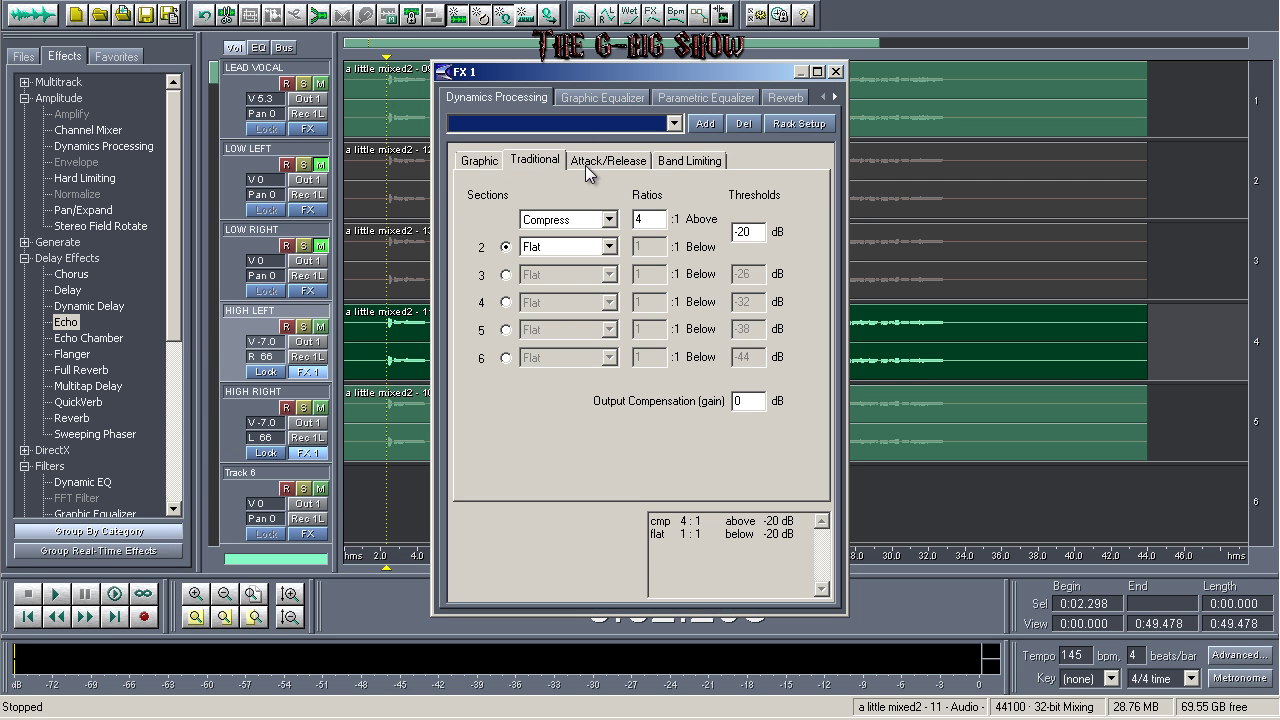
click(674, 124)
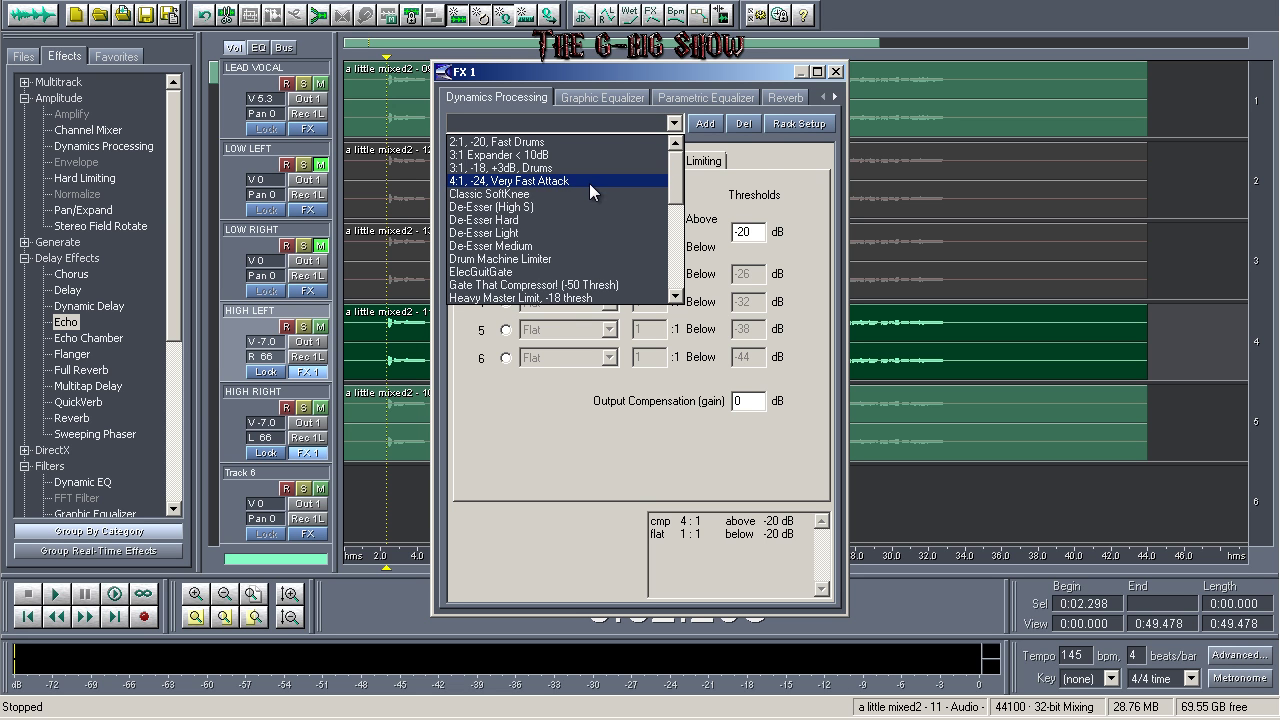
click(686, 156)
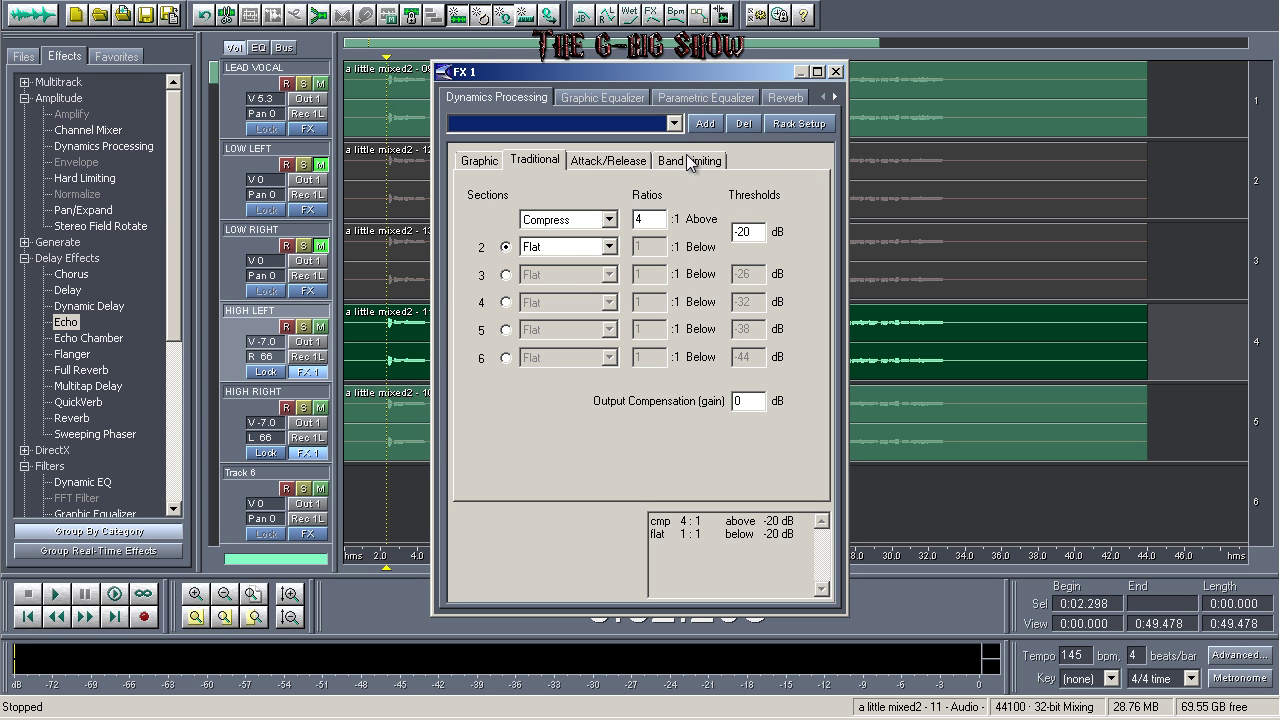
click(588, 163)
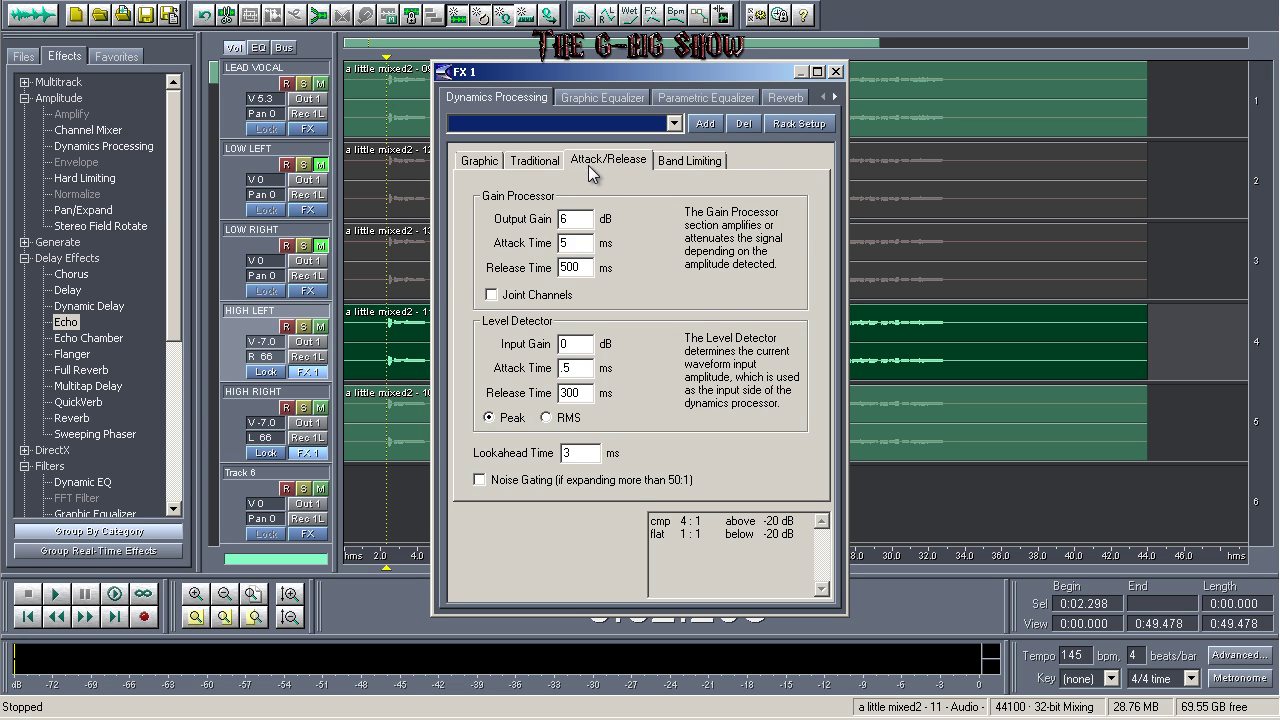
click(688, 160)
click(603, 99)
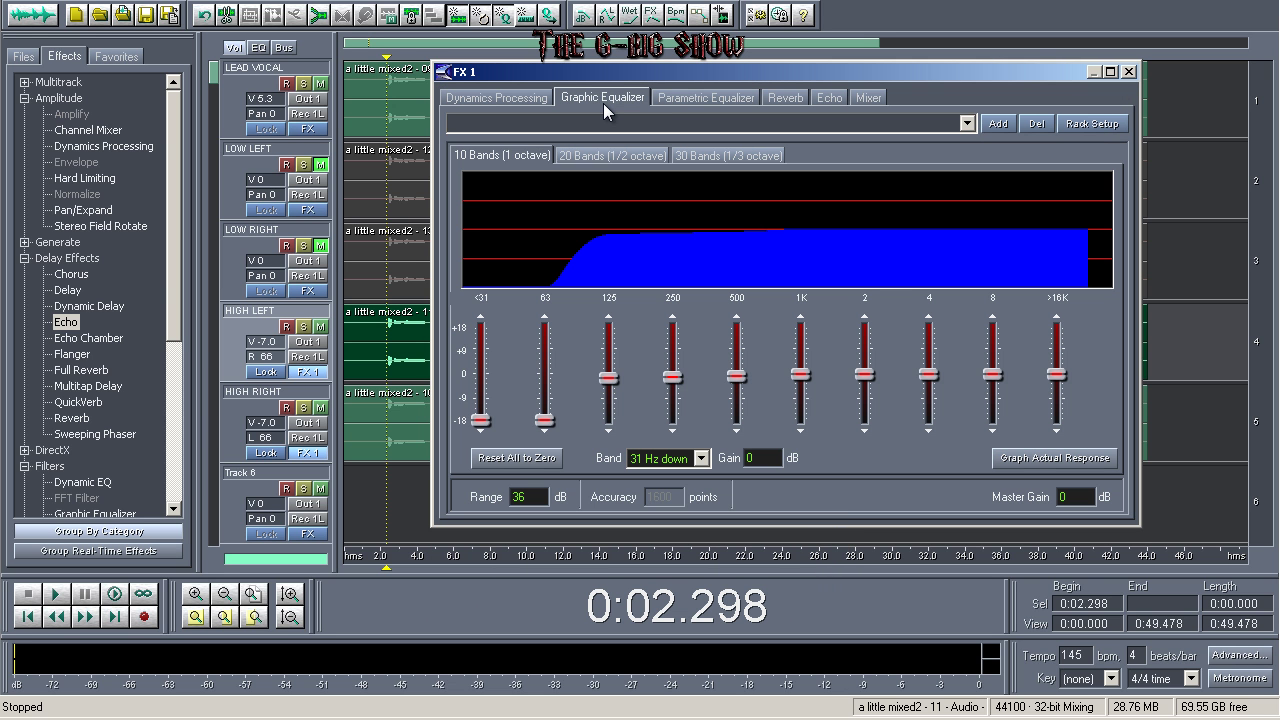
click(479, 423)
click(545, 422)
click(612, 395)
click(675, 390)
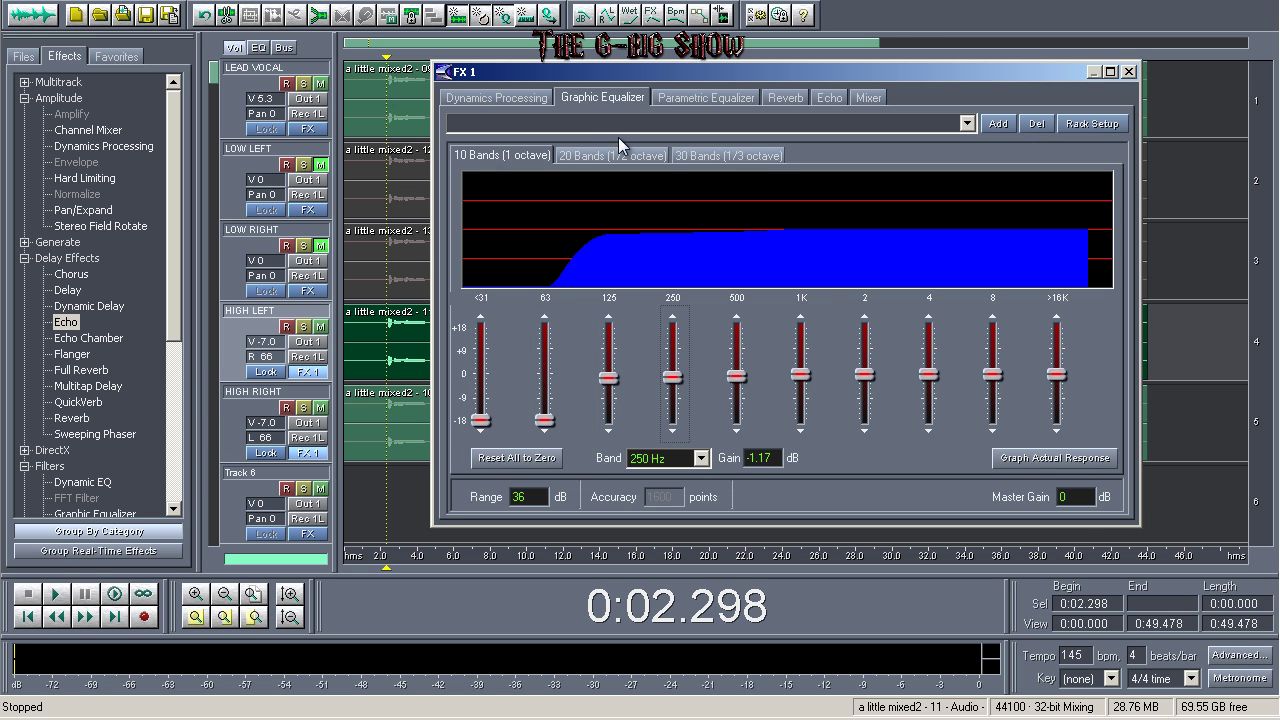
click(712, 98)
drag(799, 229, 798, 228)
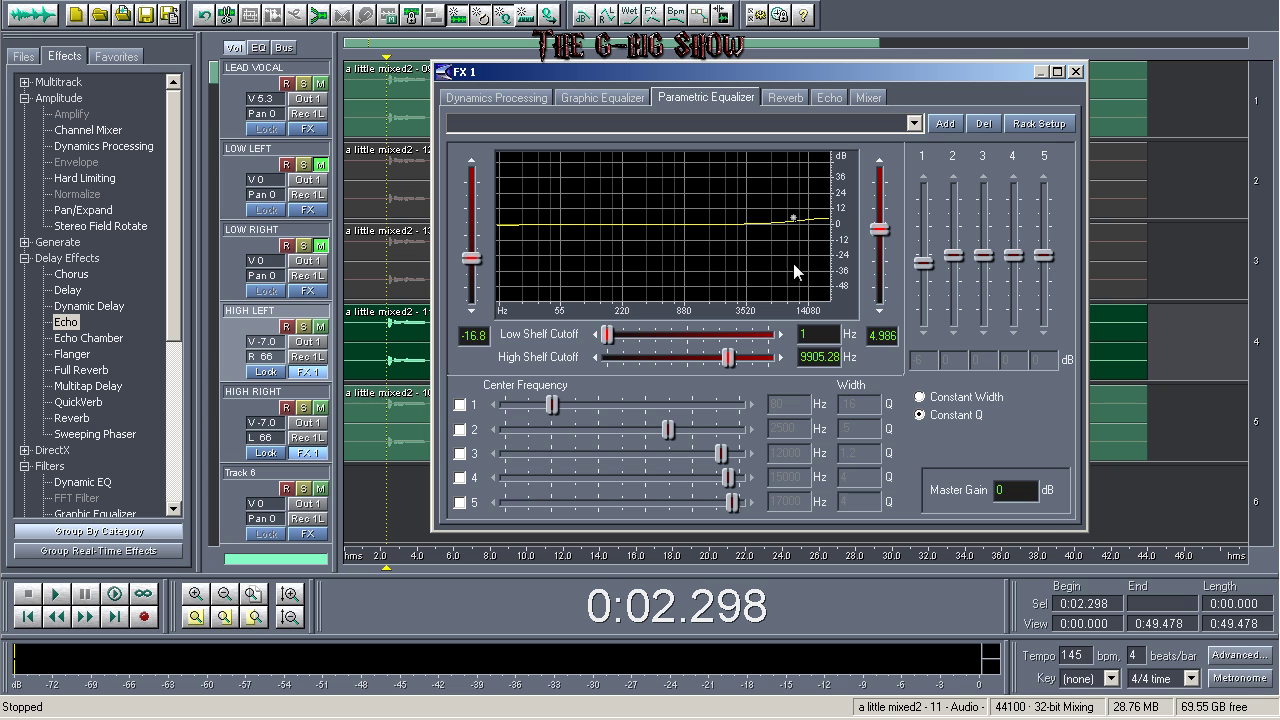
text(10000)
key(Return)
click(788, 98)
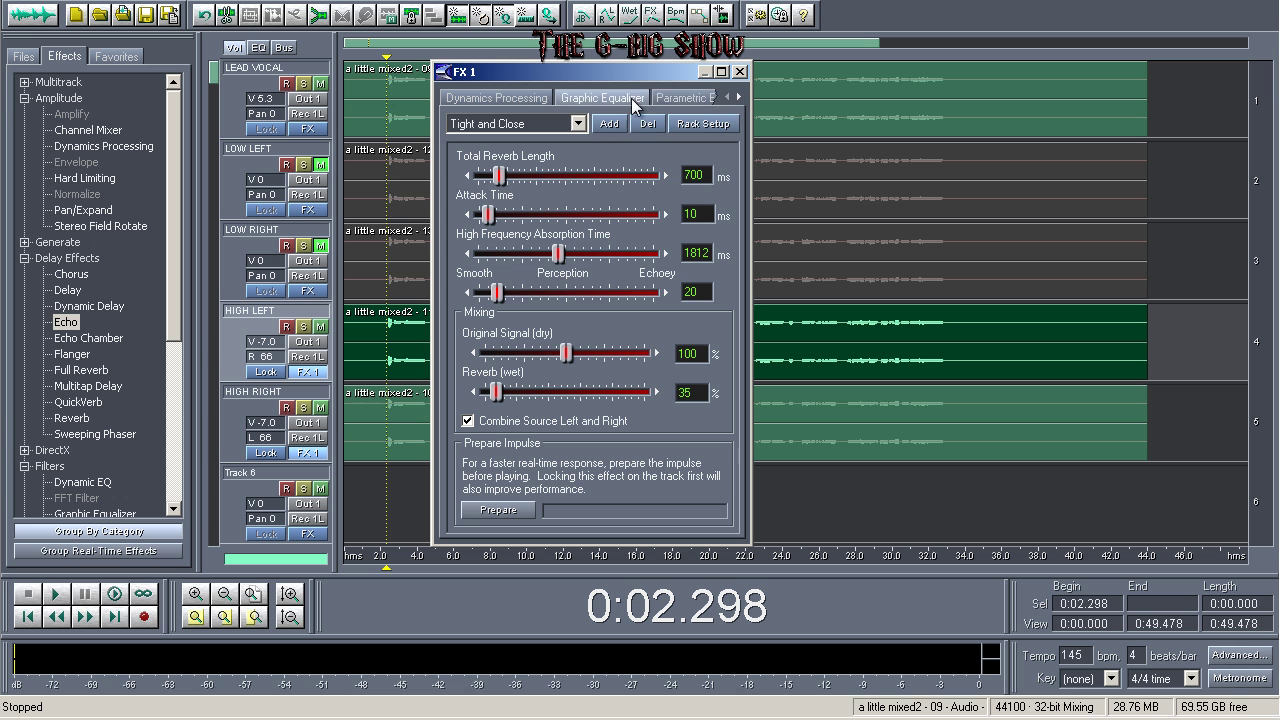
click(739, 97)
click(739, 97)
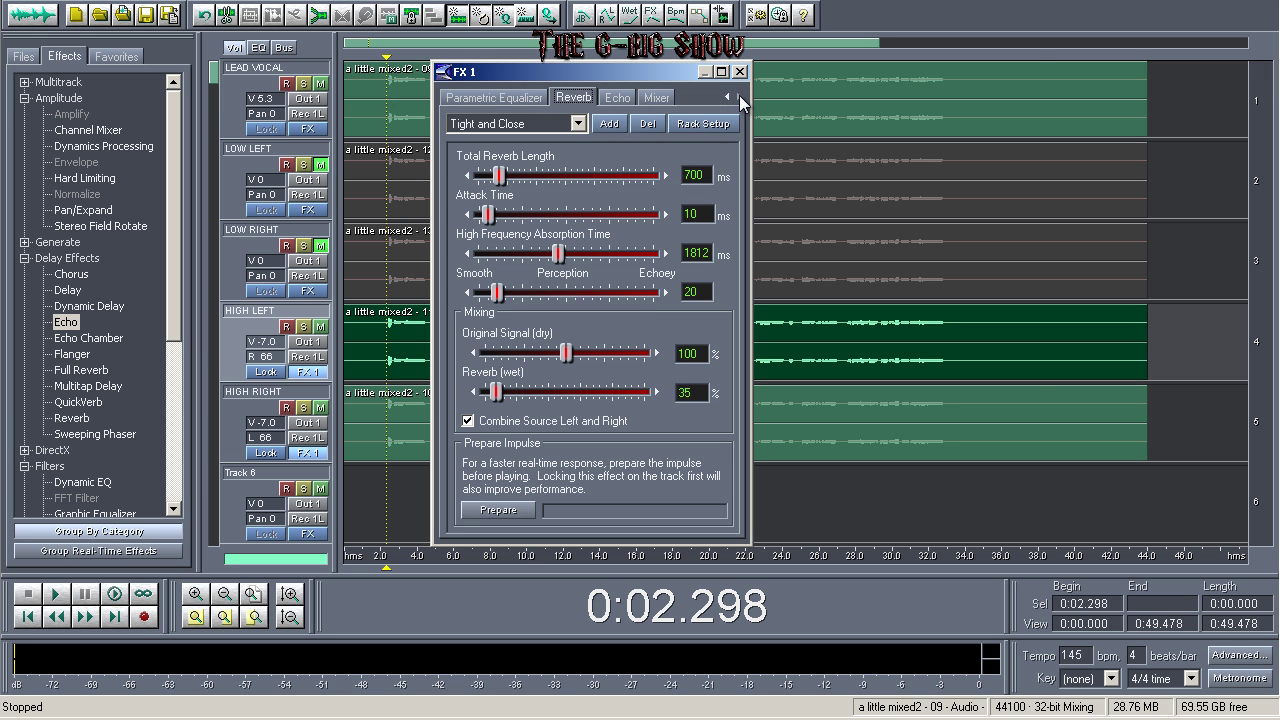
click(617, 98)
click(1033, 72)
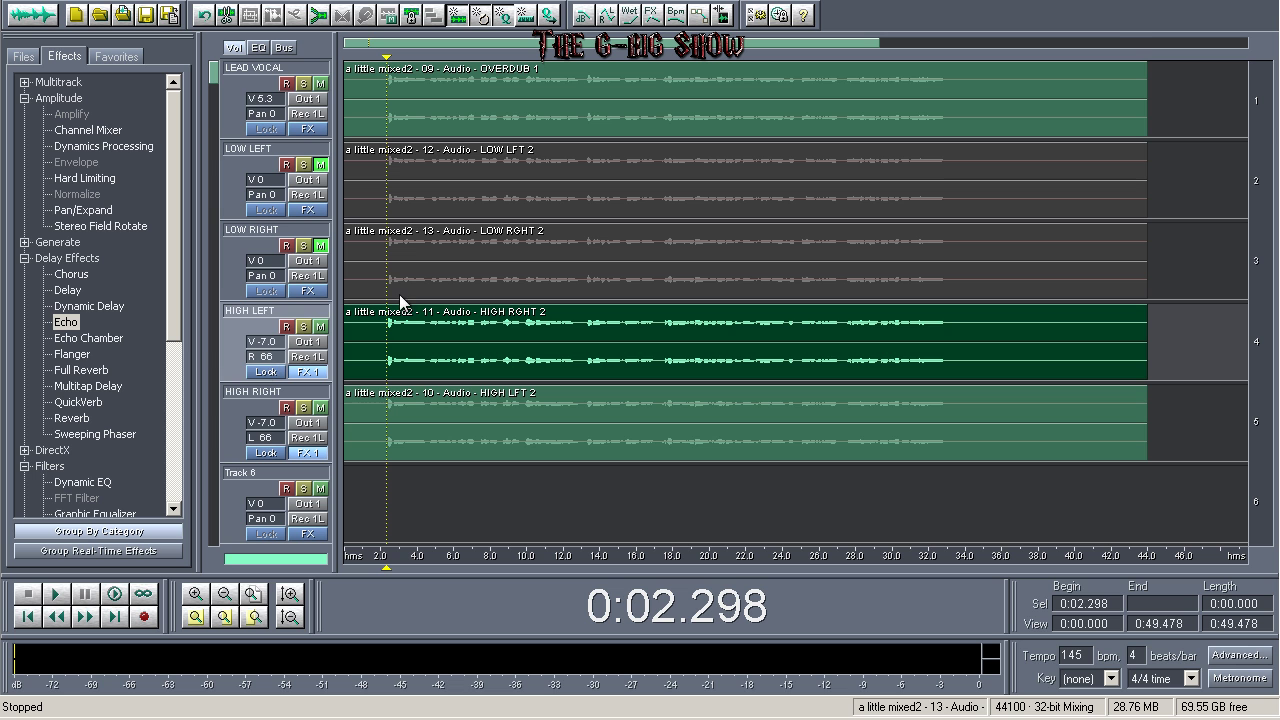
Step: Check HIGH LEFT's pan, then select 0:02.189 to 0:33.058 across all tracks
click(378, 80)
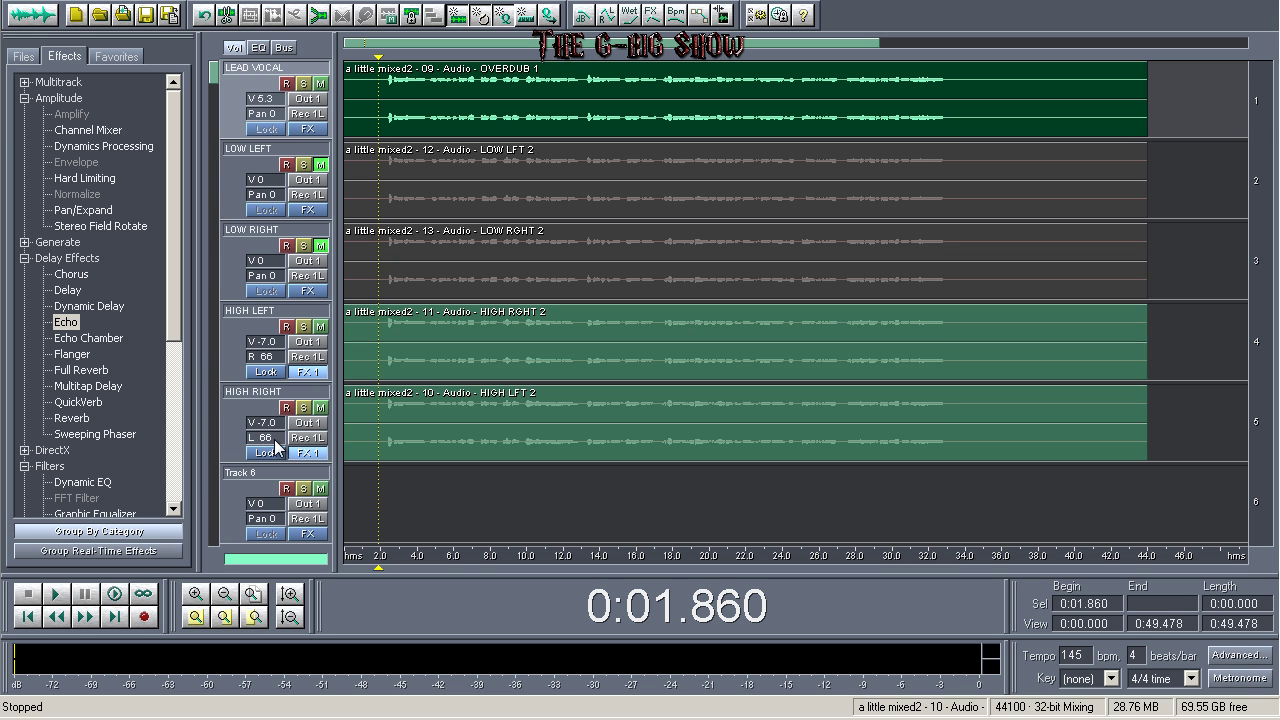
right_click(264, 357)
click(447, 274)
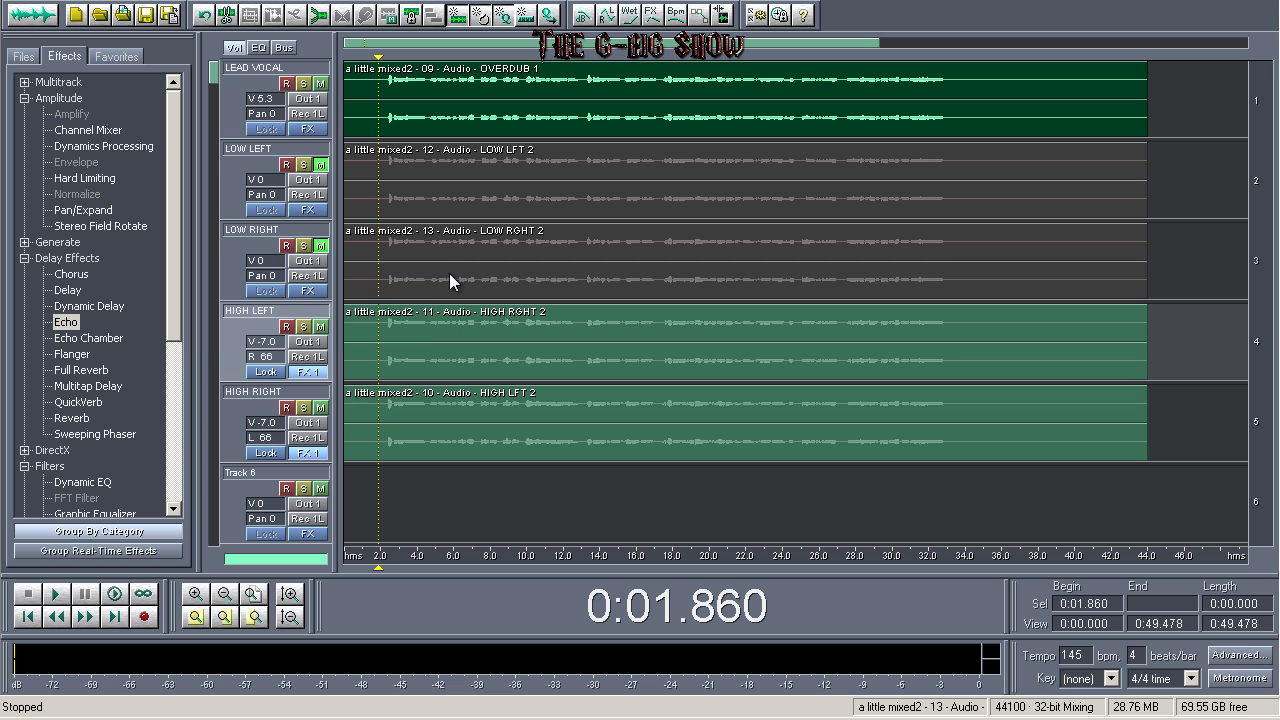
click(385, 122)
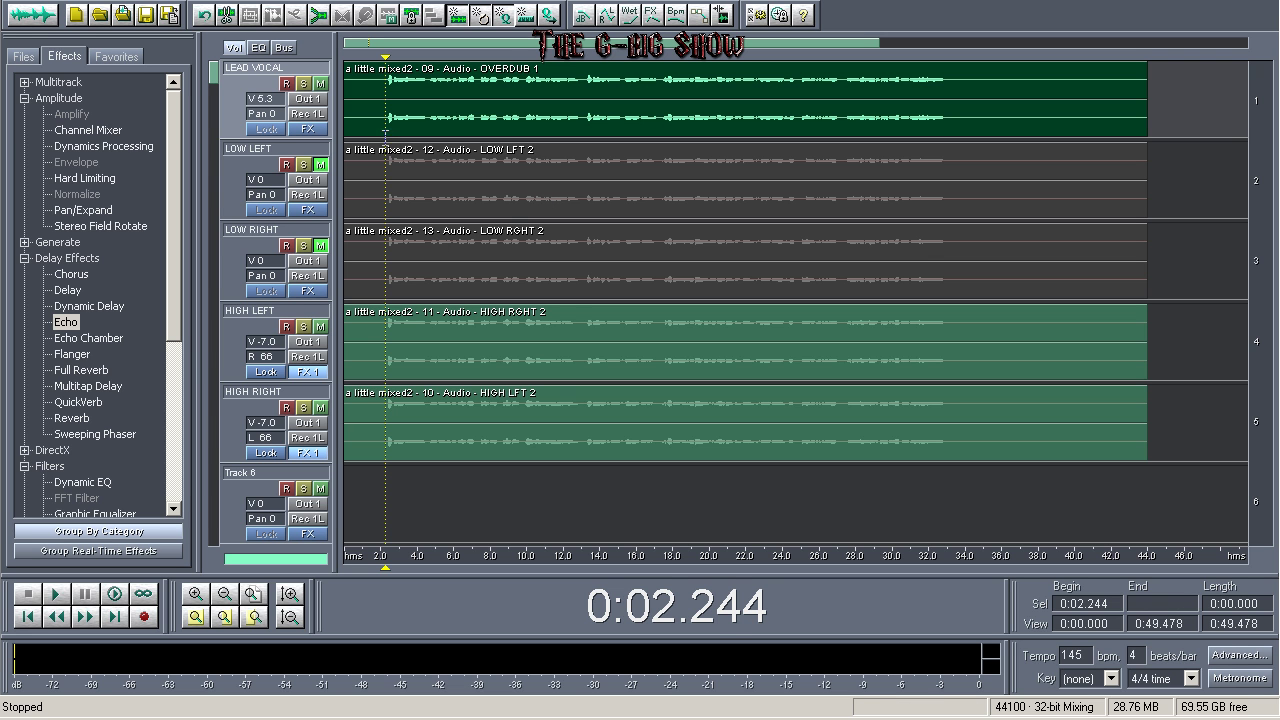
drag(382, 130, 948, 425)
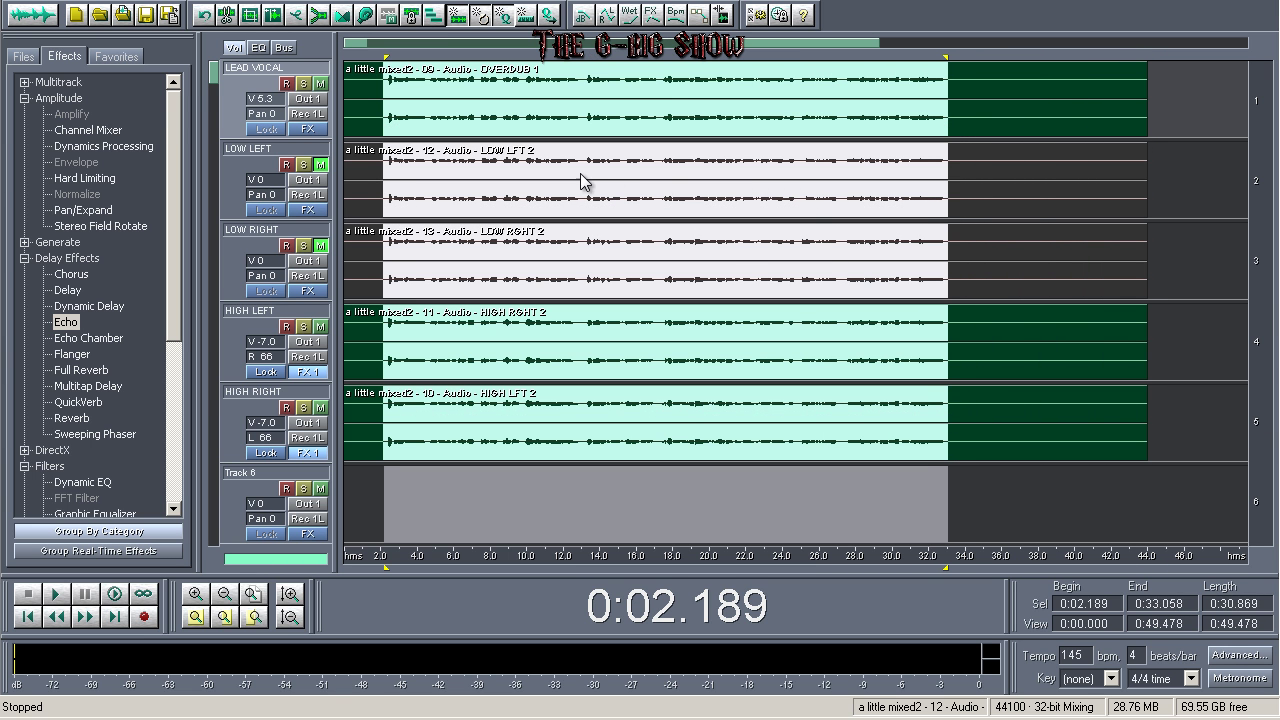
Step: Select the song's range across all tracks and mix it down to one 31-second stereo file
right_click(413, 87)
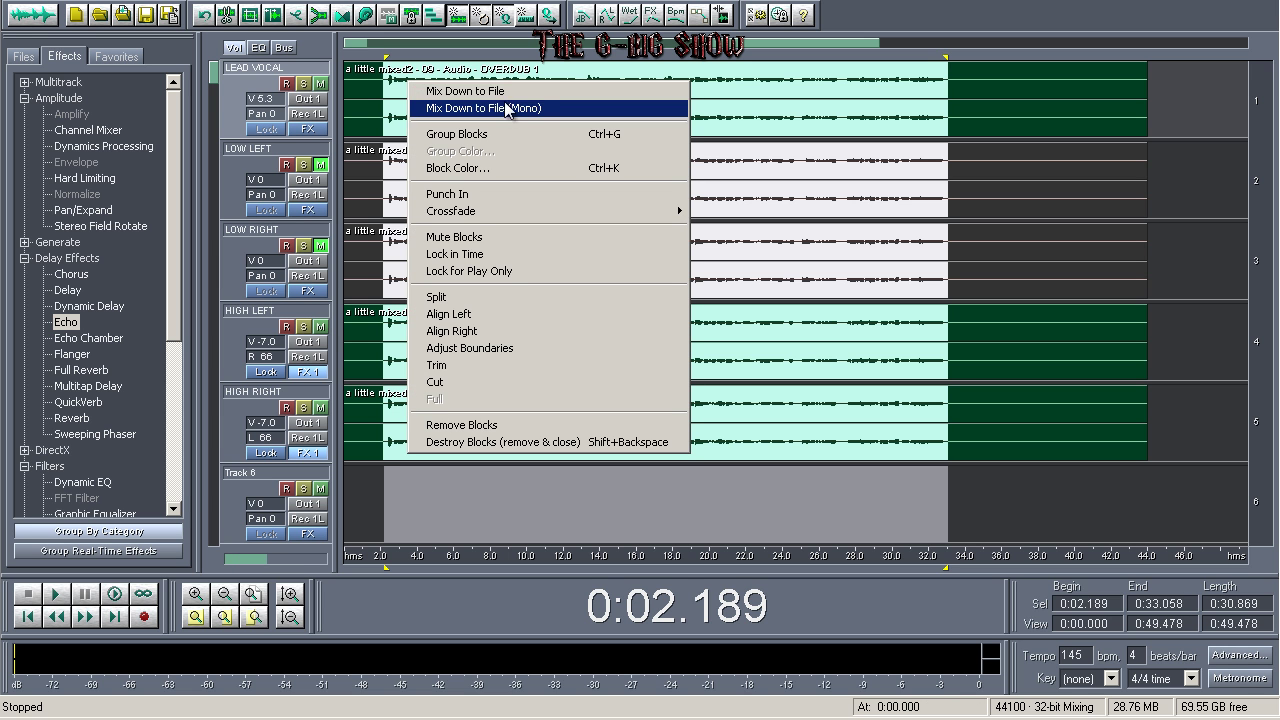
click(378, 90)
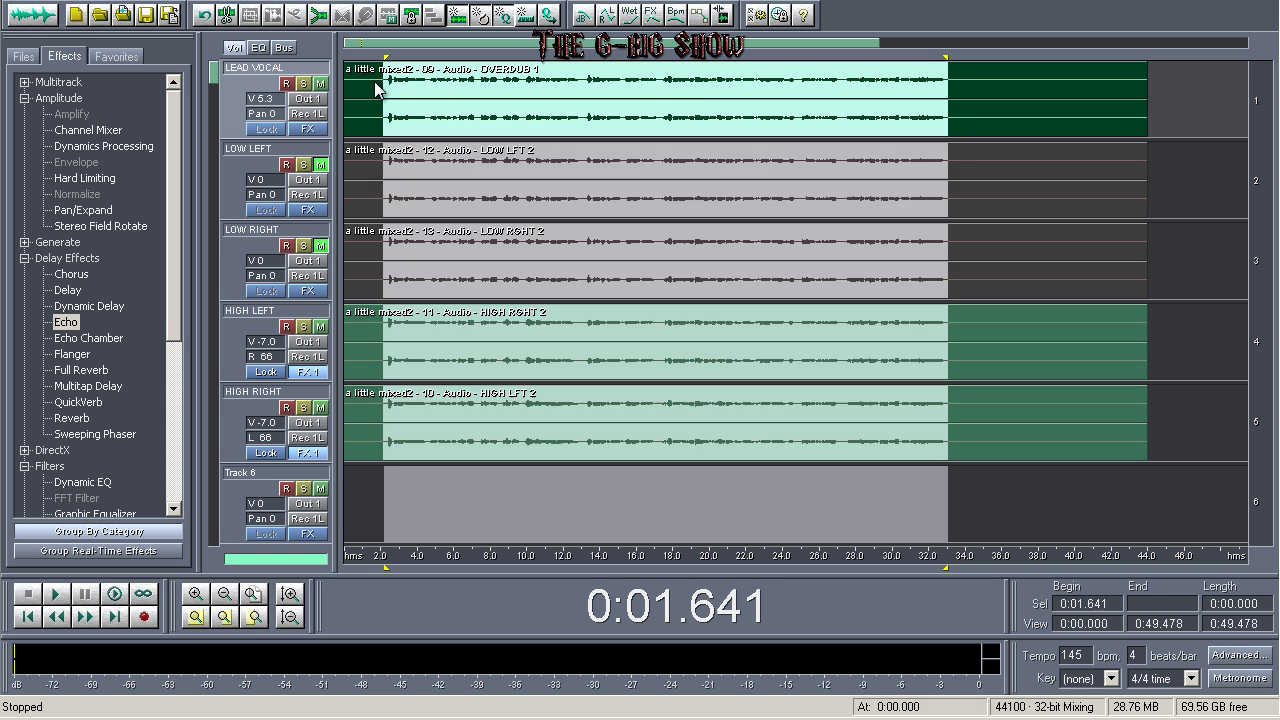
drag(381, 86, 949, 452)
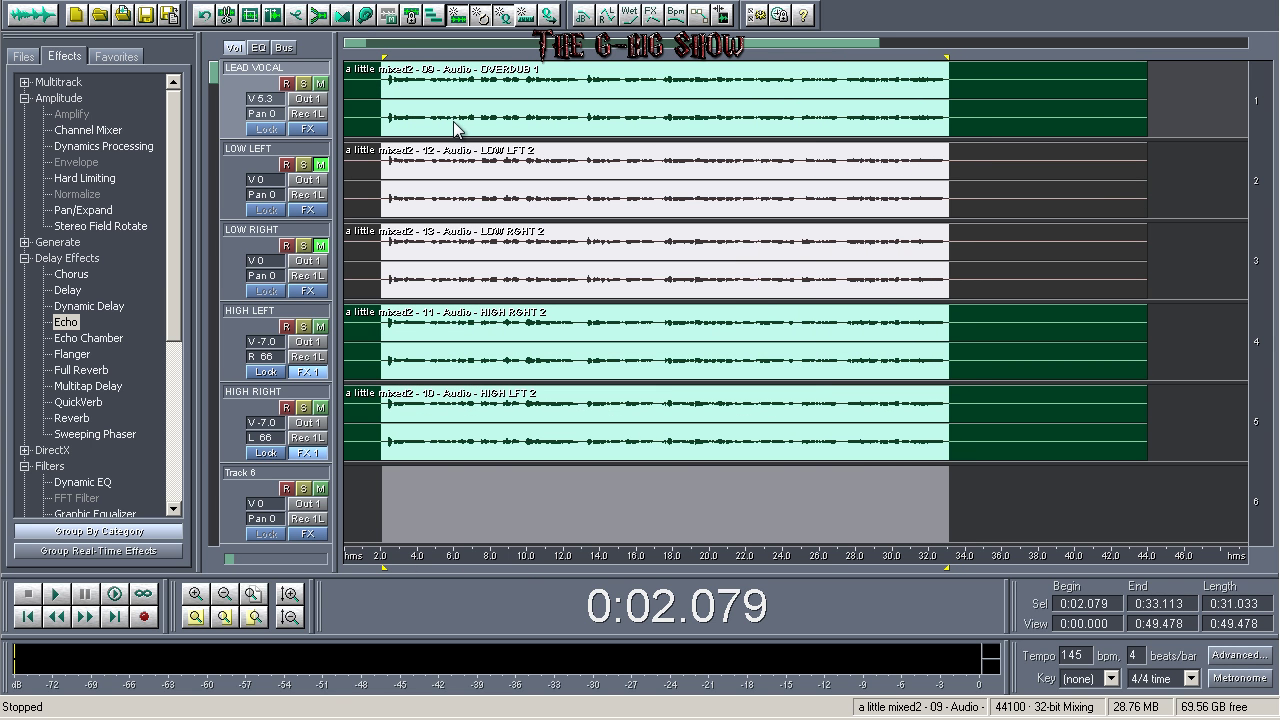
right_click(504, 109)
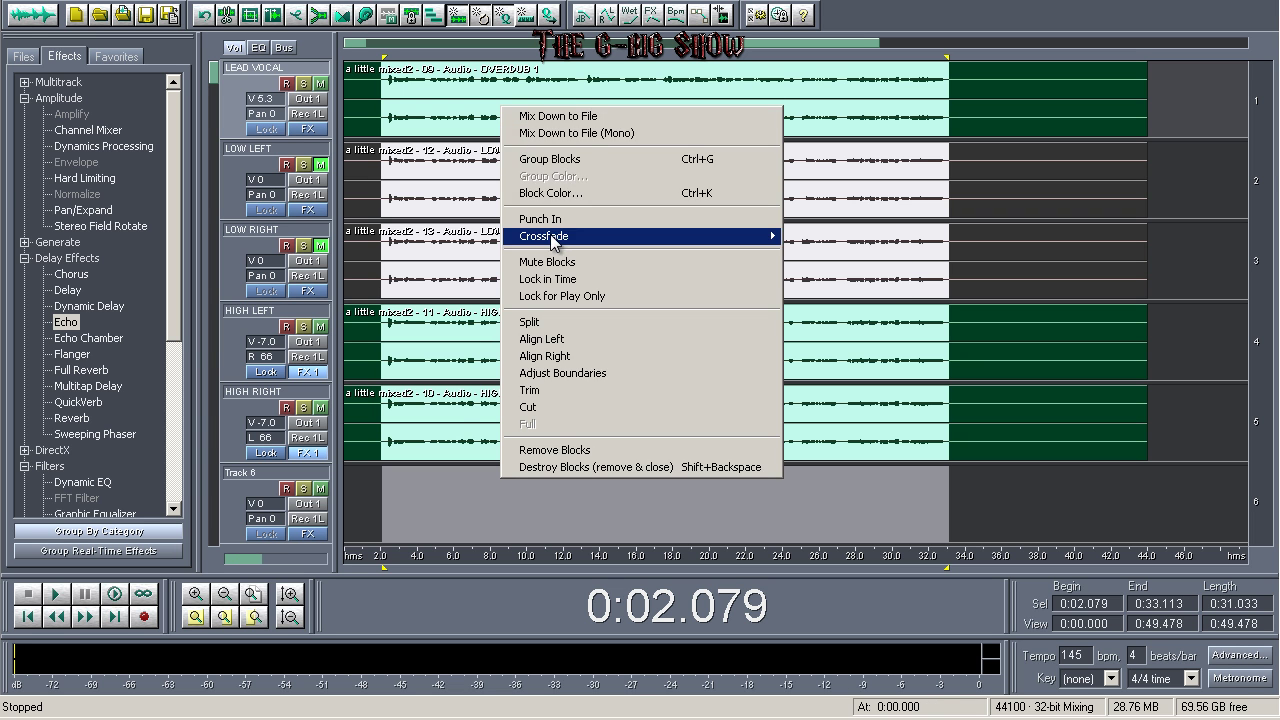
click(546, 116)
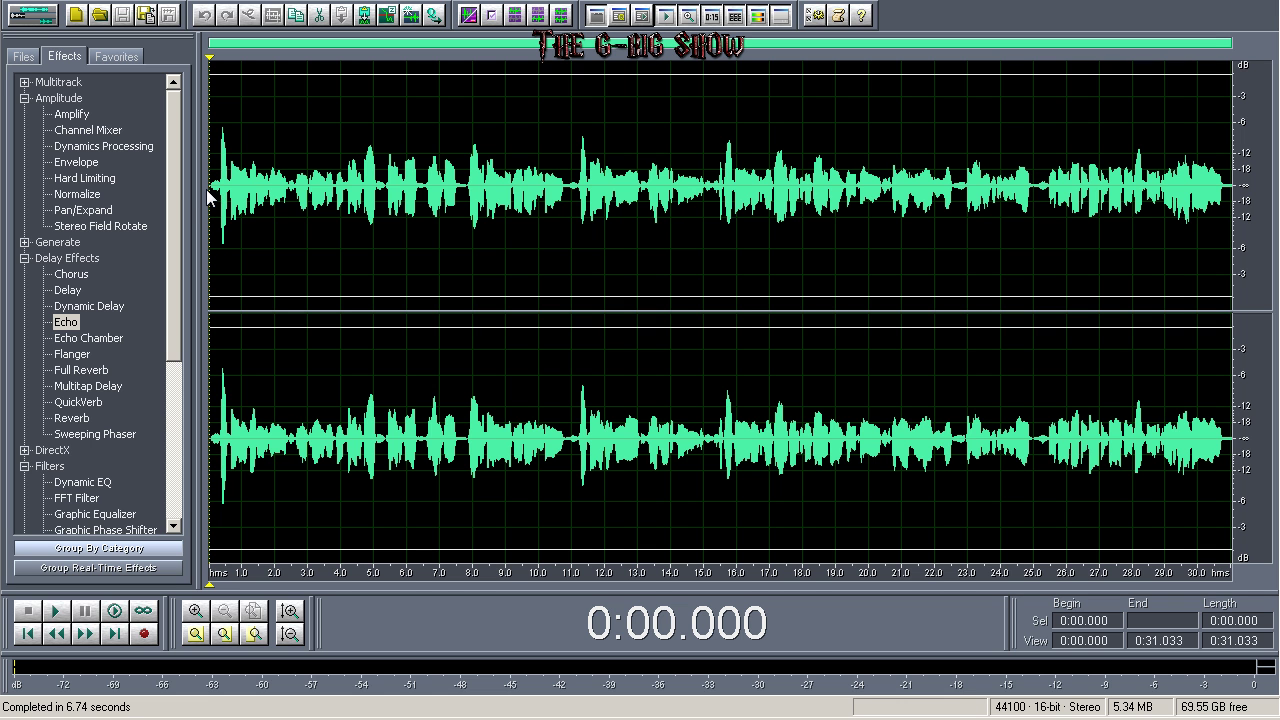
drag(210, 197, 1275, 168)
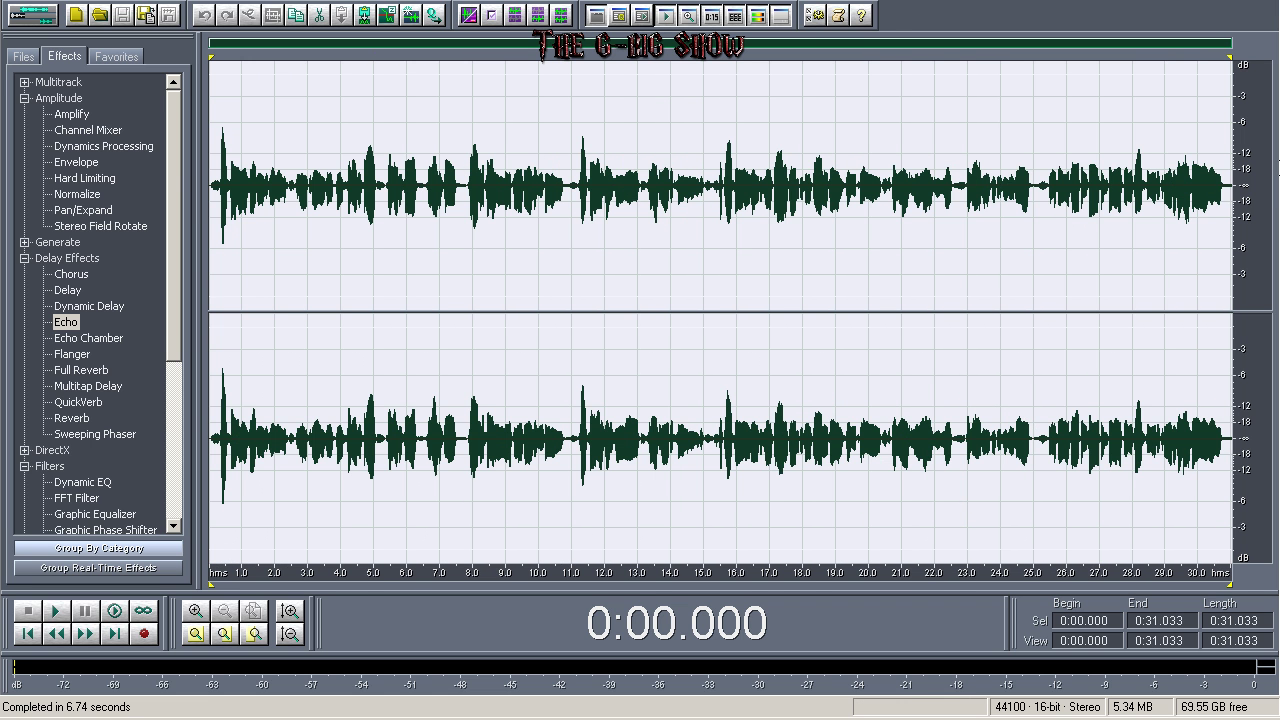
click(1216, 200)
double_click(829, 251)
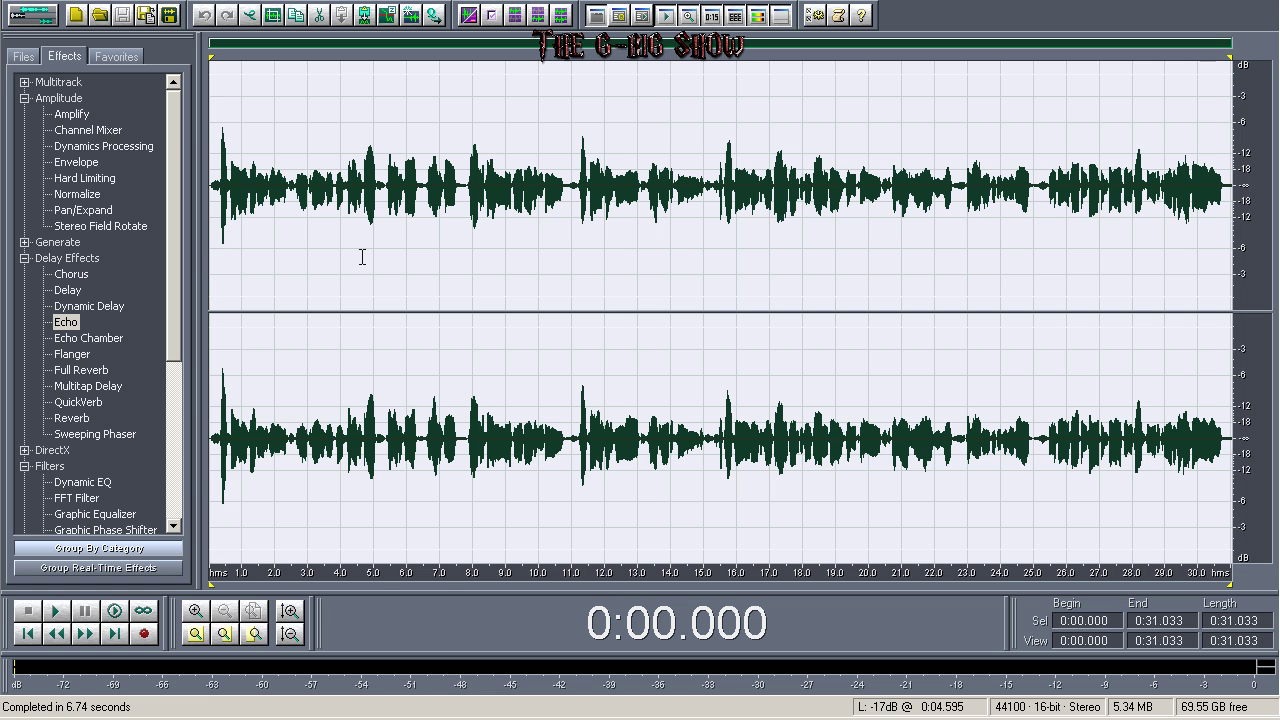
key(space)
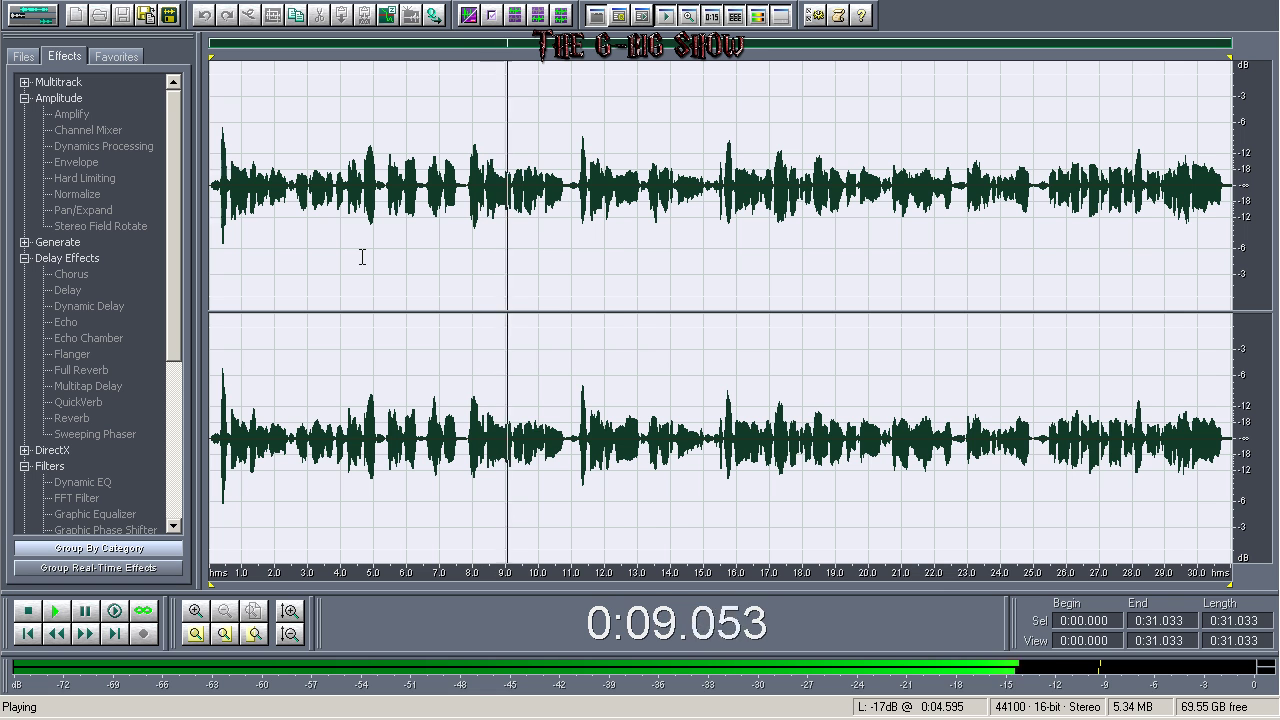
key(space)
click(65, 322)
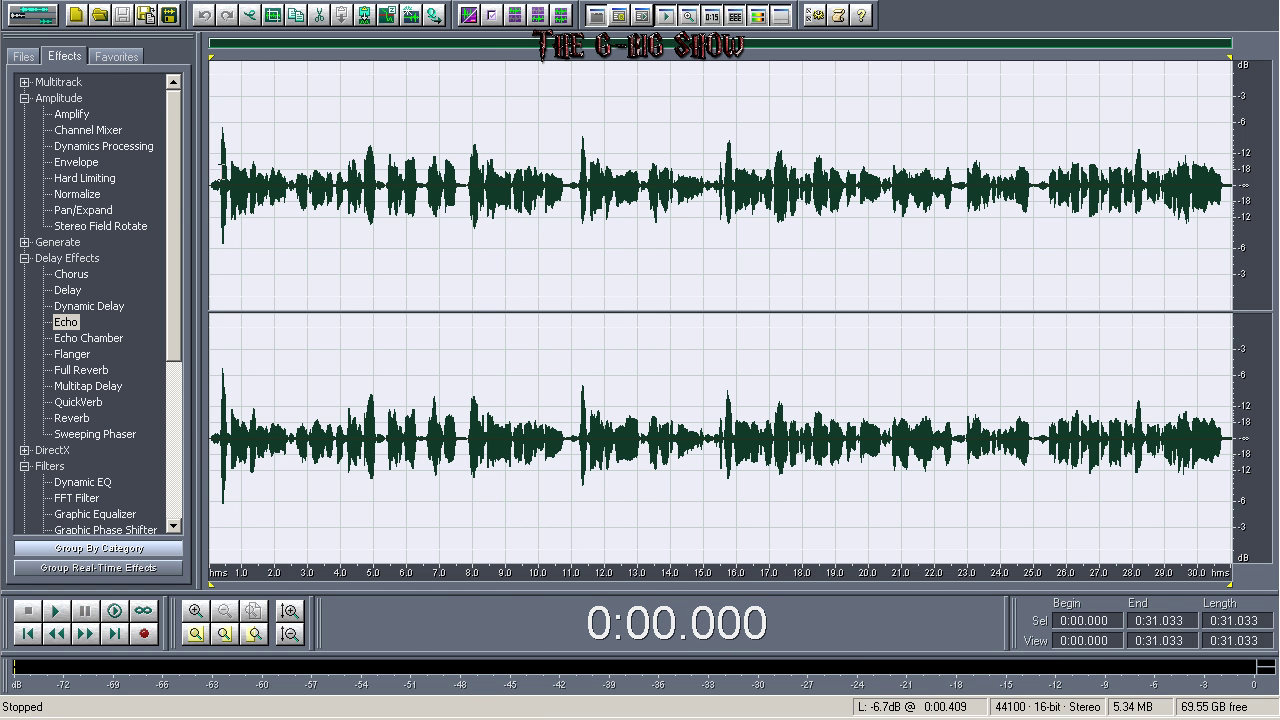
click(214, 172)
double_click(297, 185)
Step: Capture a Noise Reduction profile from a quiet, noise-only selection
drag(252, 247, 243, 247)
drag(174, 272, 174, 352)
click(173, 455)
double_click(75, 420)
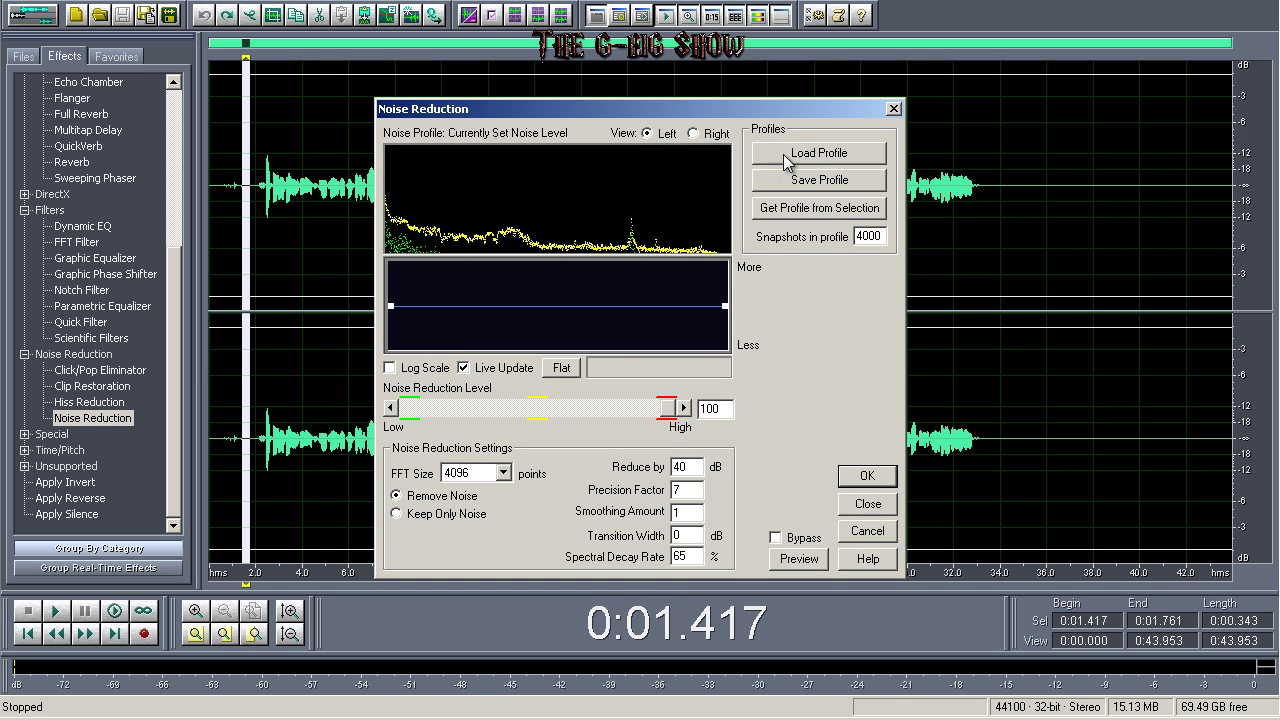
click(786, 210)
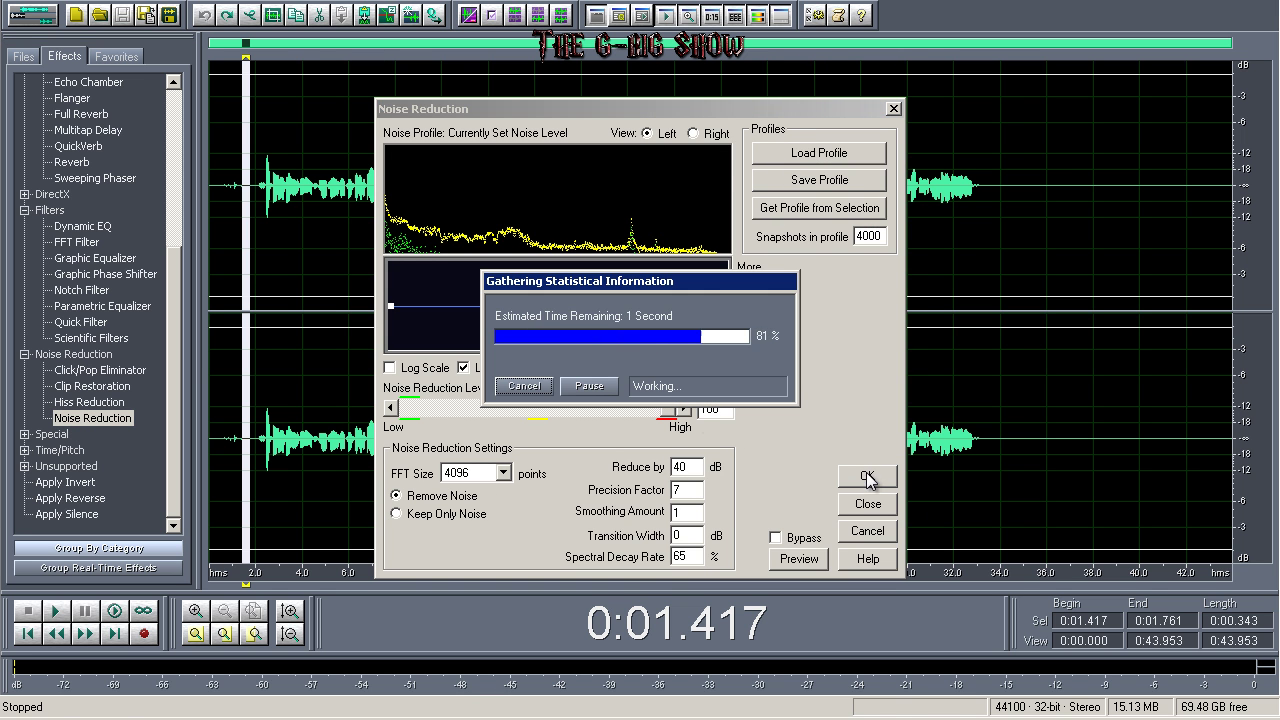
click(867, 475)
Step: Apply noise reduction to the entire waveform
key(ctrl+a)
double_click(84, 423)
key(Return)
Step: Silence the lead-in before about 2 seconds
drag(258, 213, 221, 208)
right_click(221, 208)
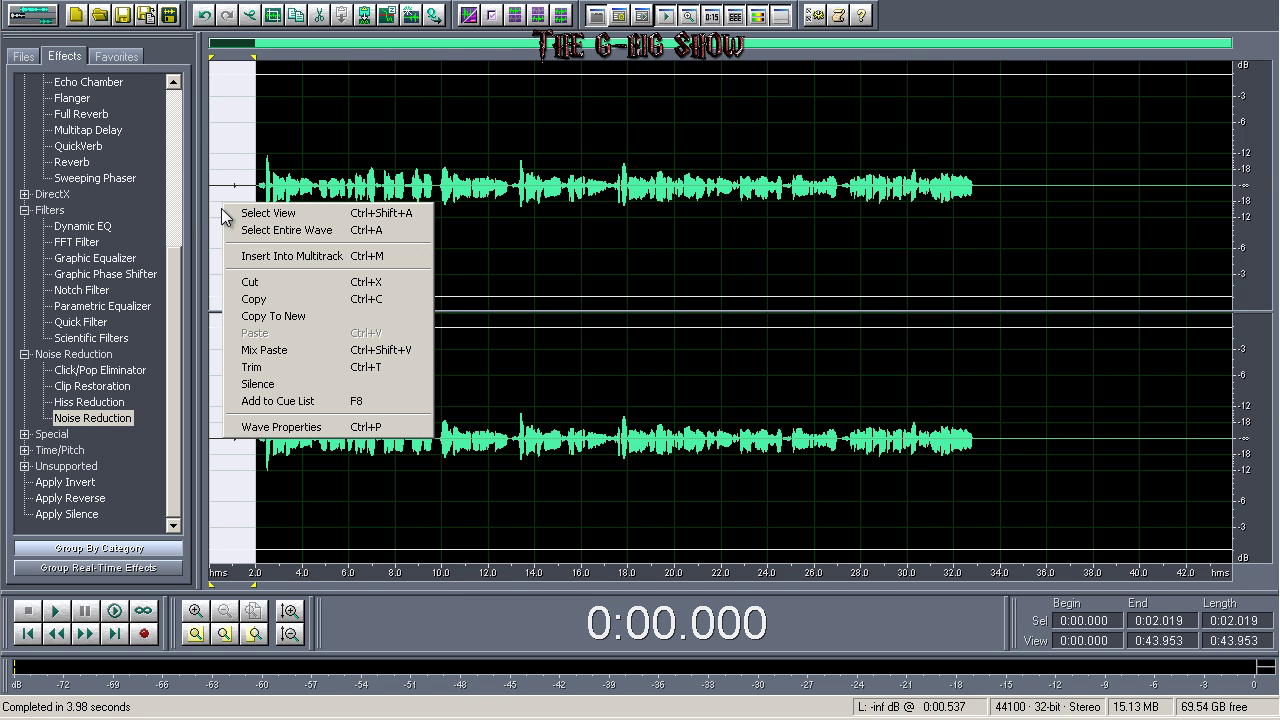
click(290, 373)
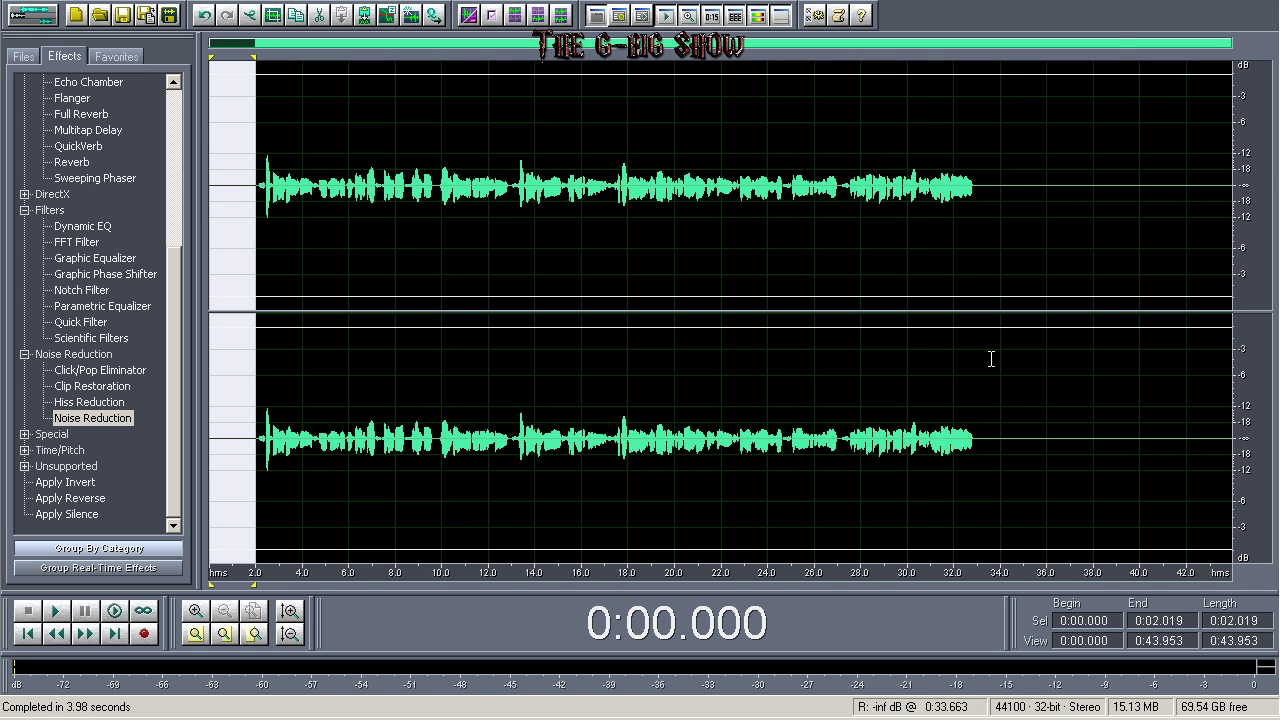
Step: Handle the tail from 32.954 s to the end, then select the music 1.976–33.125 s
drag(967, 360, 1120, 360)
click(976, 309)
key(shift+End)
right_click(1096, 245)
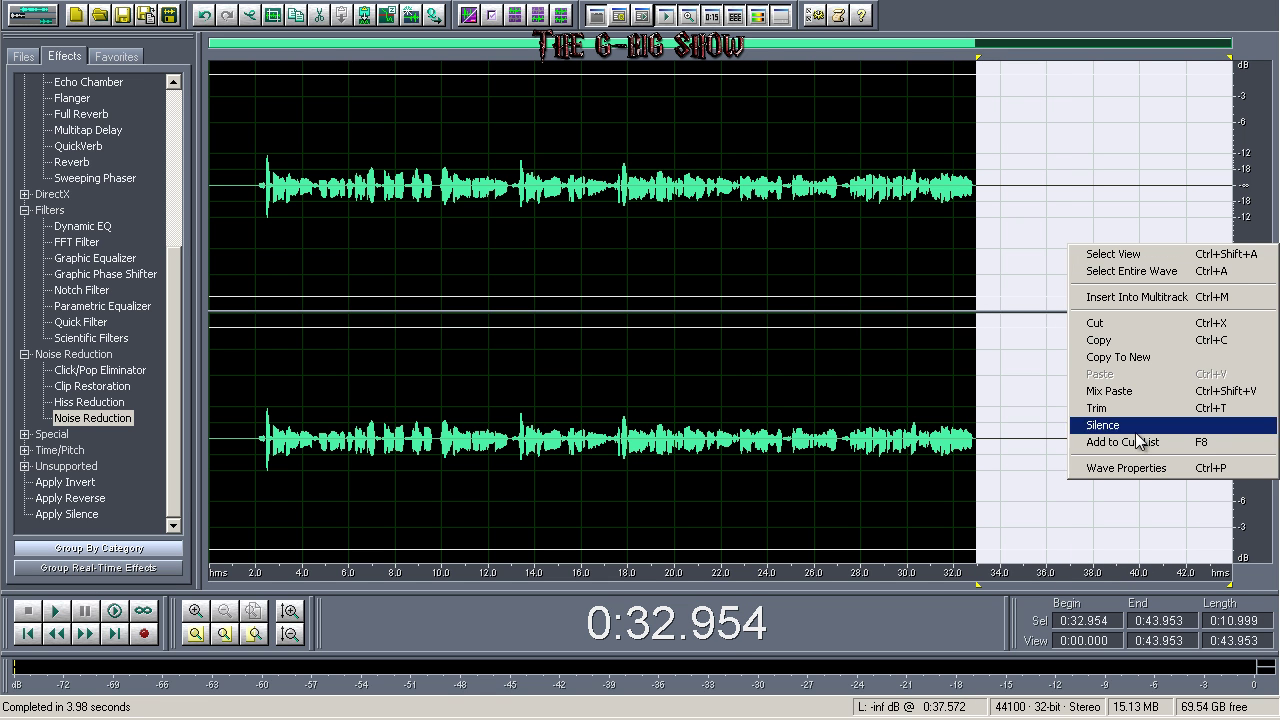
drag(979, 390, 255, 330)
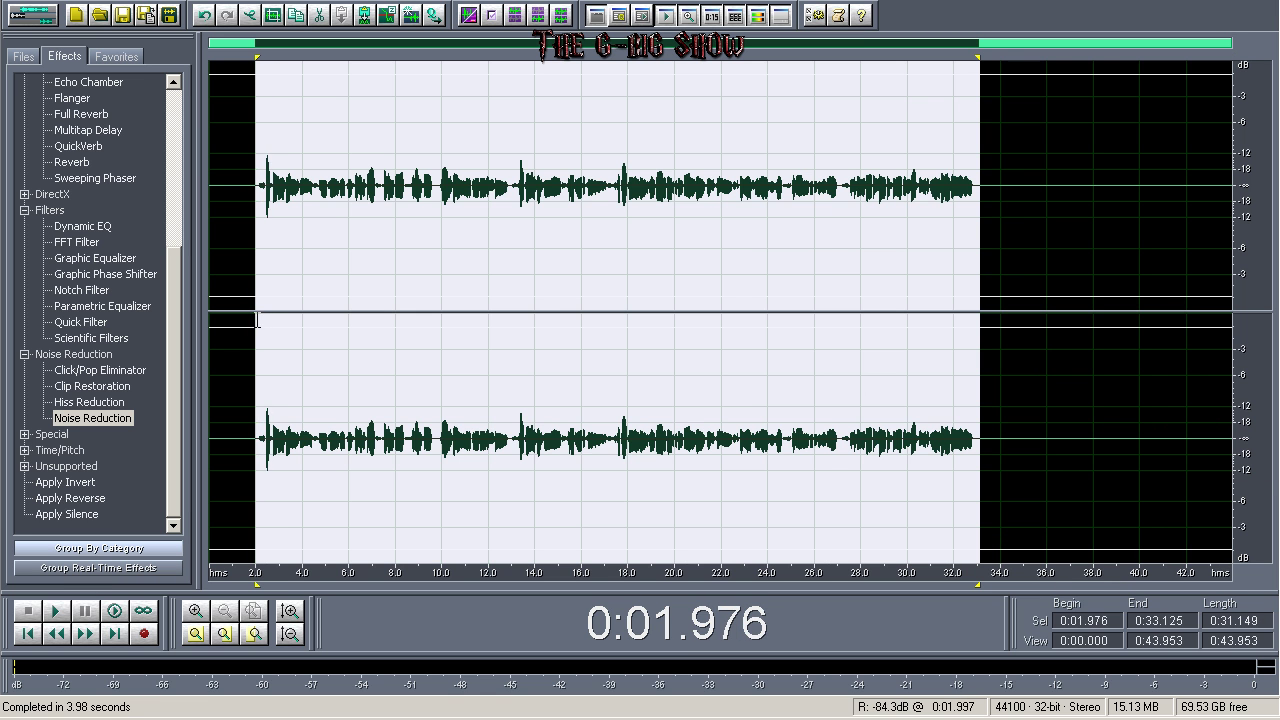
Step: Apply the Kill The Mic Rumble FFT Filter with its cutoff lowered to about 83 Hz
double_click(92, 244)
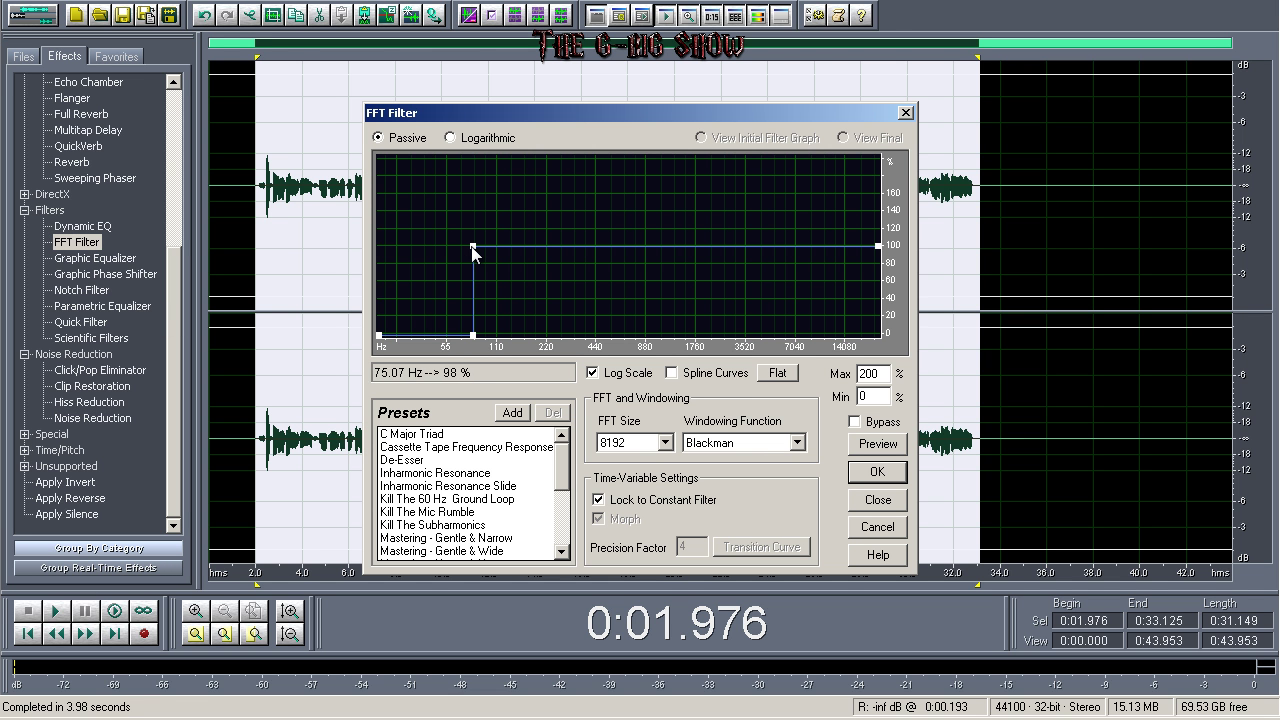
click(440, 511)
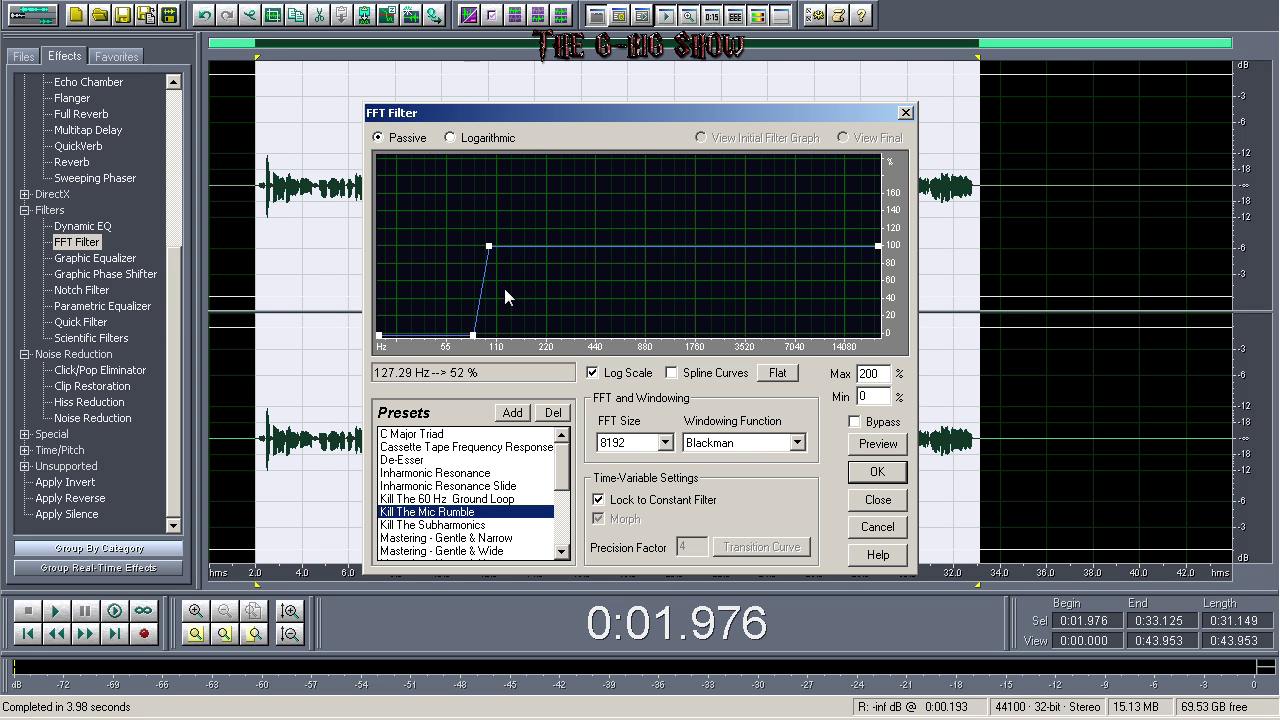
drag(490, 247, 475, 248)
click(877, 472)
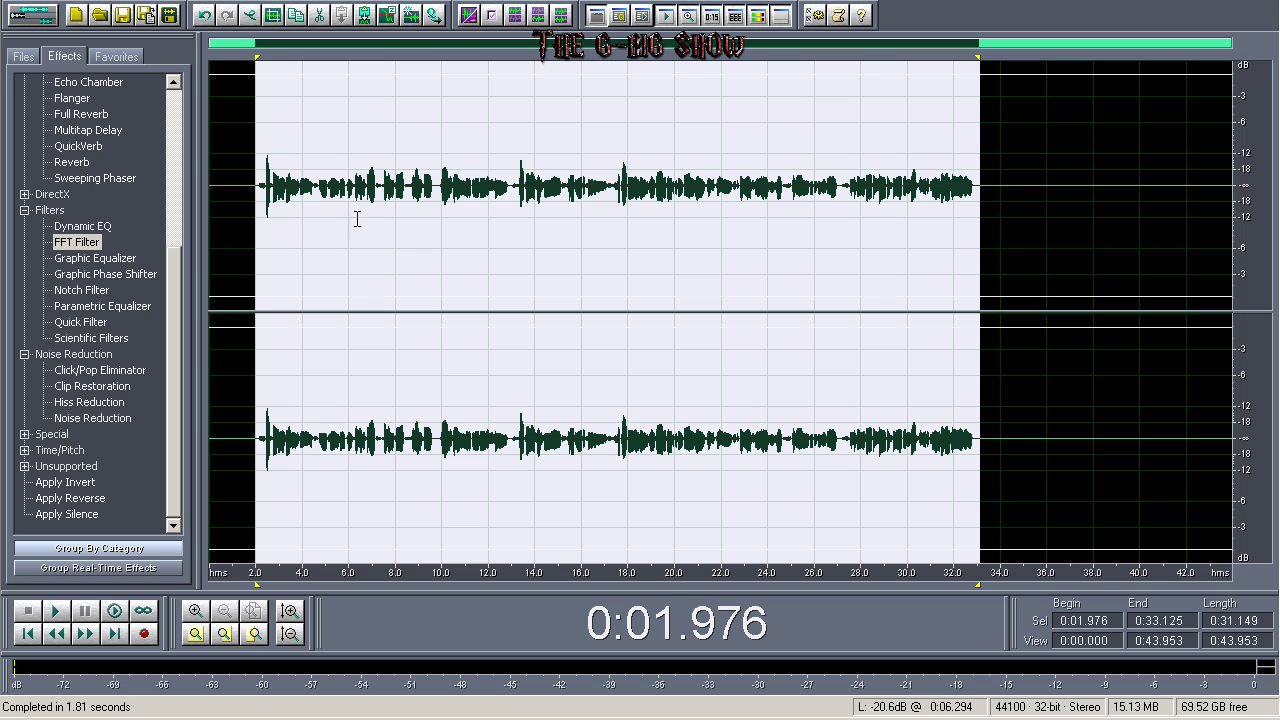
click(174, 164)
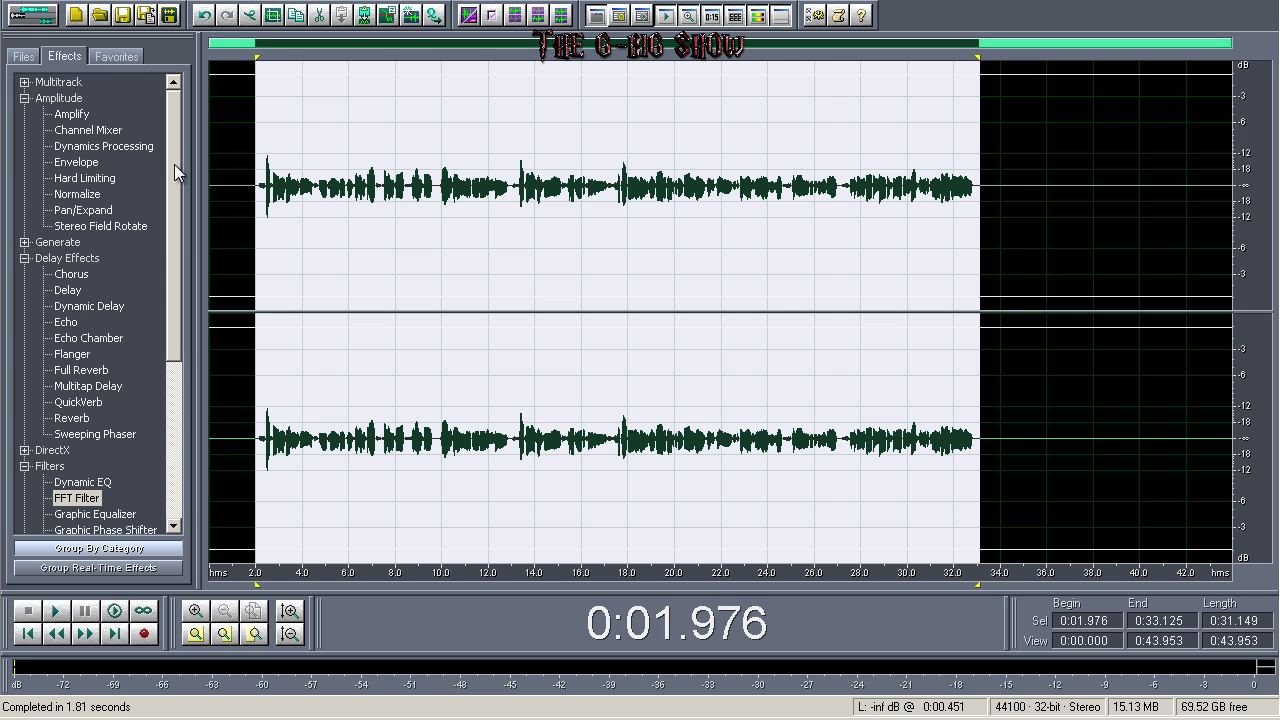
Step: Compress the music with the 4:1, -24, Very Fast Attack preset using Peak detection
double_click(118, 150)
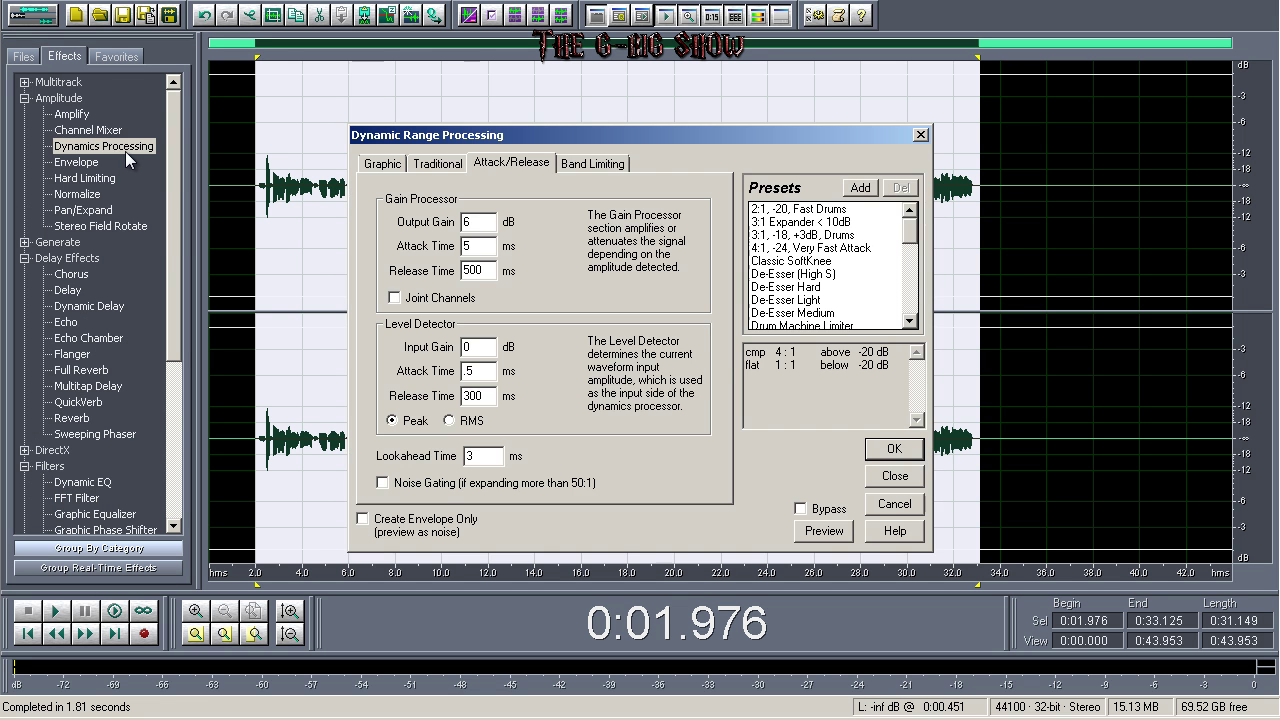
click(826, 248)
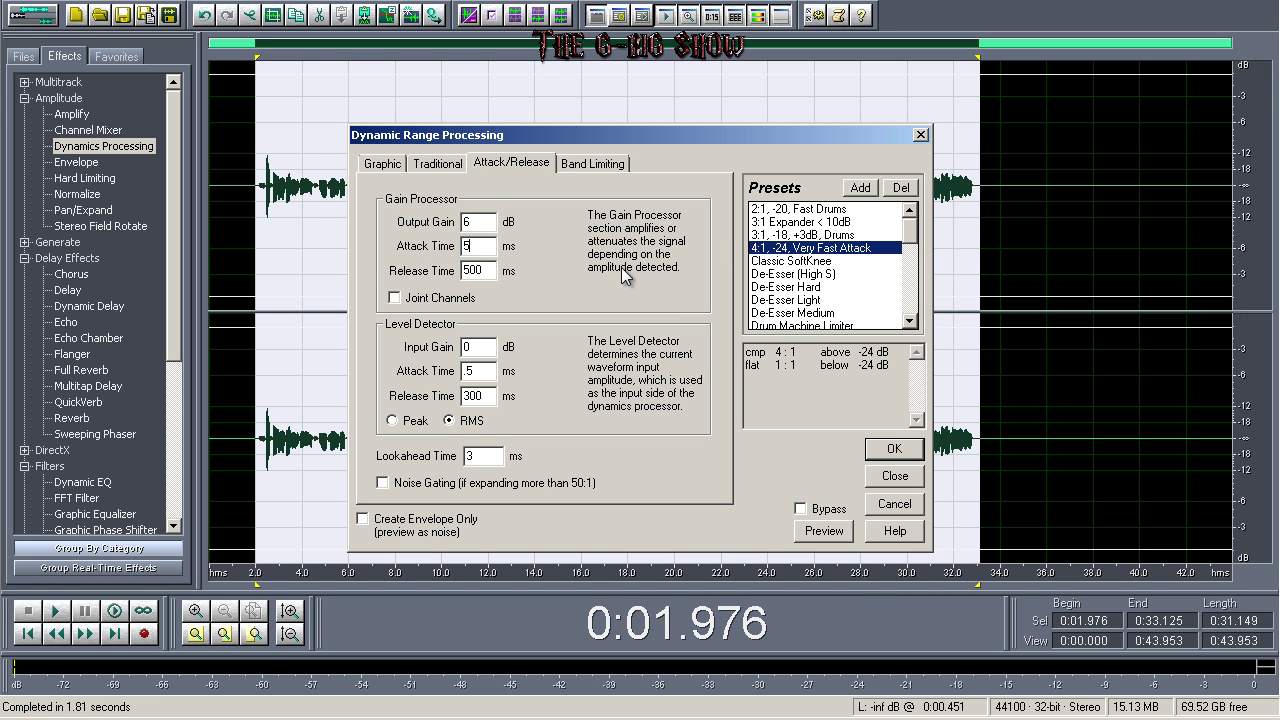
click(393, 421)
click(466, 163)
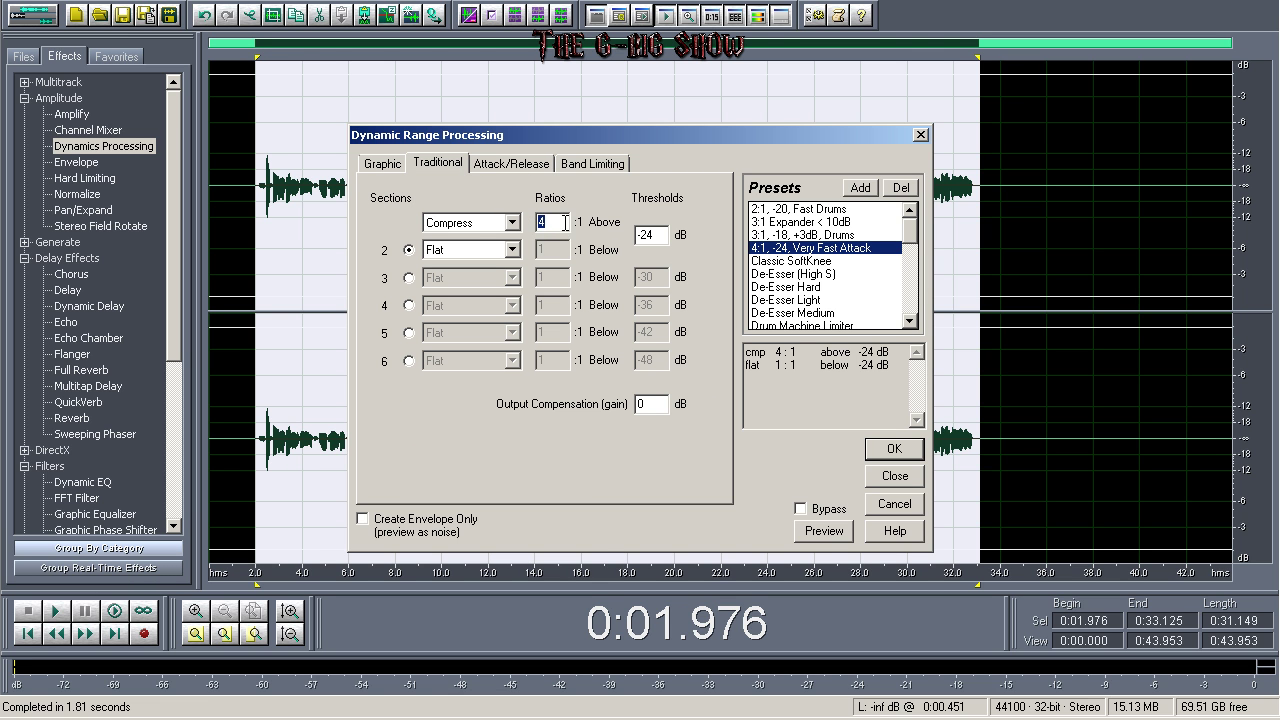
key(Tab)
click(497, 163)
click(392, 165)
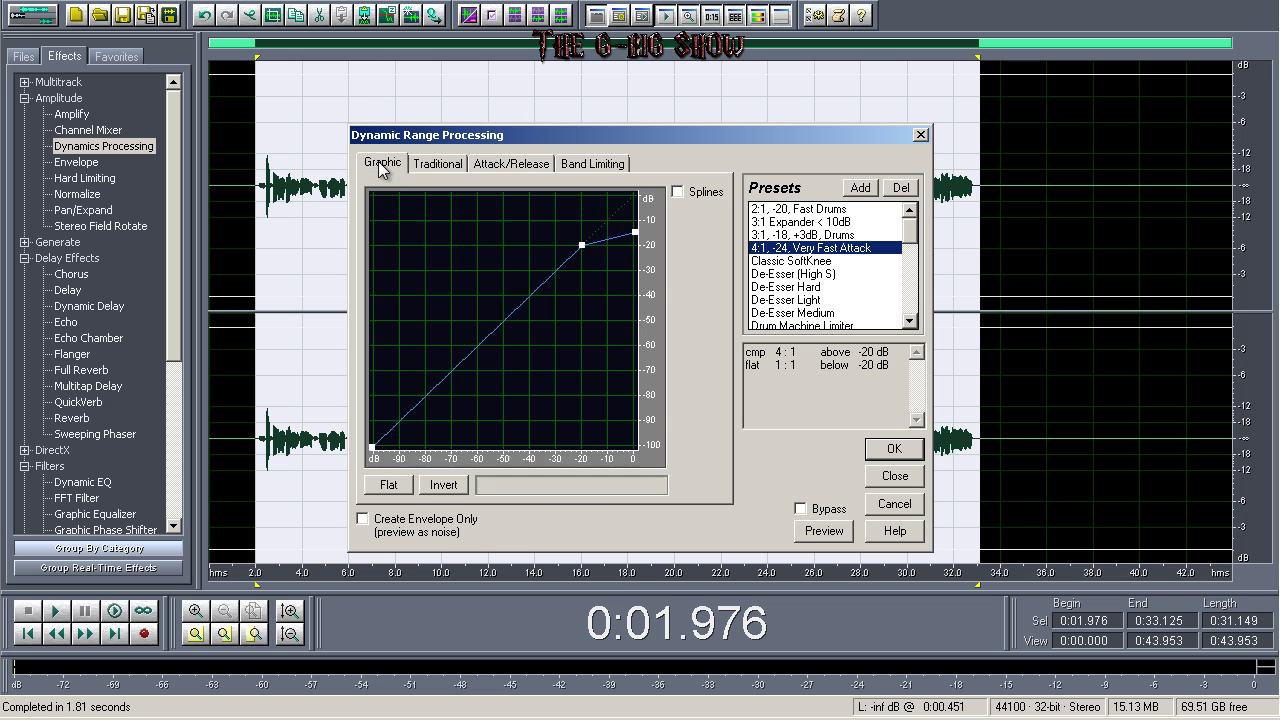
click(894, 455)
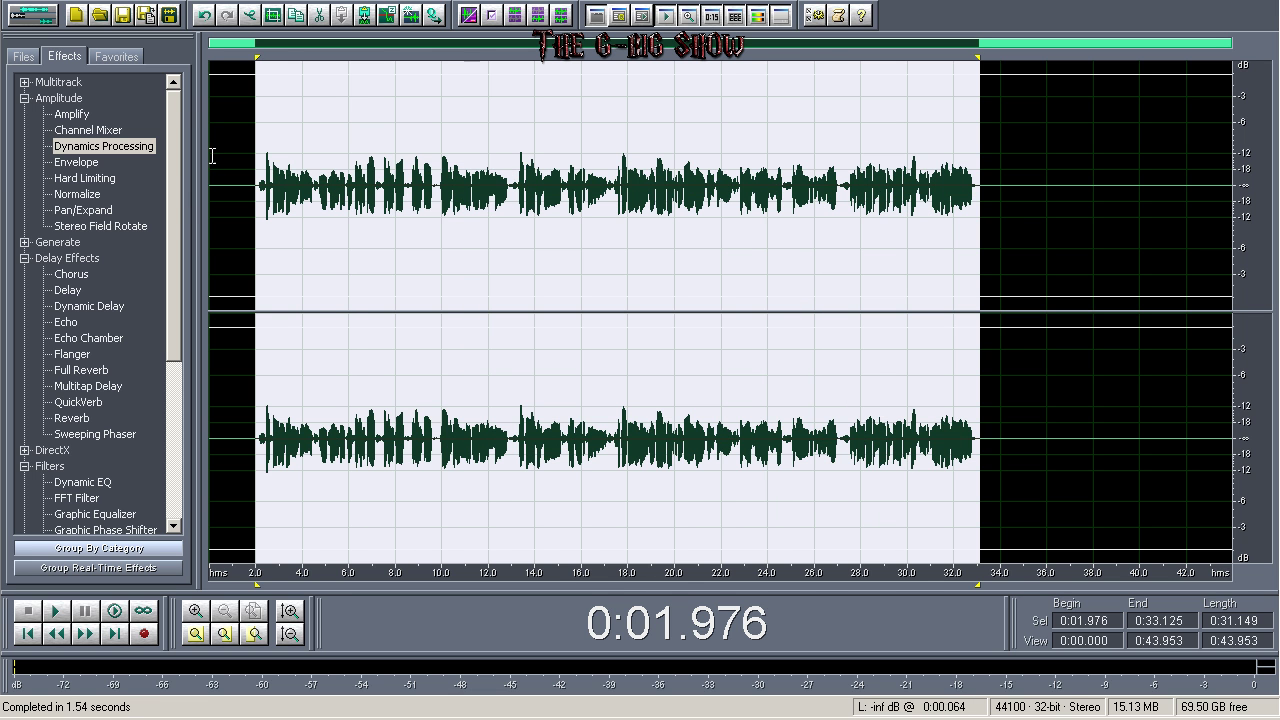
Step: Reapply Dynamics Processing with an adjusted Output Gain
double_click(103, 146)
click(497, 165)
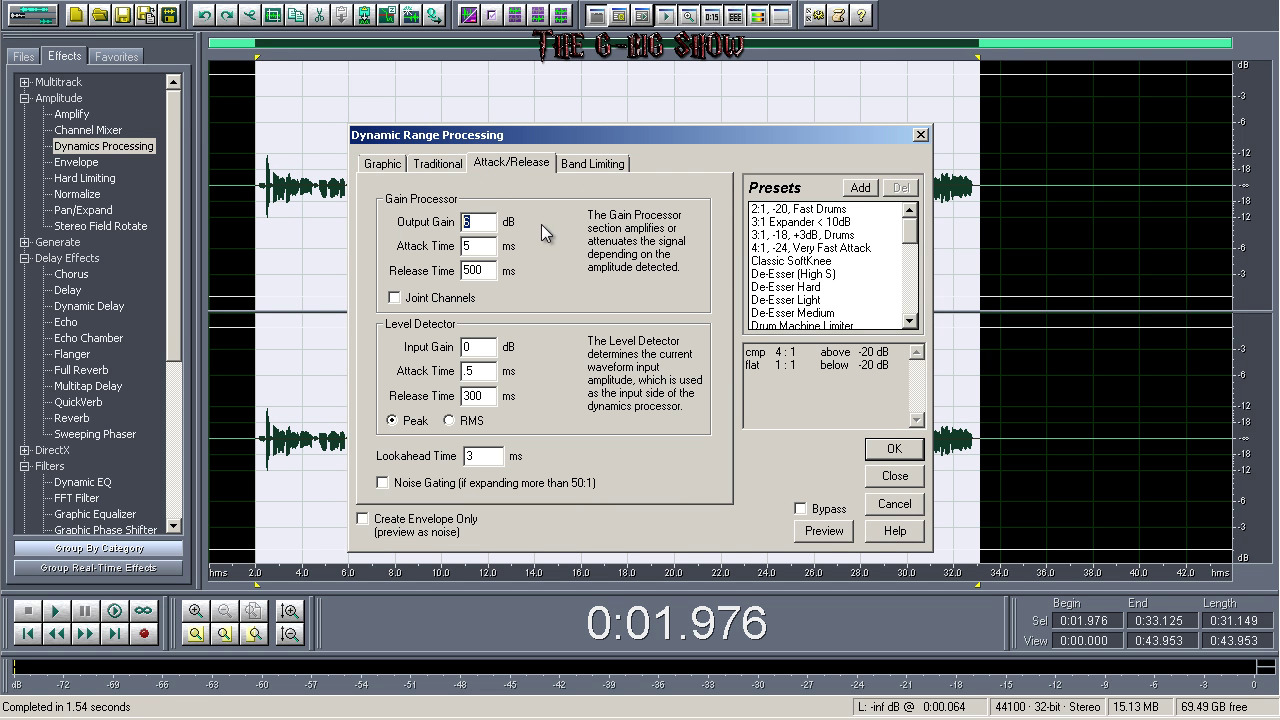
click(876, 458)
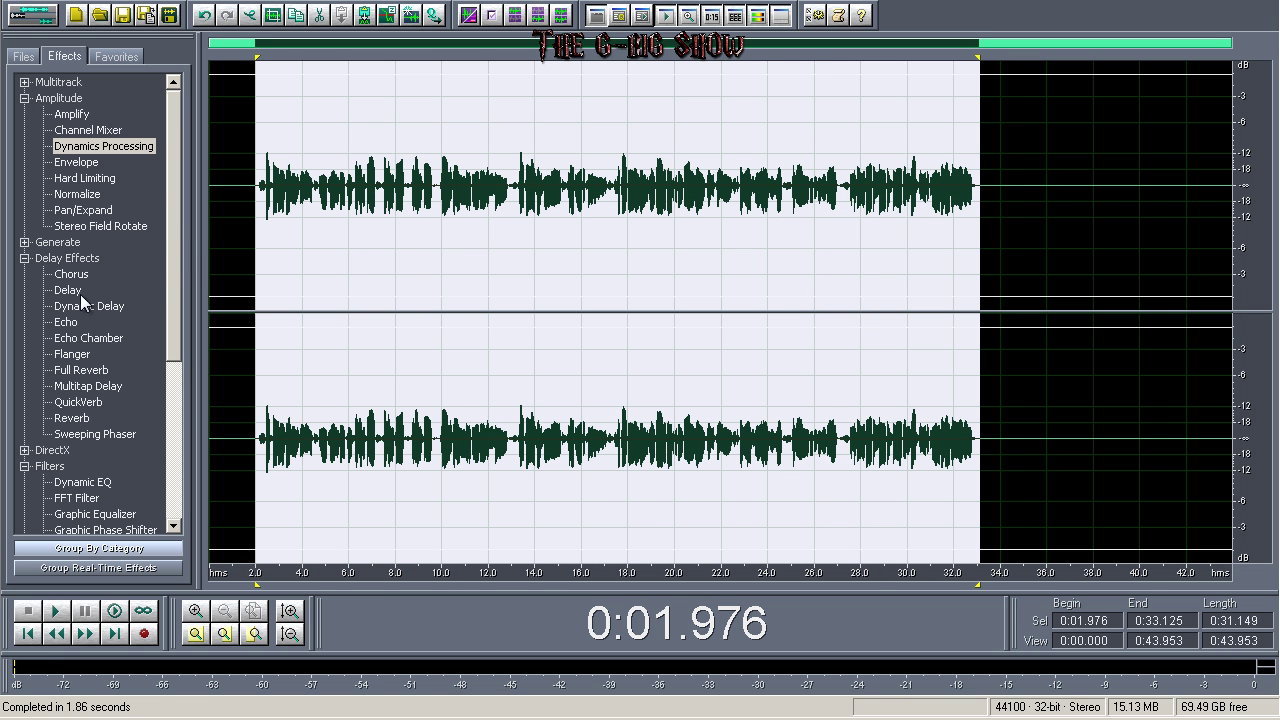
Step: Apply a Graphic EQ cutting 31 and 63 Hz by 18 dB and slightly lowering 125 and 250 Hz
drag(170, 343, 180, 436)
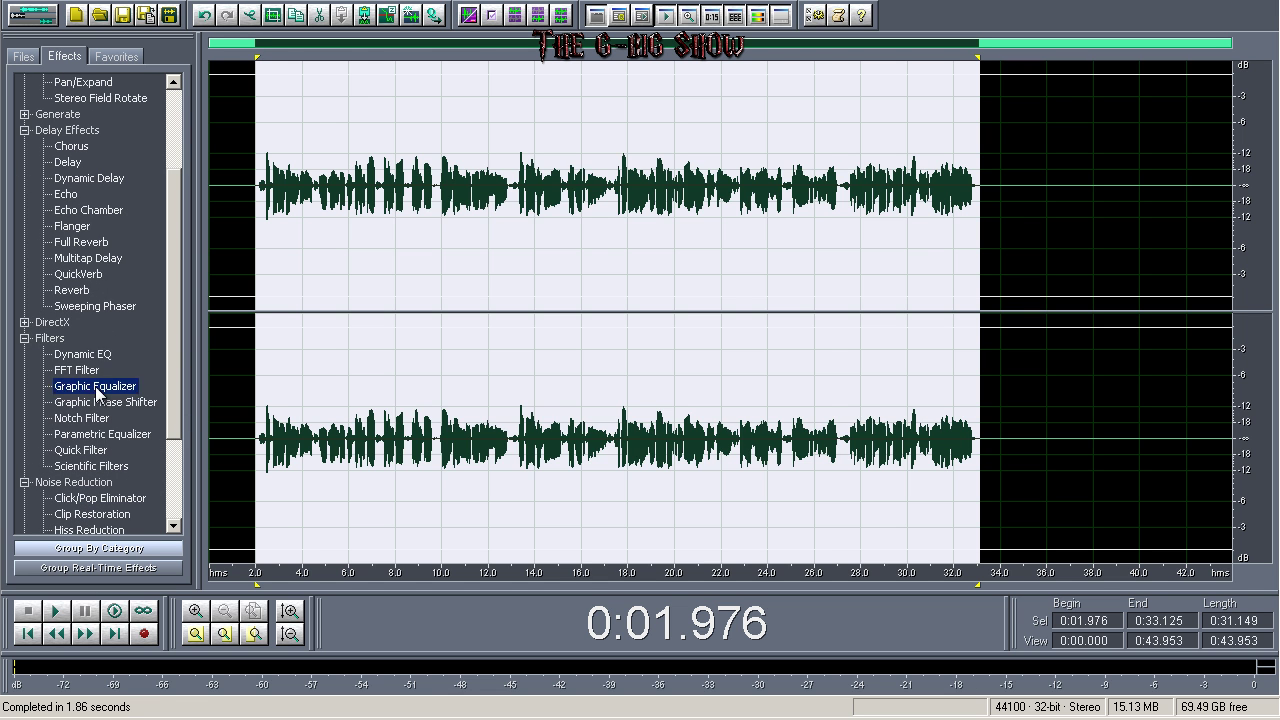
double_click(97, 387)
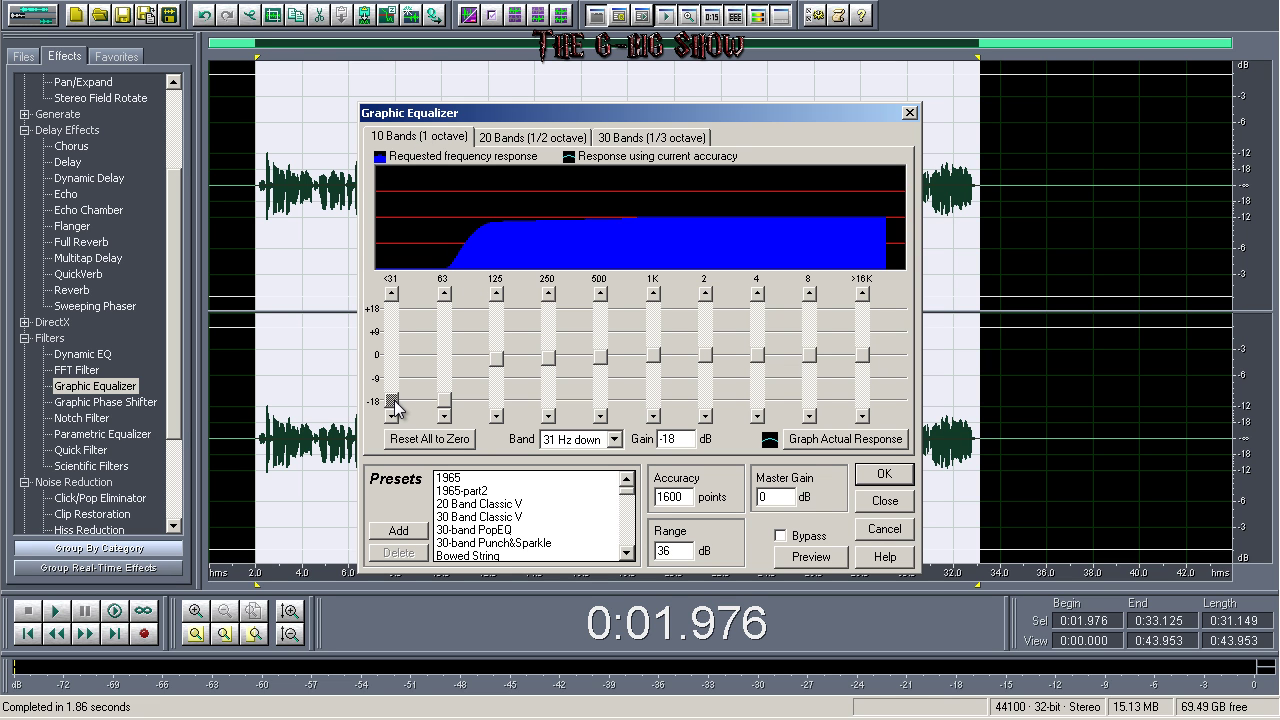
click(446, 402)
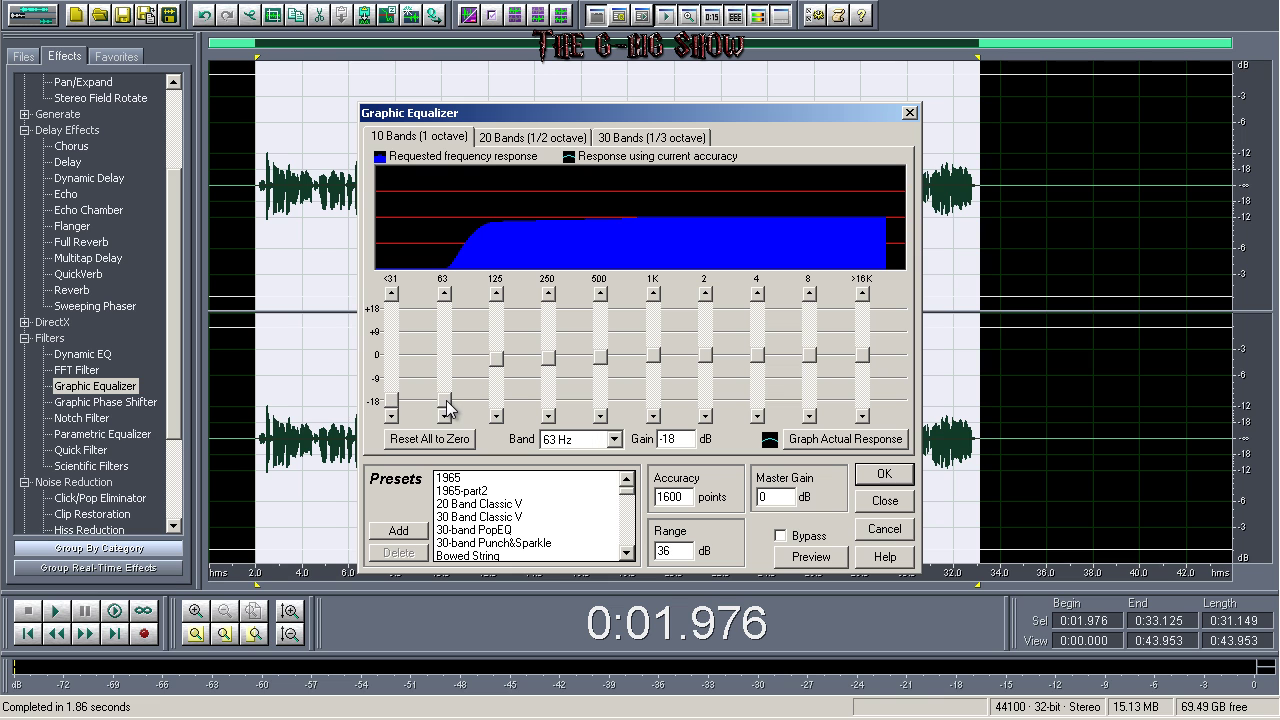
click(501, 363)
click(549, 359)
click(873, 478)
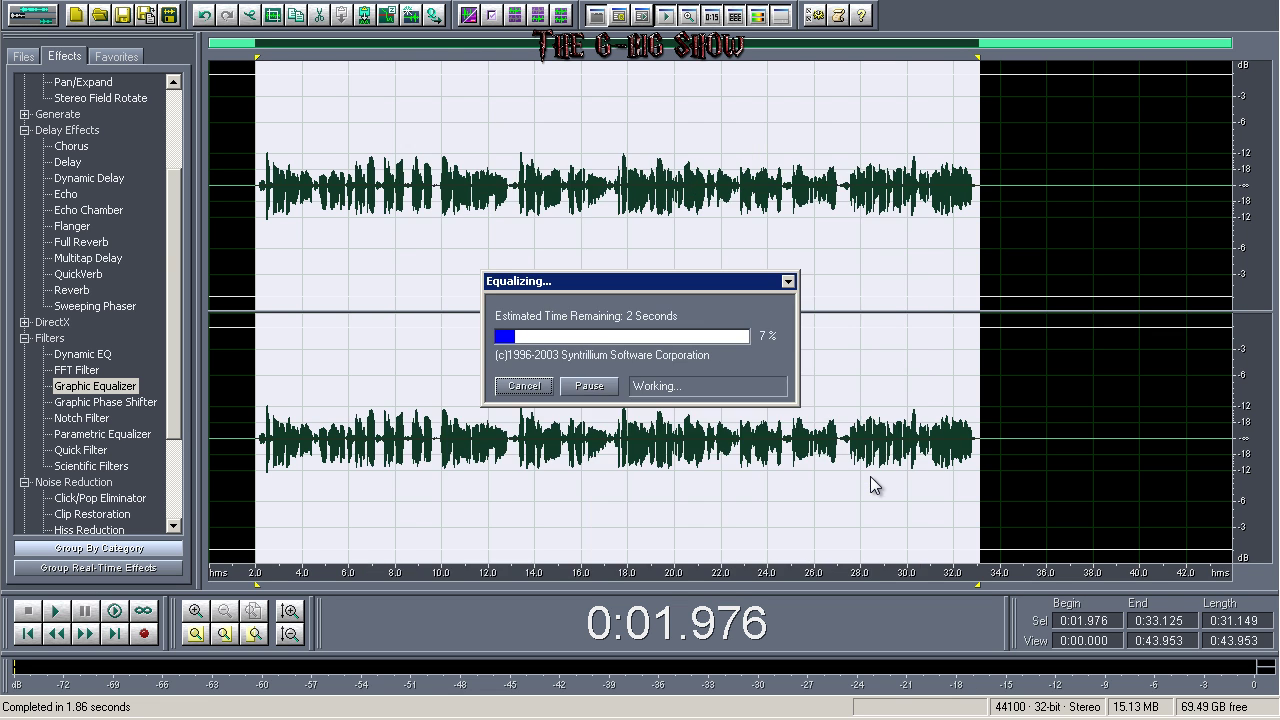
double_click(84, 437)
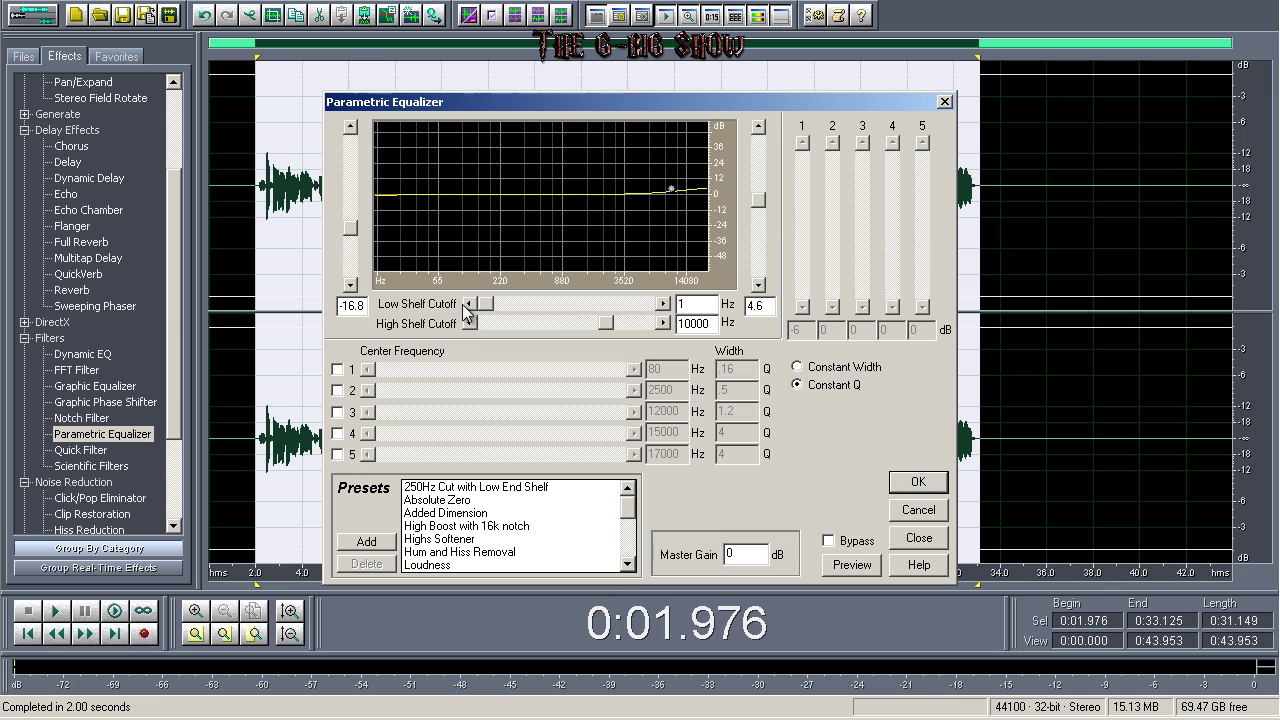
Step: Apply a parametric EQ with the low shelf near -18 dB and a 4.6 dB high shelf above 10000 Hz
drag(351, 227, 352, 235)
drag(674, 194, 671, 192)
key(Tab)
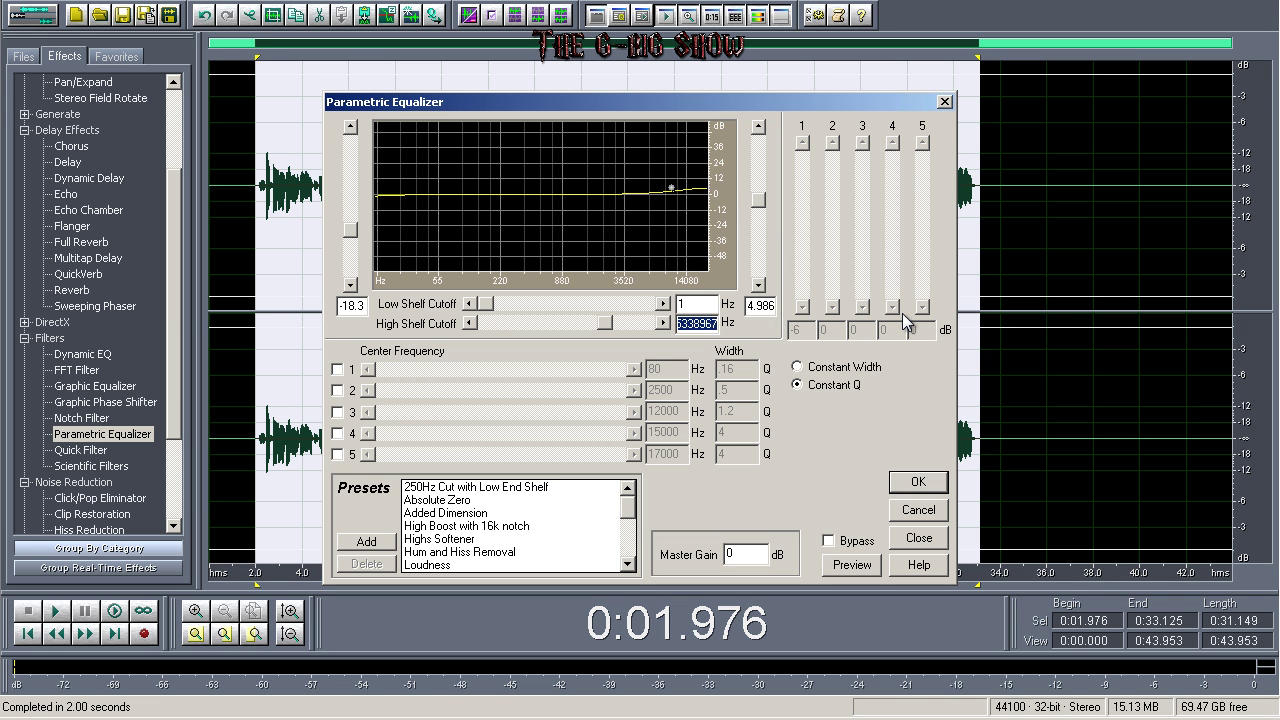
text(10000)
drag(760, 200, 760, 193)
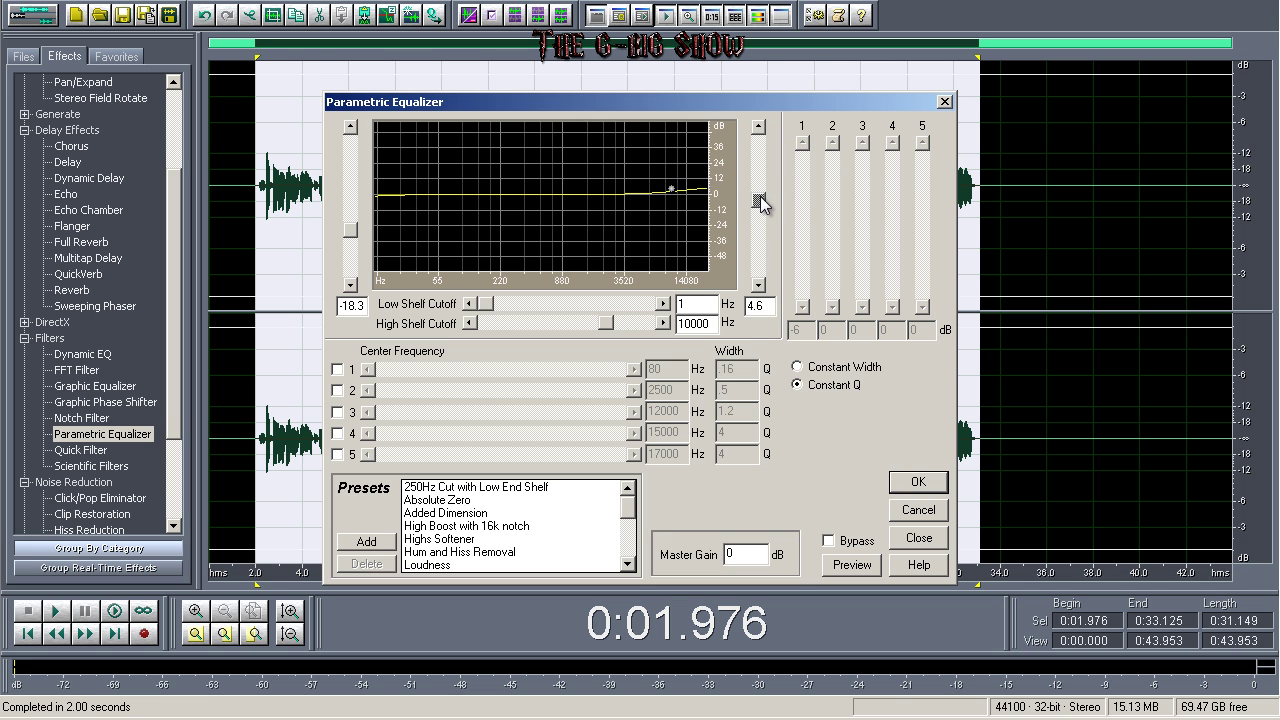
click(938, 484)
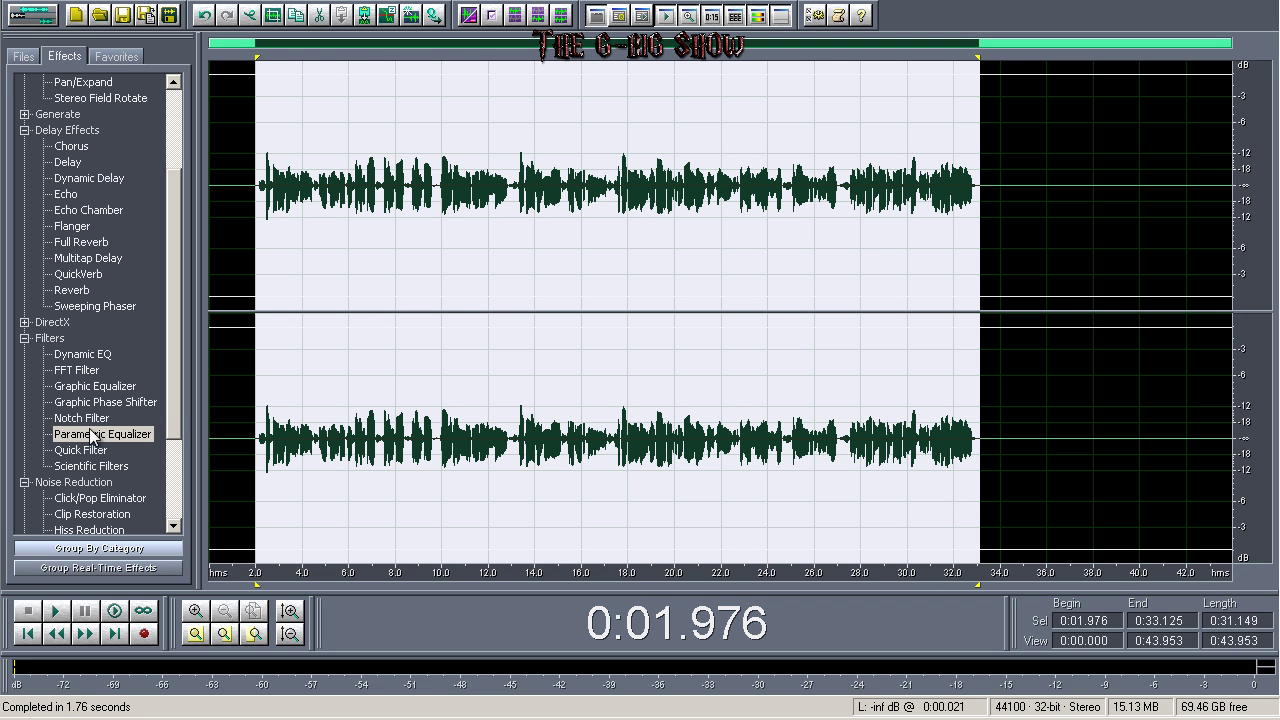
Step: Apply the Tight and Close reverb to the waveform
double_click(72, 289)
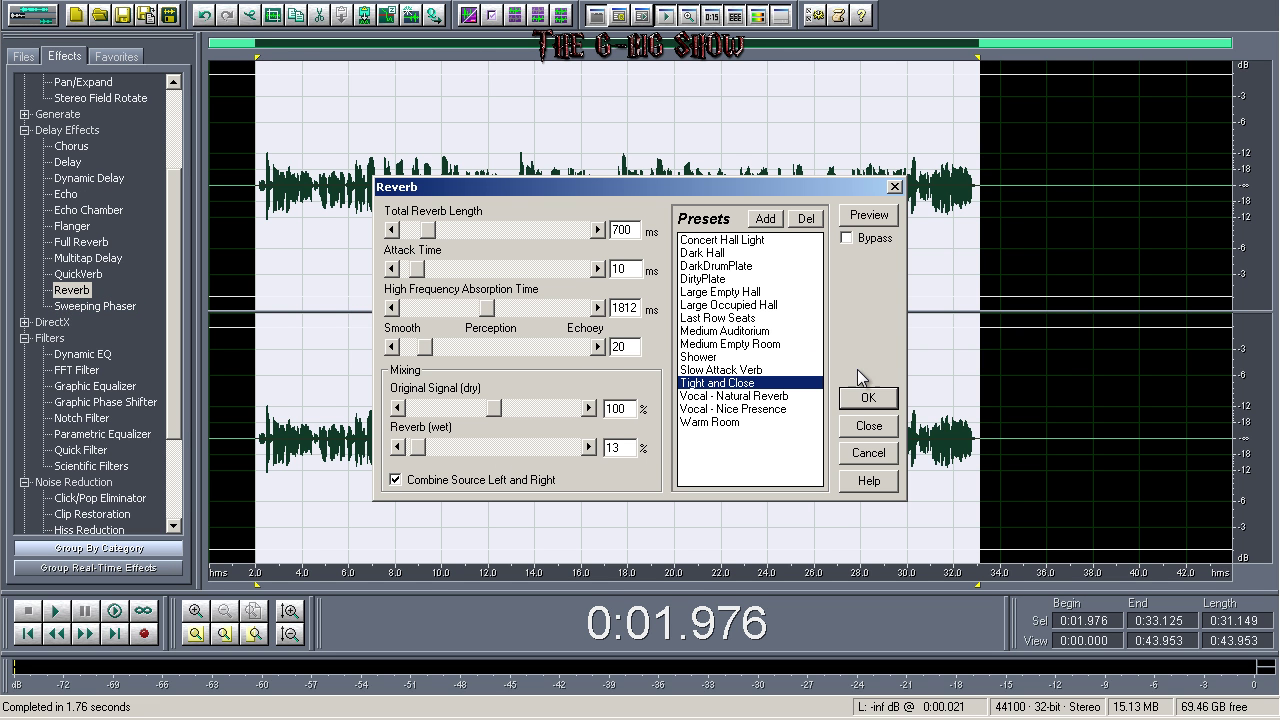
click(866, 398)
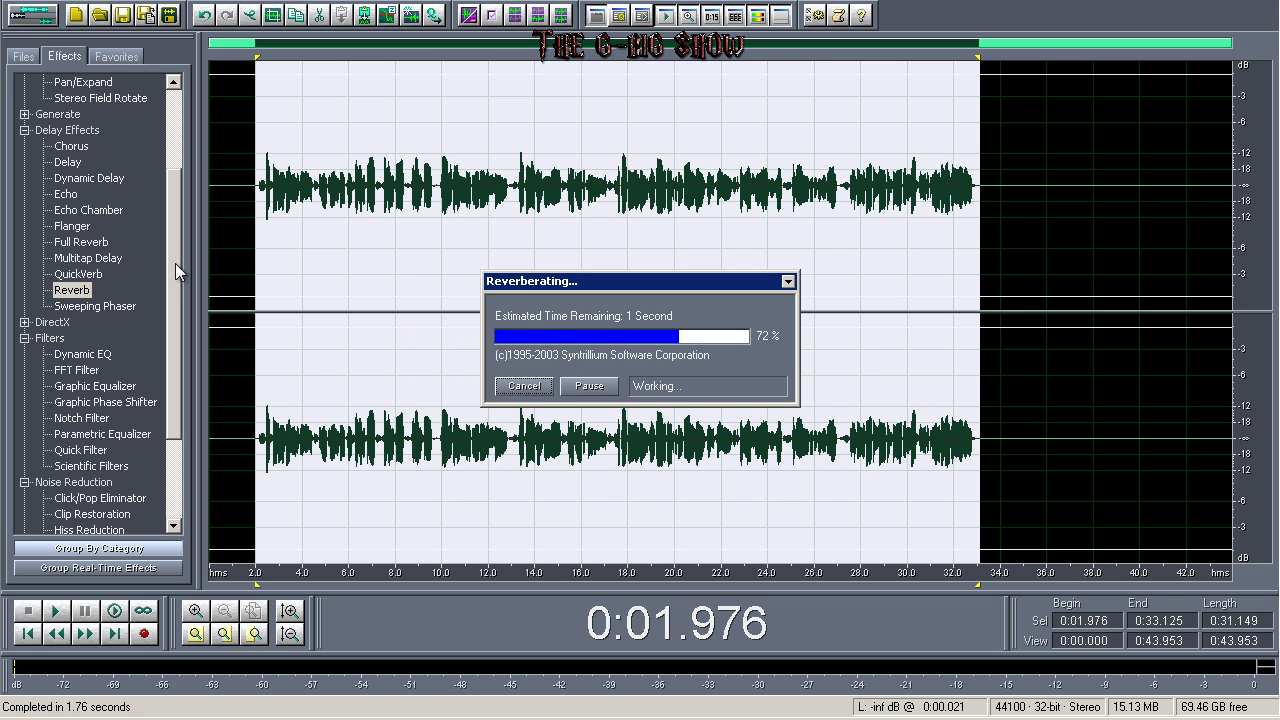
drag(175, 263, 88, 200)
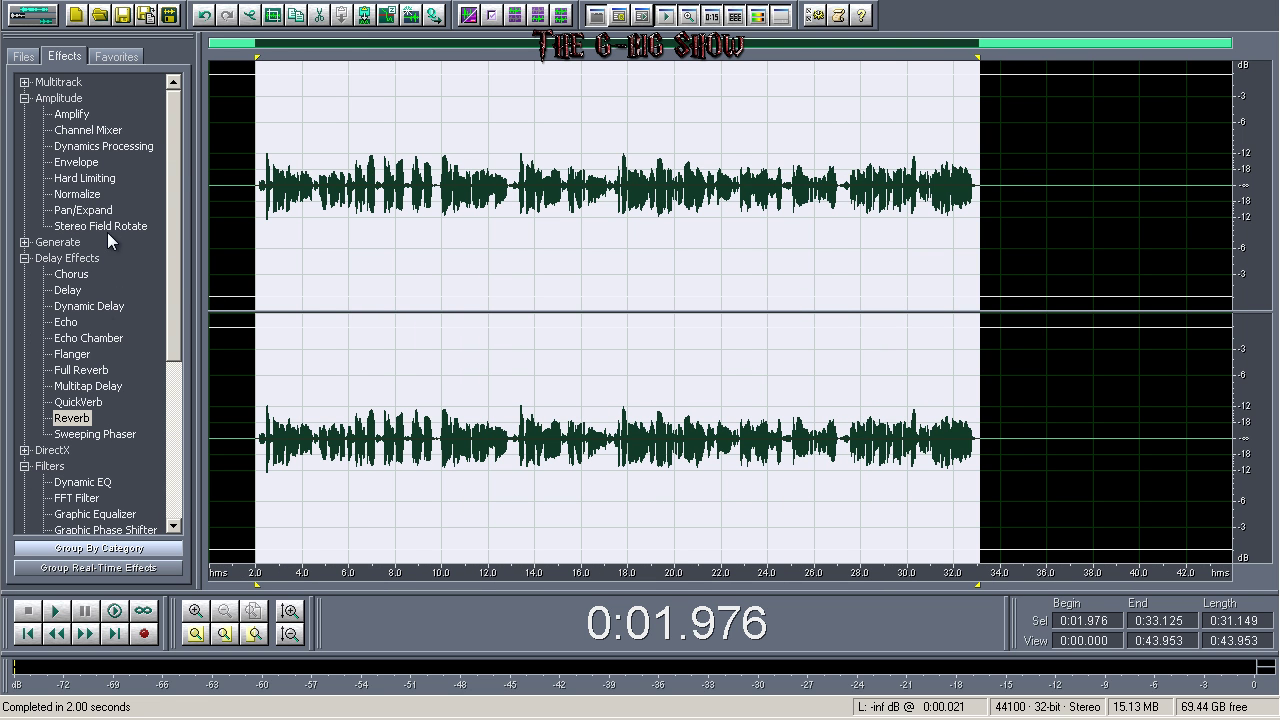
Step: Apply a Midtones Following echo with raised high bands and initial volume lowered to 4%
double_click(66, 323)
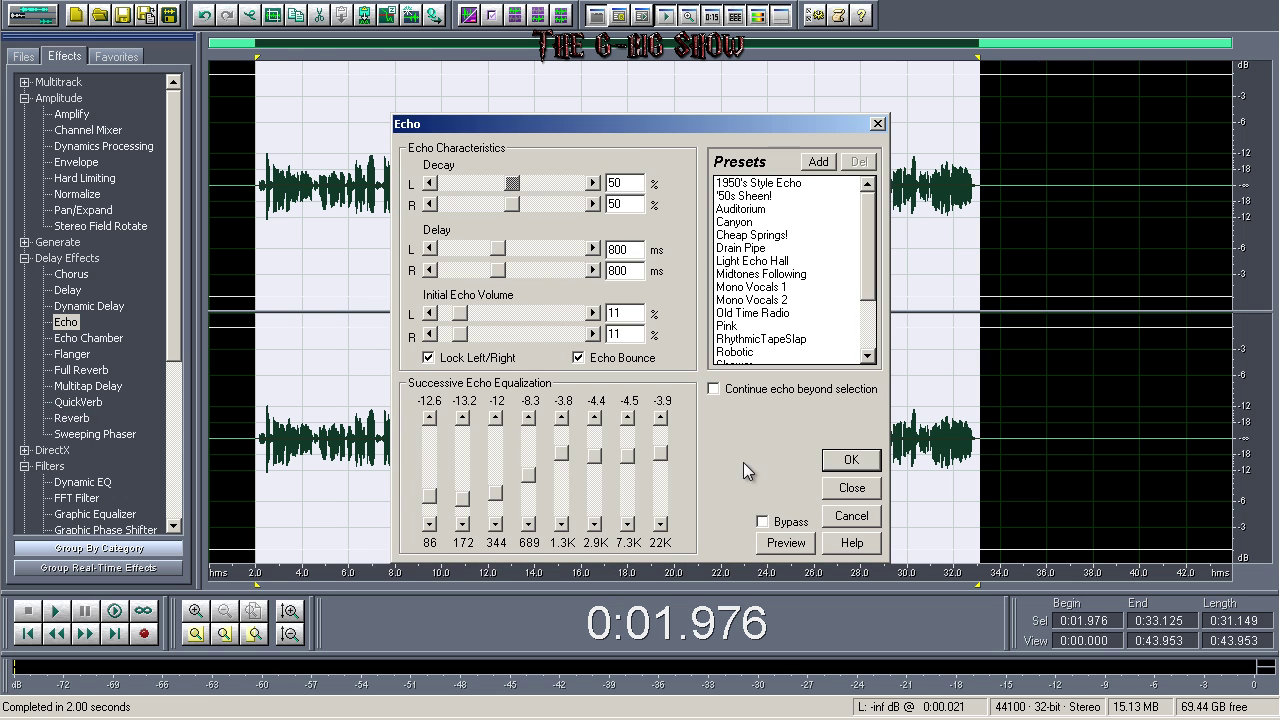
click(797, 272)
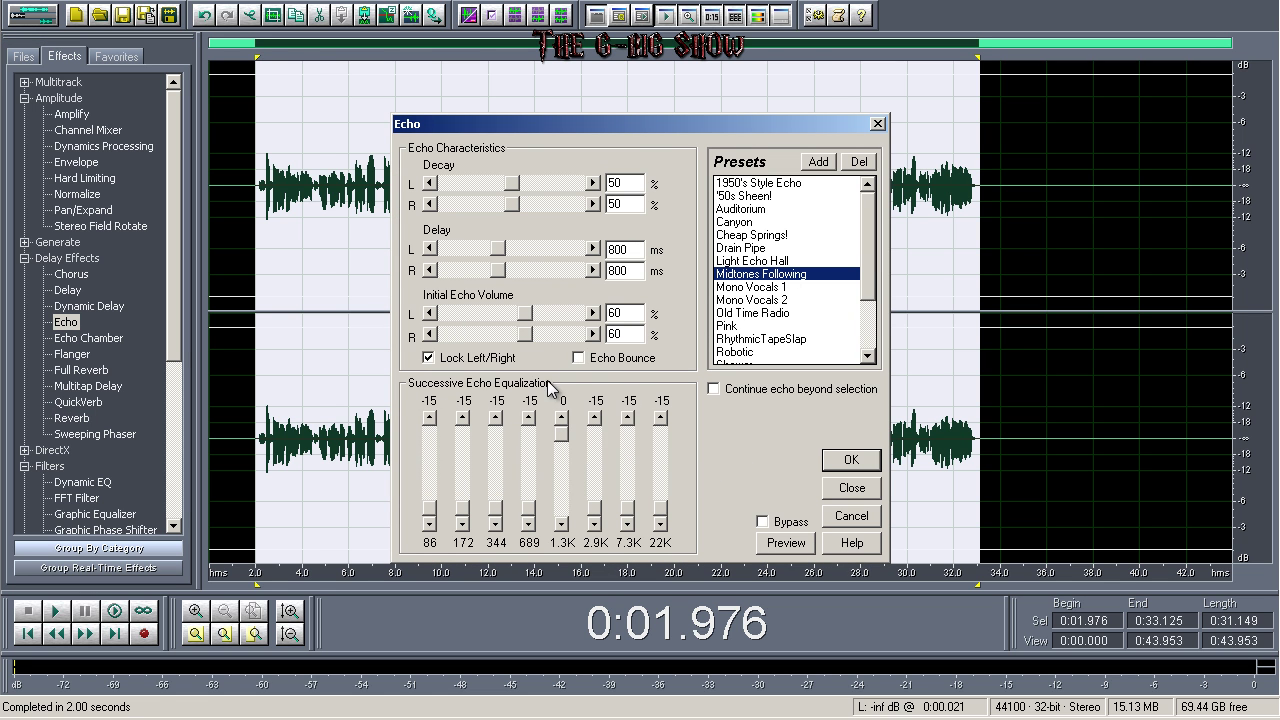
drag(660, 510, 660, 458)
drag(627, 510, 594, 468)
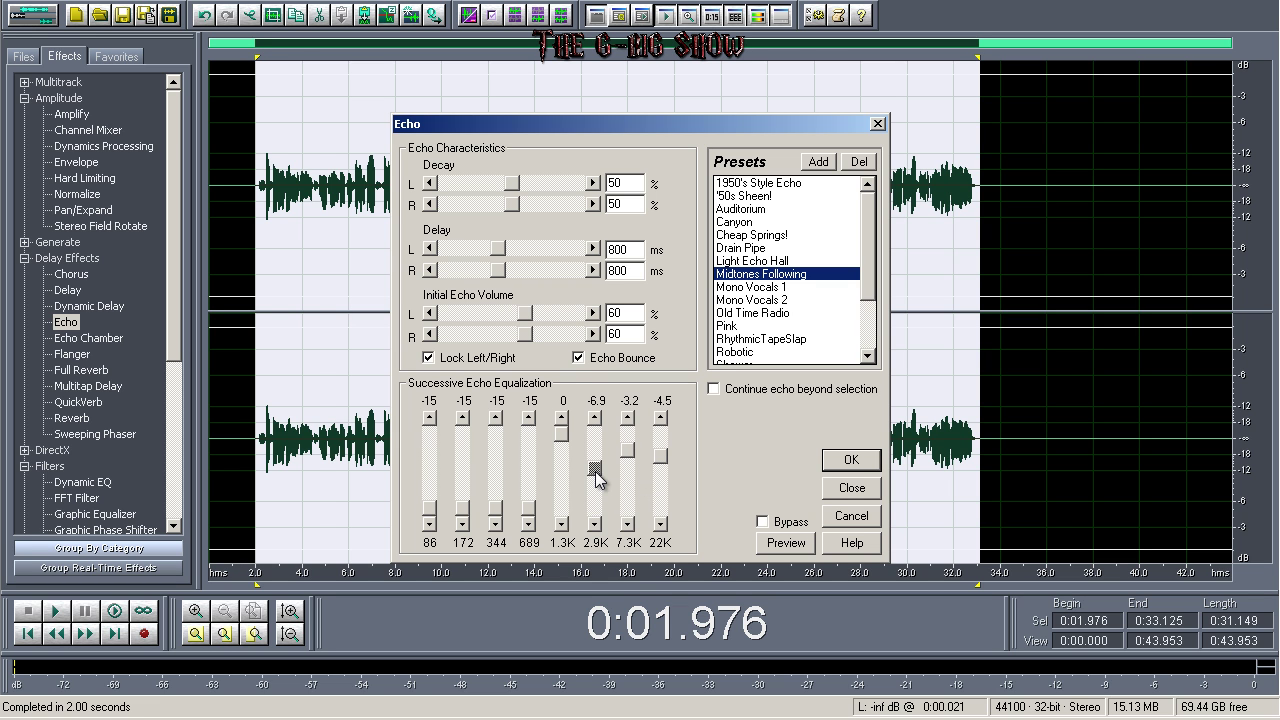
drag(530, 317, 456, 316)
click(847, 460)
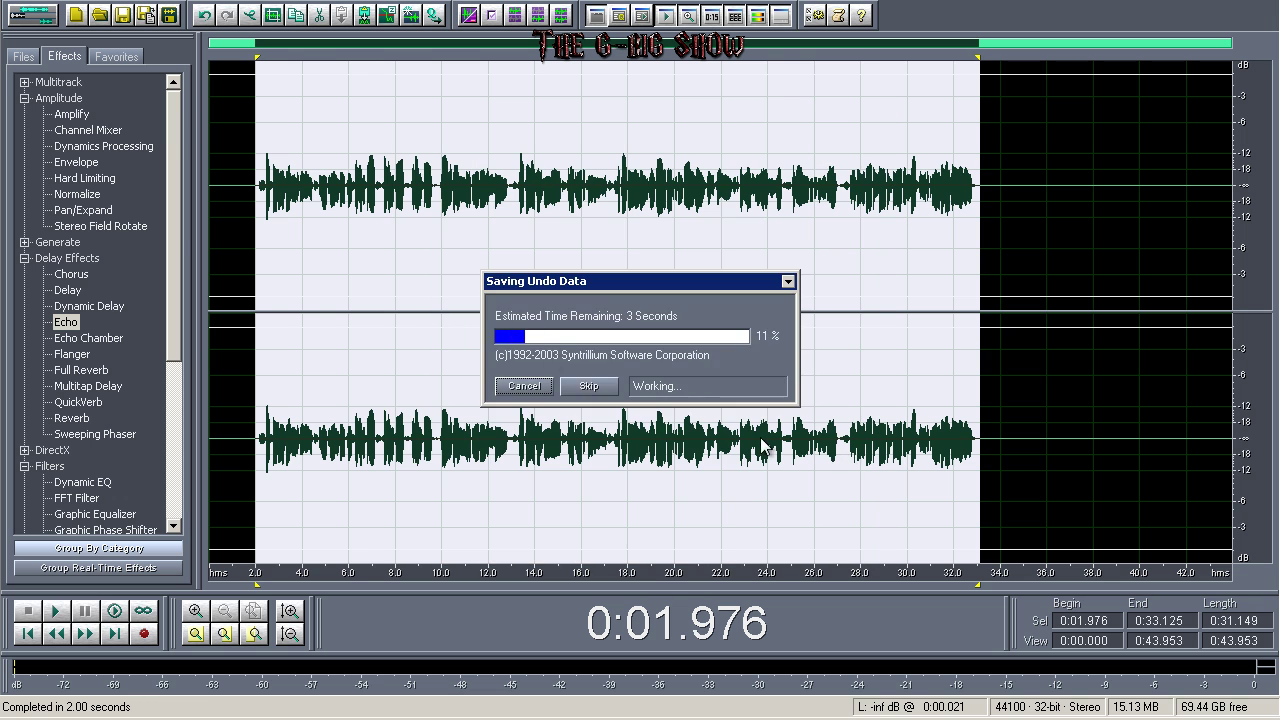
Step: Discard a -13 dB Amplify trial, then apply about +4.67 dB and play back the result
double_click(72, 114)
click(841, 507)
mouse_move(573, 238)
mouse_down()
mouse_move(594, 229)
mouse_move(548, 237)
mouse_up()
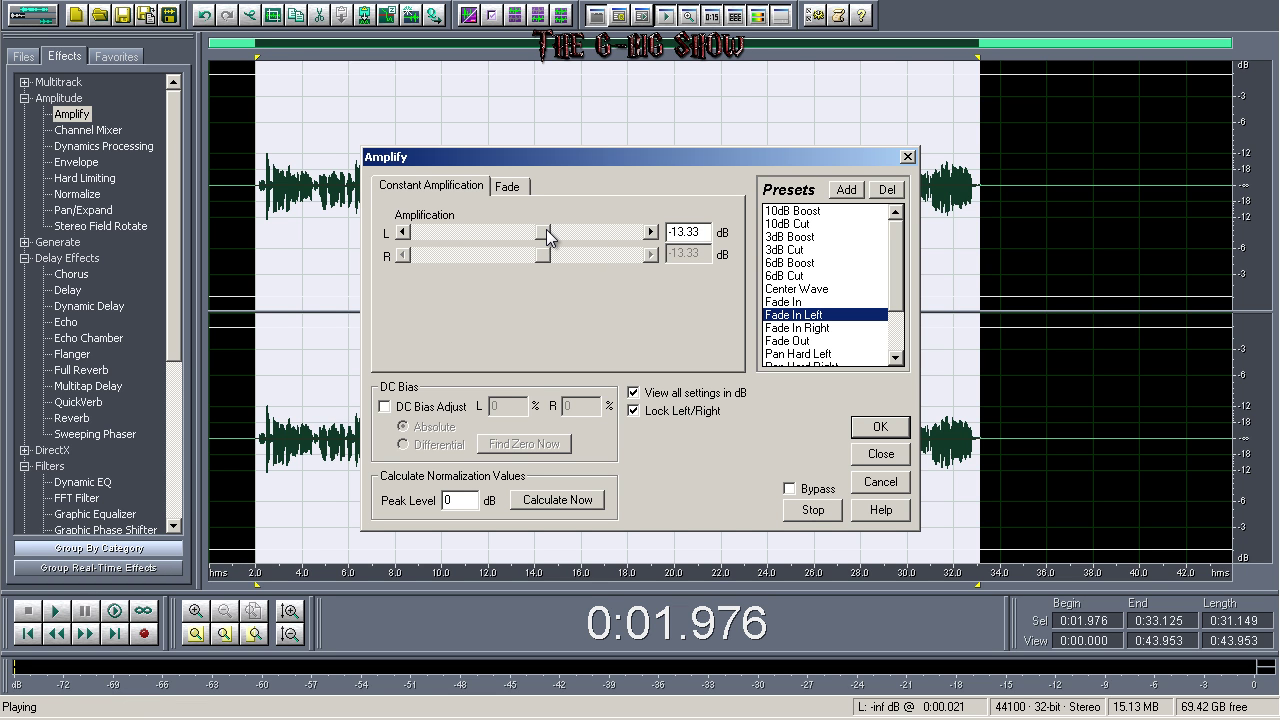
click(880, 481)
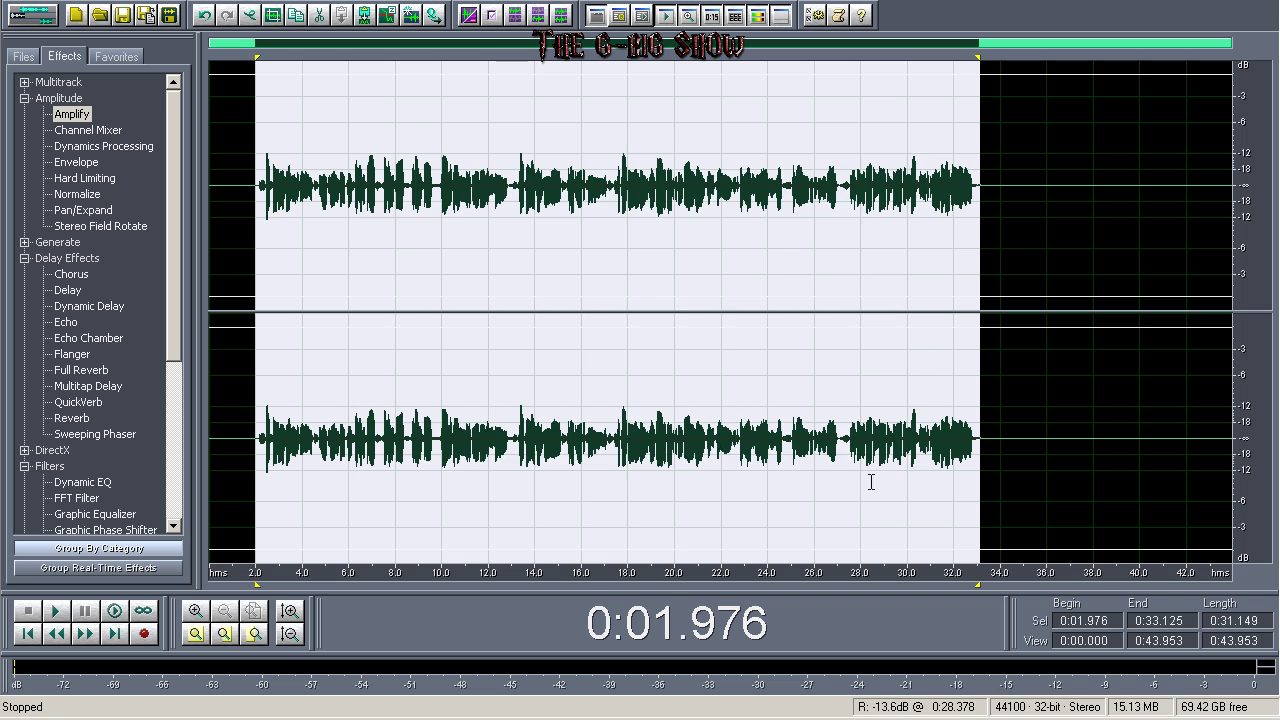
double_click(80, 116)
drag(566, 238, 572, 240)
key(Return)
key(space)
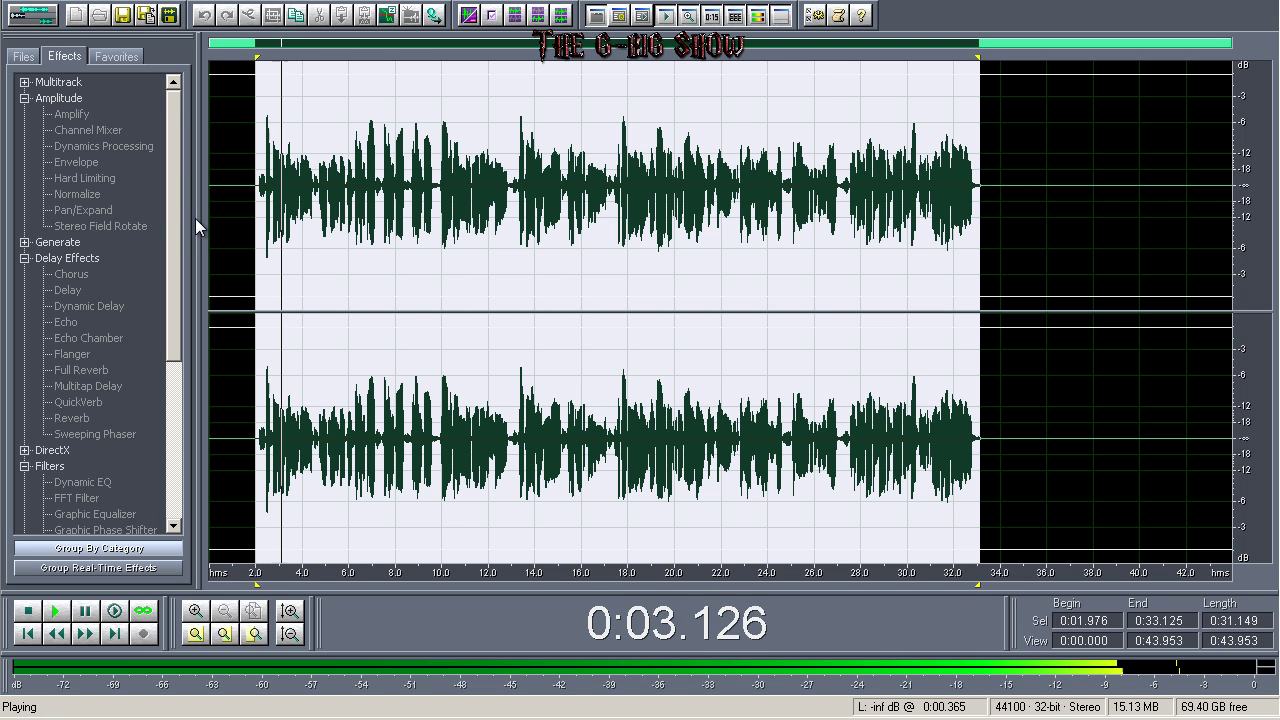
key(space)
Step: Undo the amplification and the echo, leaving the reverb as the last effect
click(52, 0)
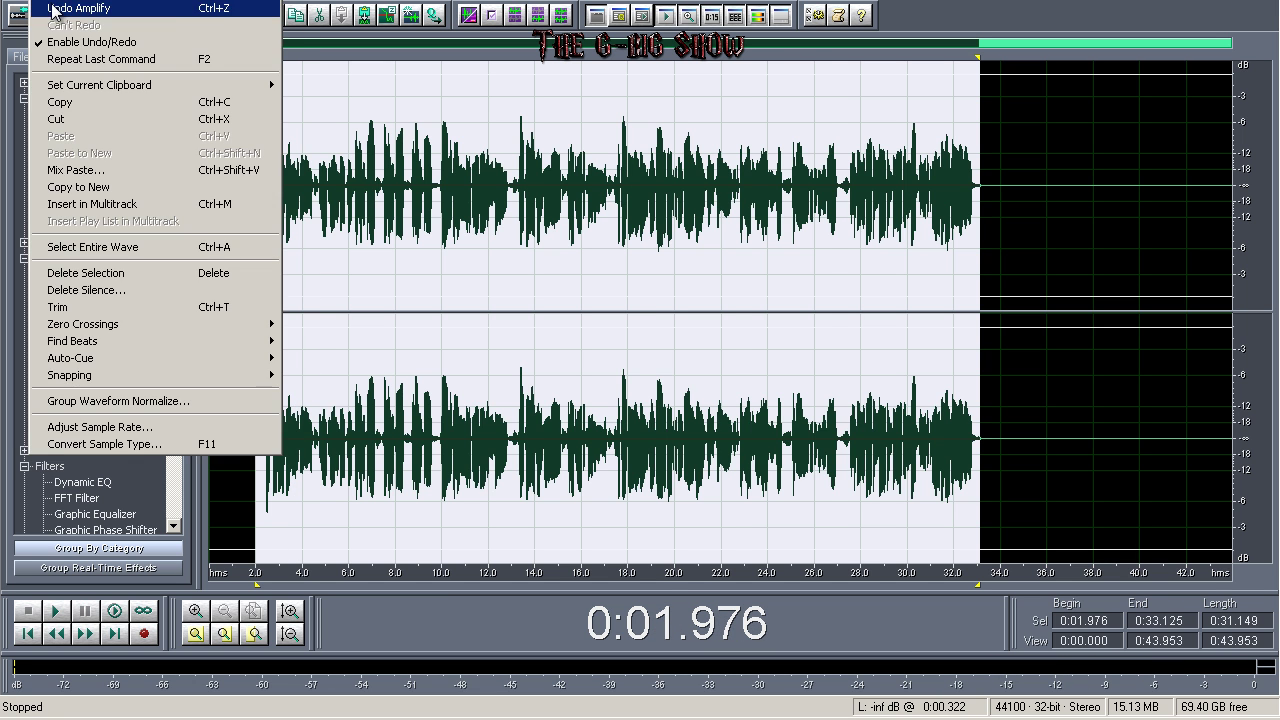
click(52, 8)
click(52, 0)
click(52, 8)
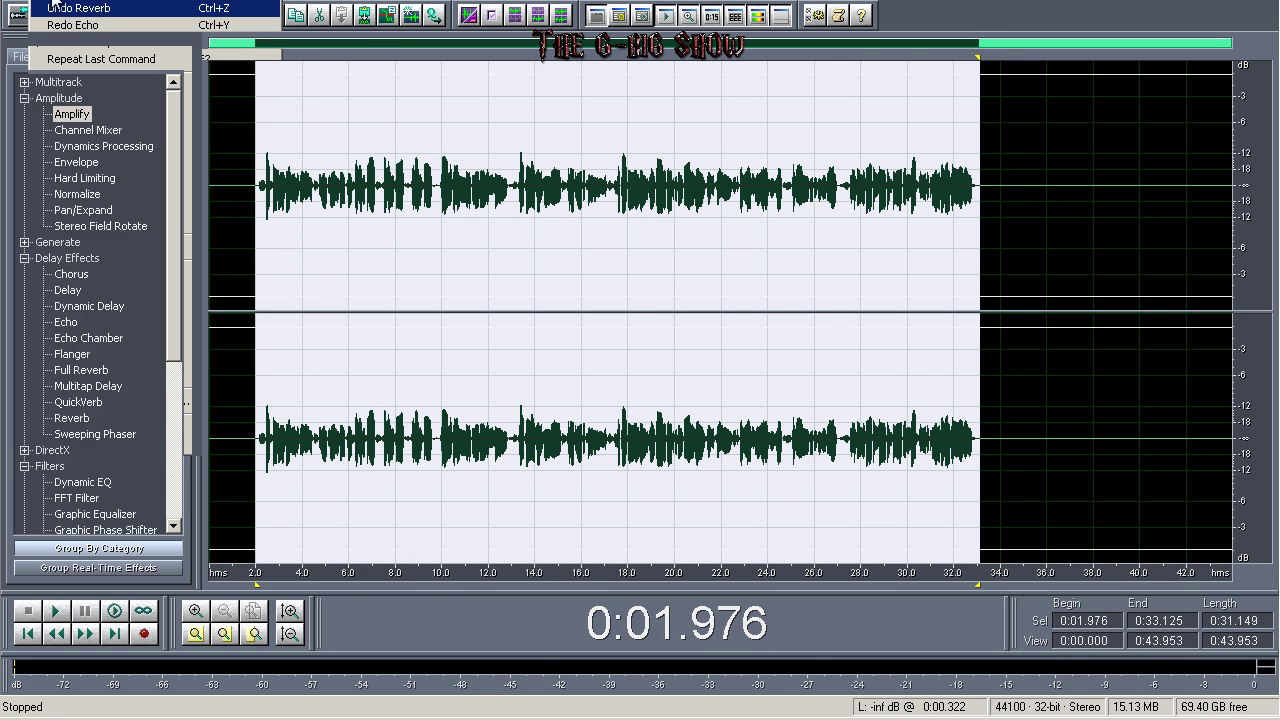
click(52, 0)
click(52, 8)
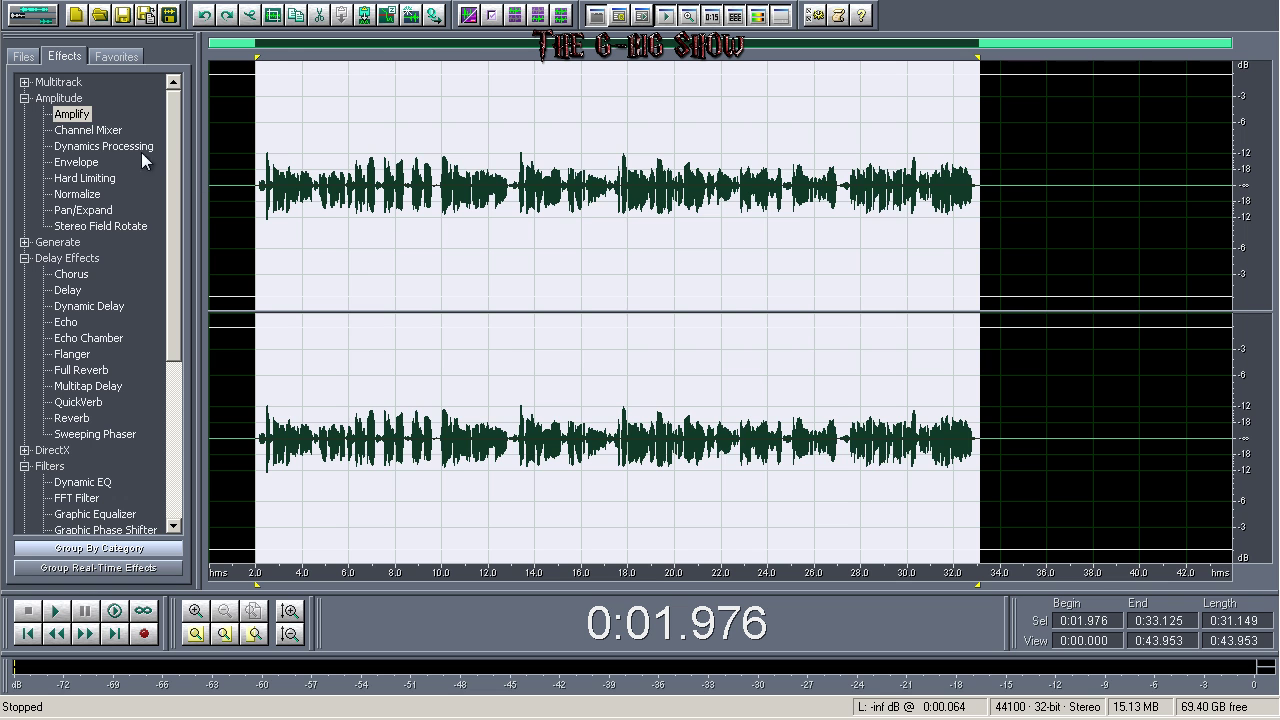
Step: Preview the De-Esser Light and Medium Dynamics Processing presets, cancel, and return to multitrack
double_click(124, 147)
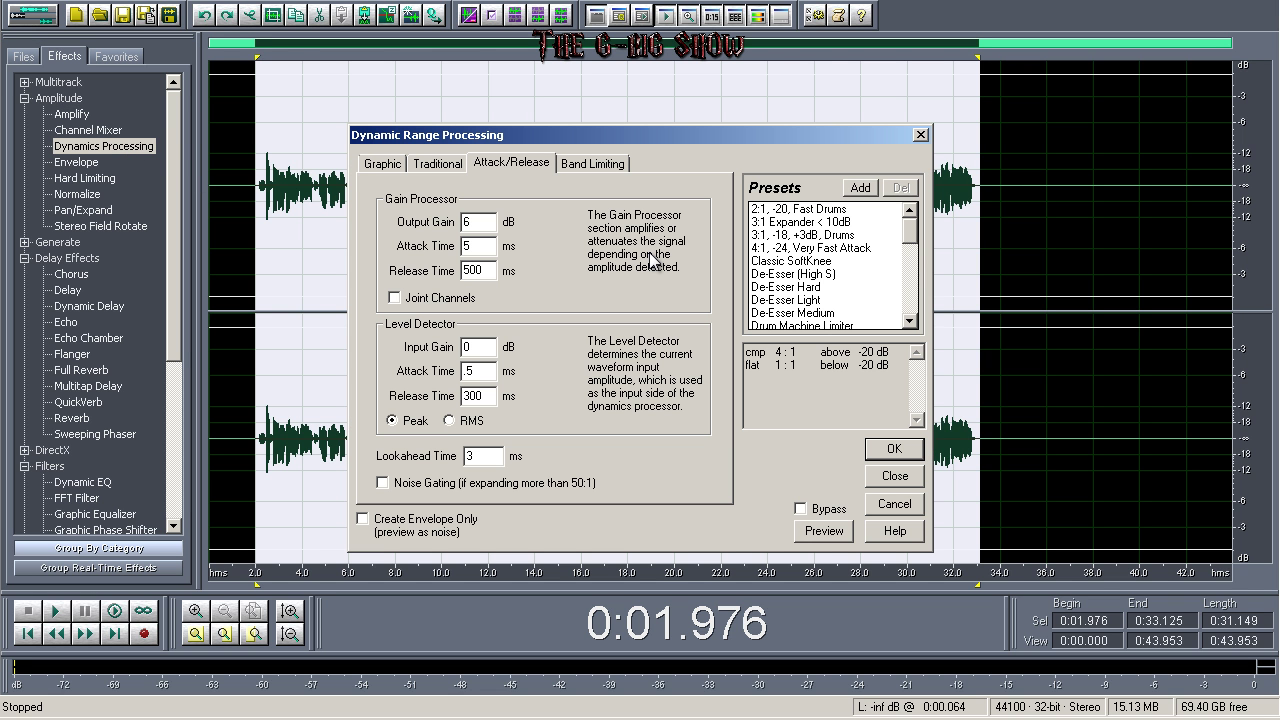
click(800, 304)
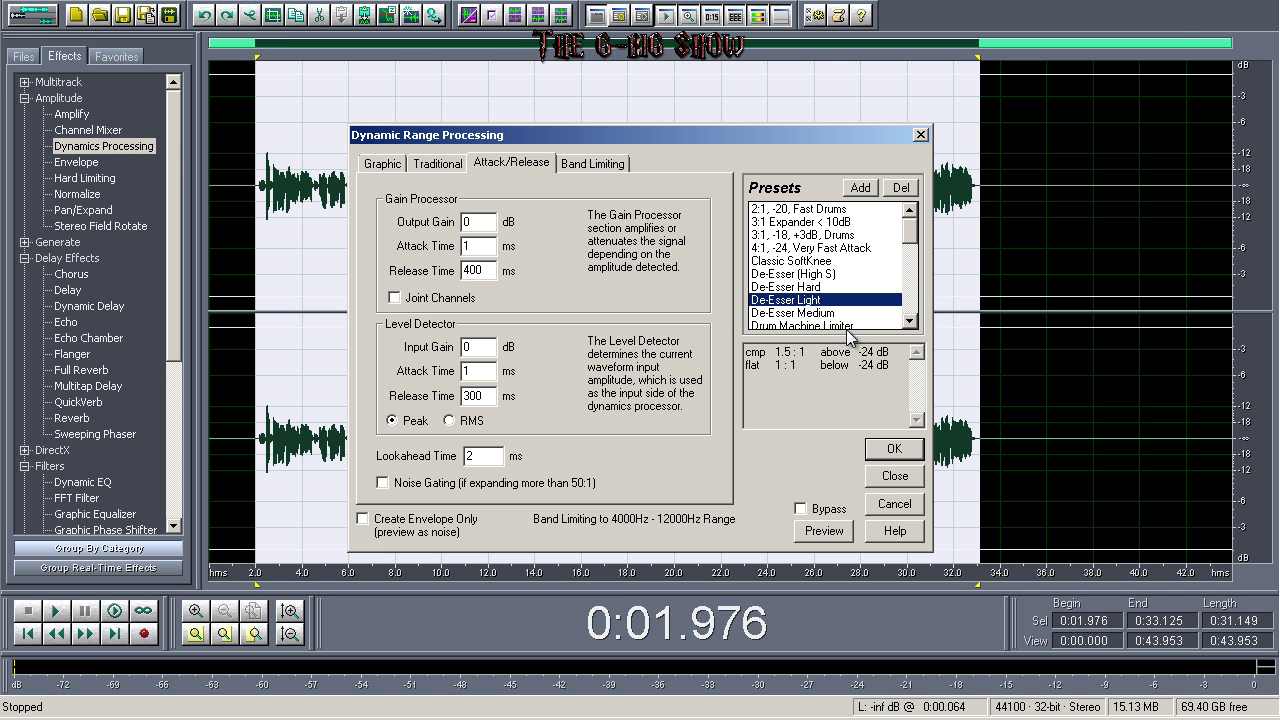
click(811, 314)
click(906, 505)
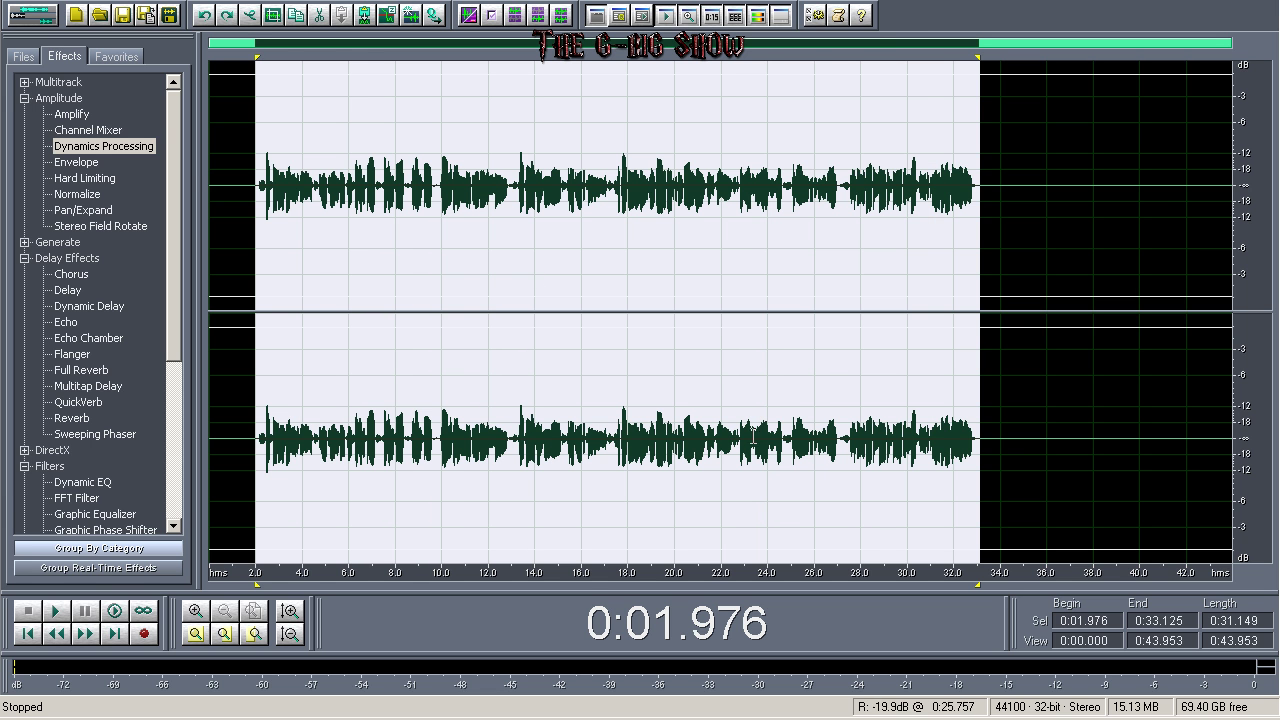
click(38, 18)
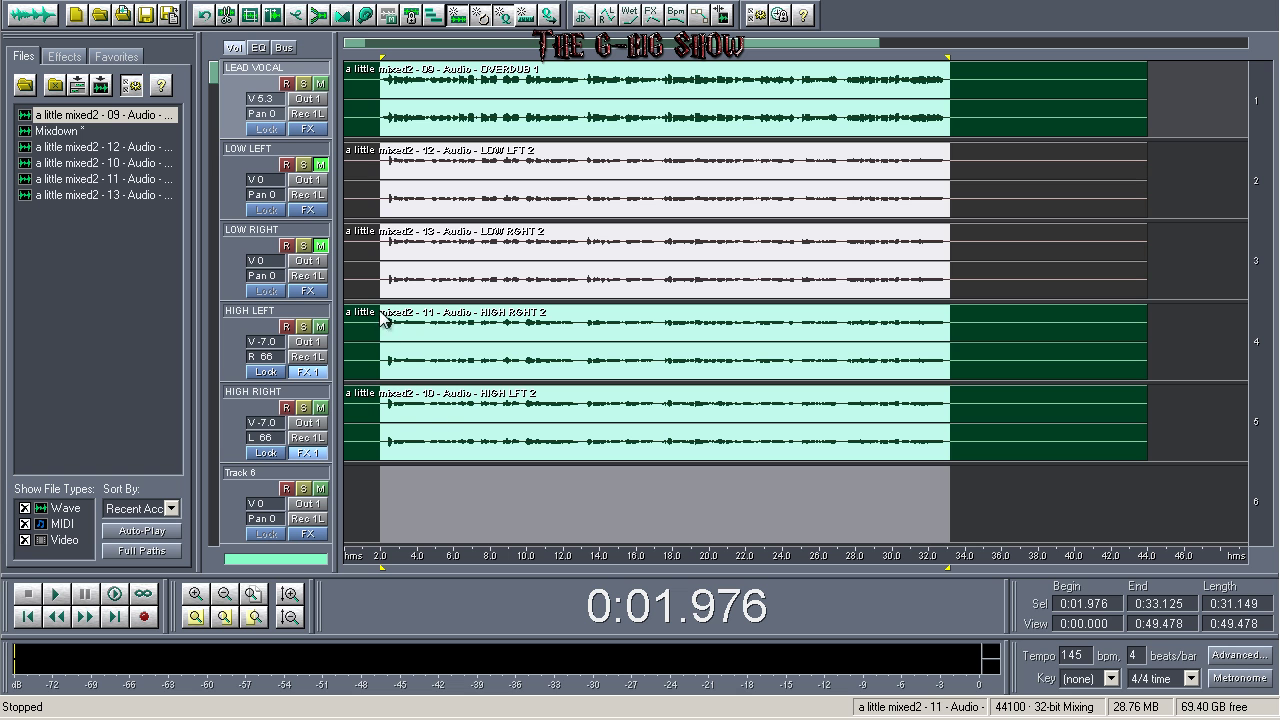
Step: Select the HIGH LEFT track in the five-track multitrack session
click(385, 365)
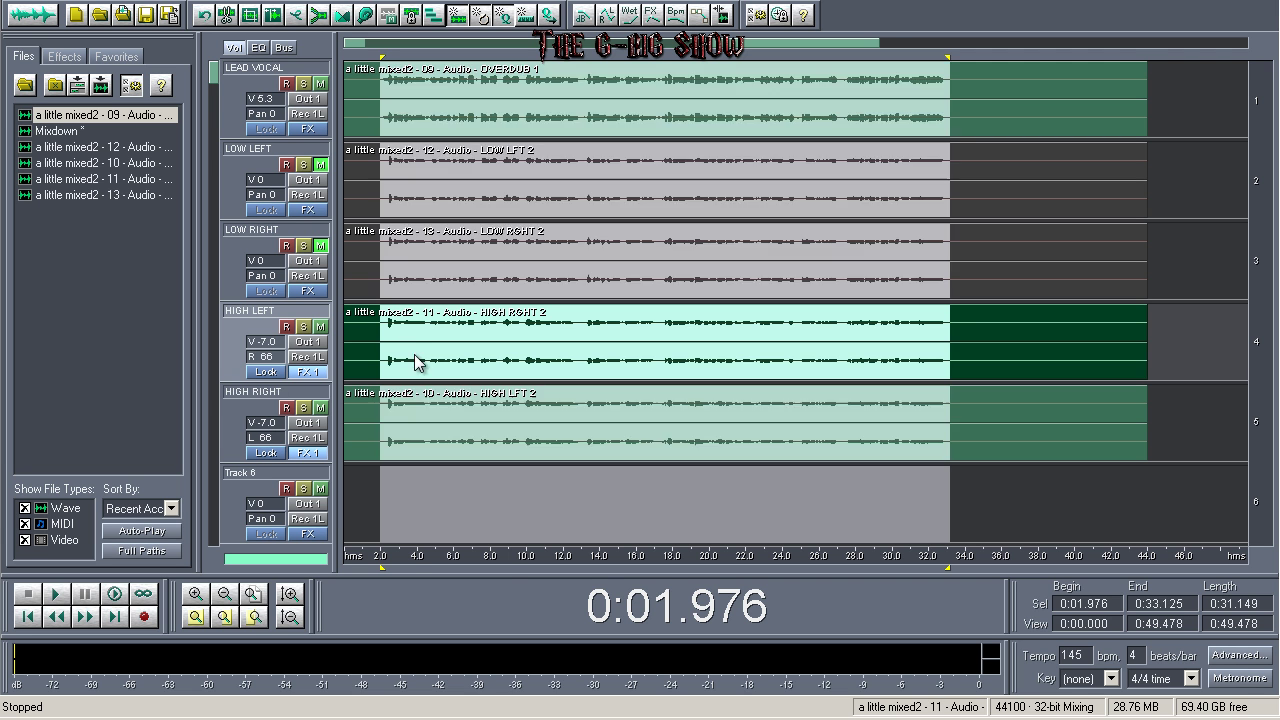